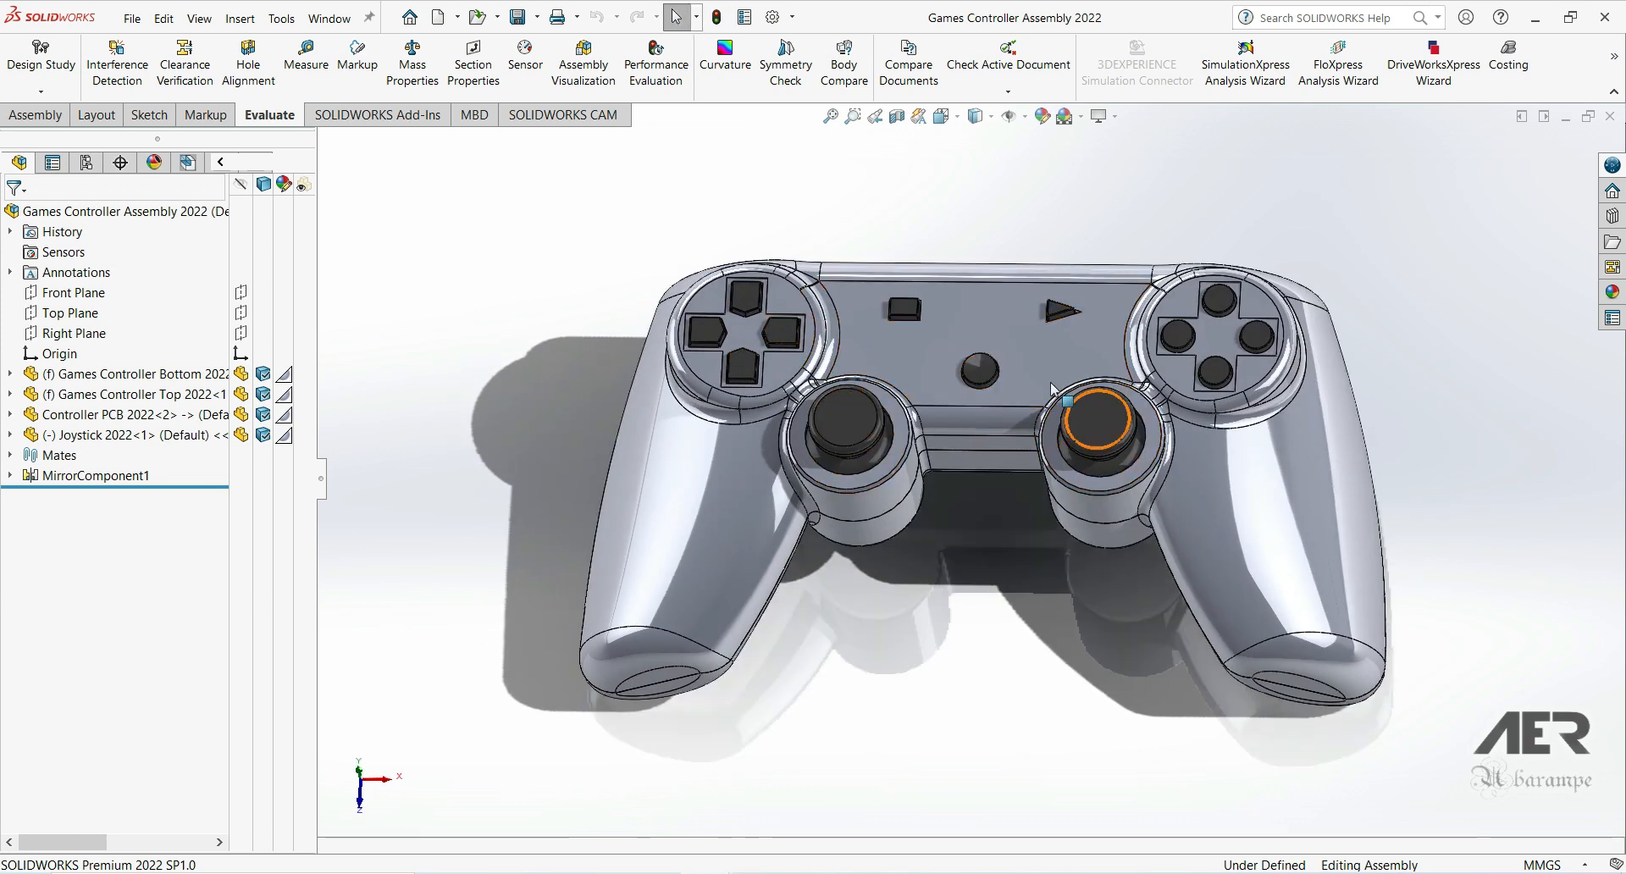
Step: Hide the controller's top shell to expose the PCB, and undo the hiding
{"action": "key", "text": "Tab"}
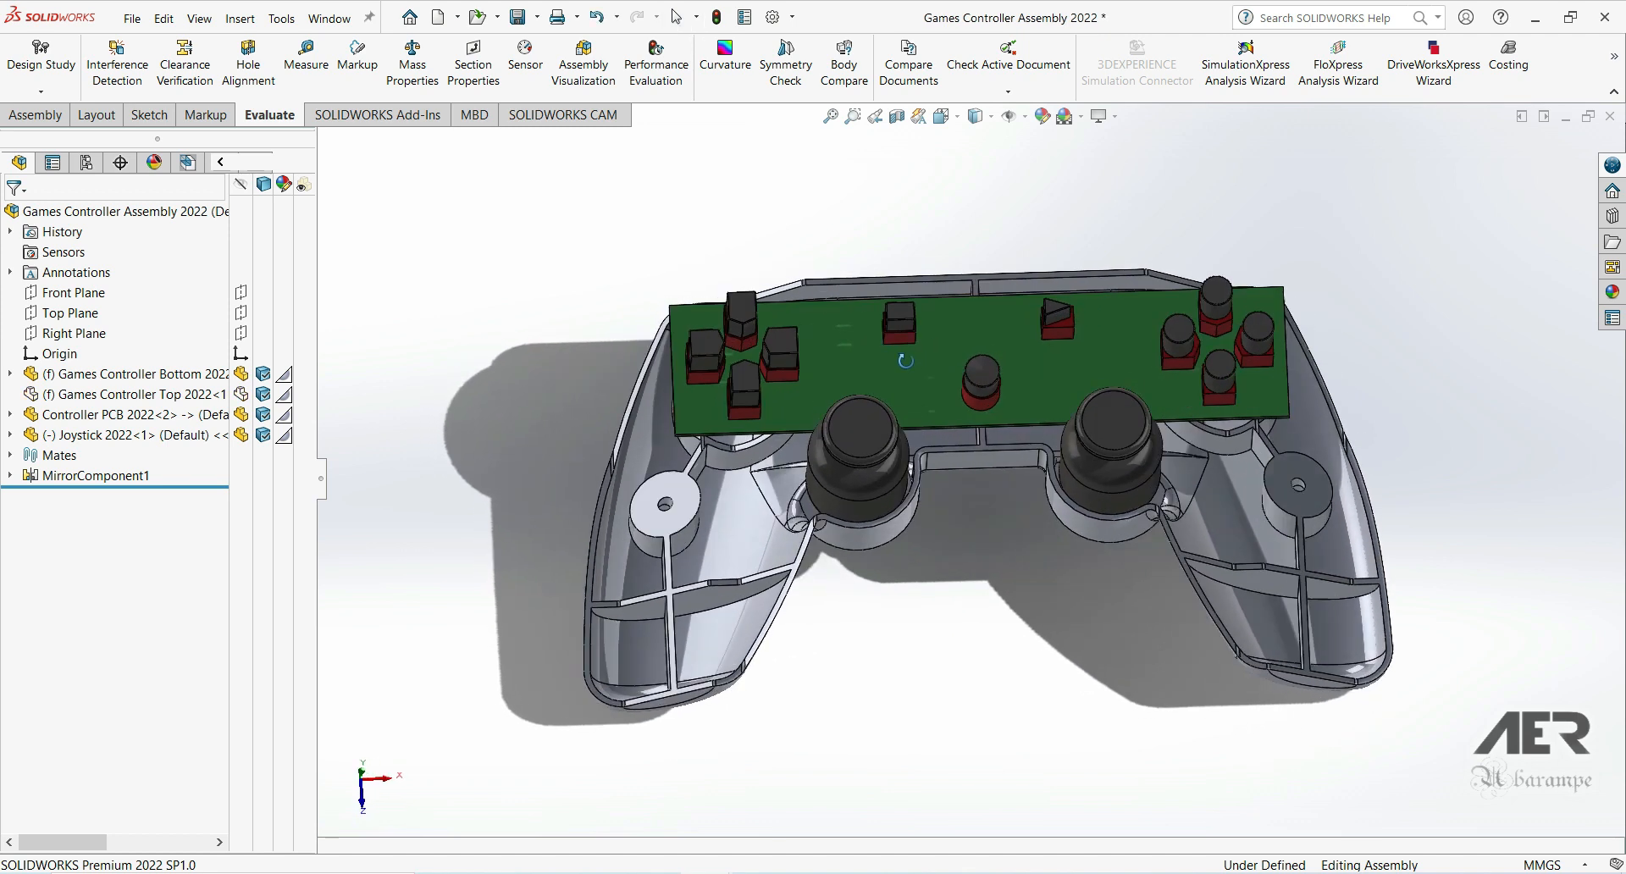
{"action": "key", "text": "ctrl+z"}
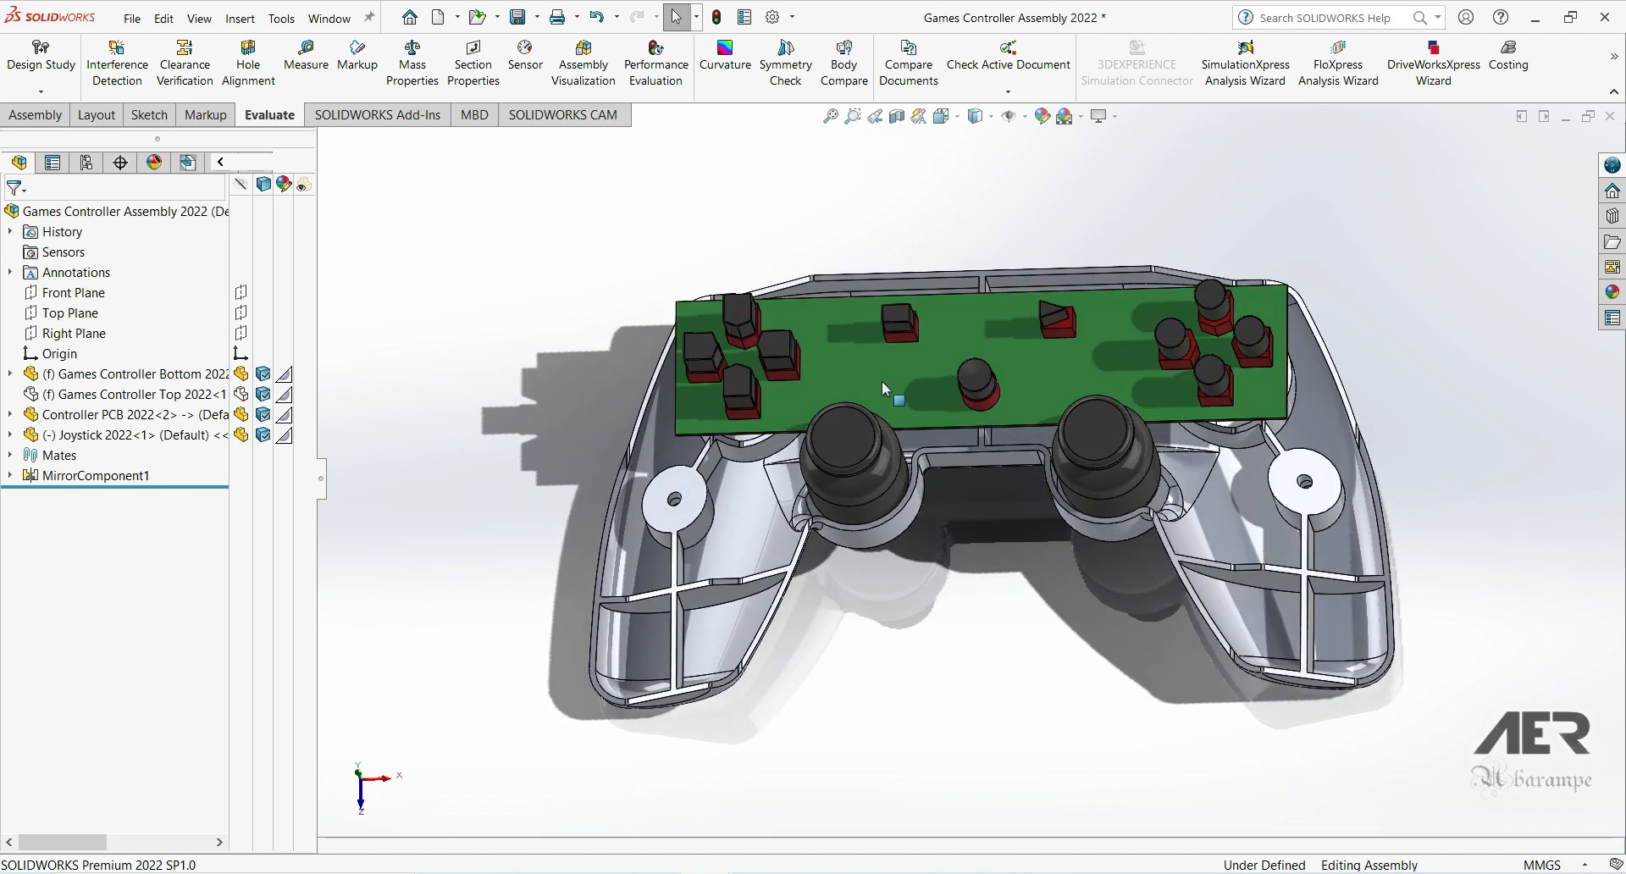
Step: Show the controller's underside and add in the Toolbox from the Design Library
{"action": "middle_click_drag", "start_coordinate": [902, 364], "coordinate": [737, 490]}
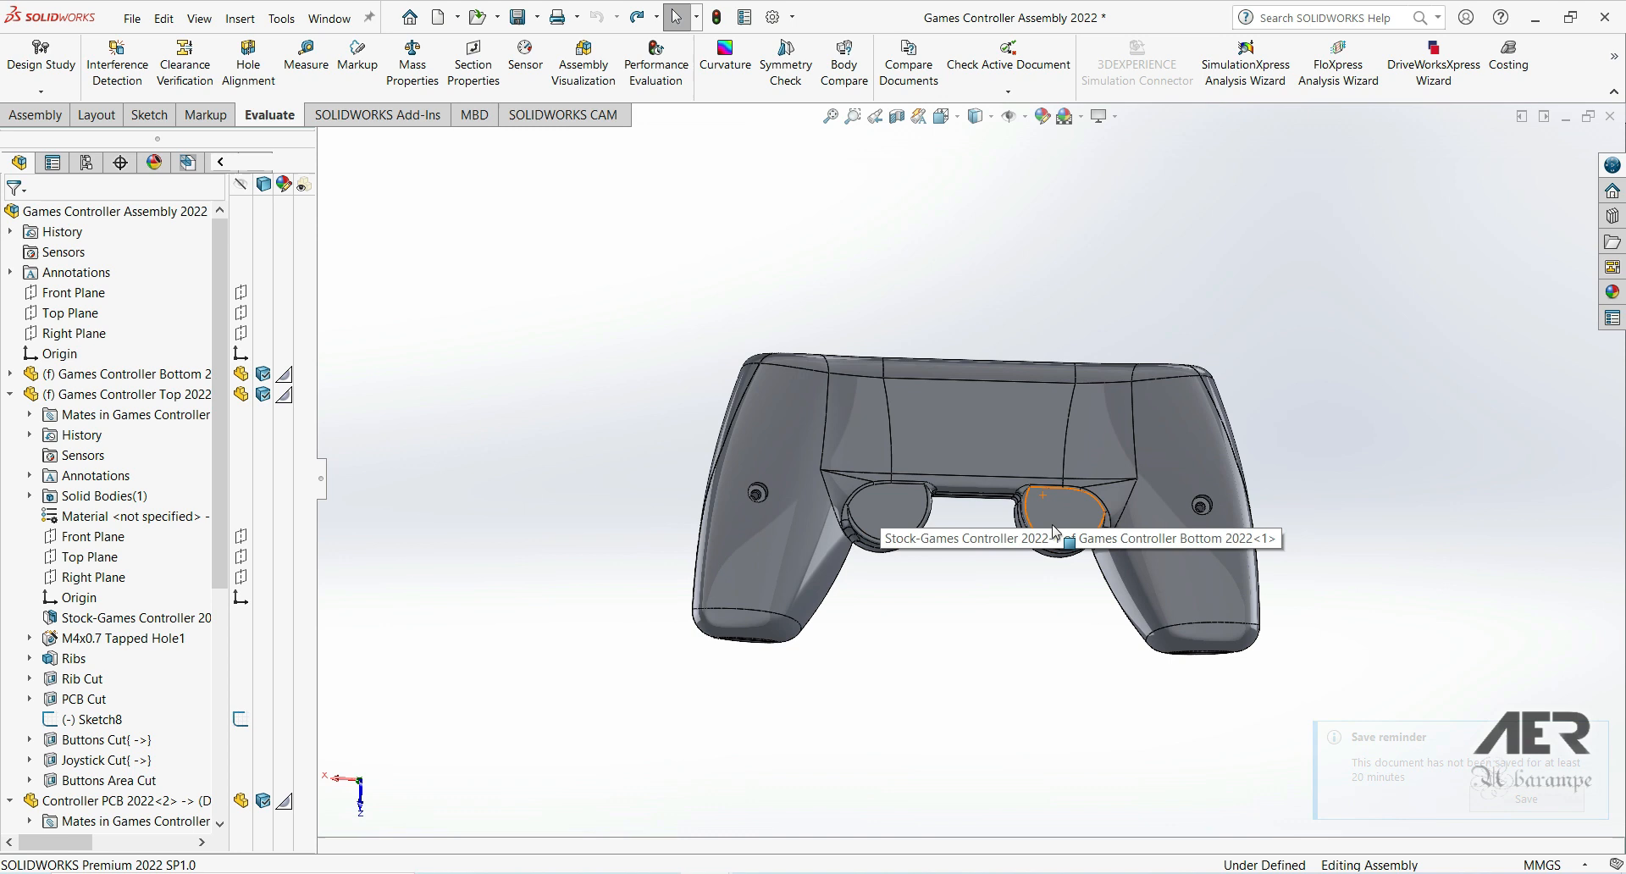
{"action": "scroll", "coordinate": [1059, 508], "scroll_direction": "down", "scroll_amount": 2}
{"action": "left_click", "coordinate": [1614, 218]}
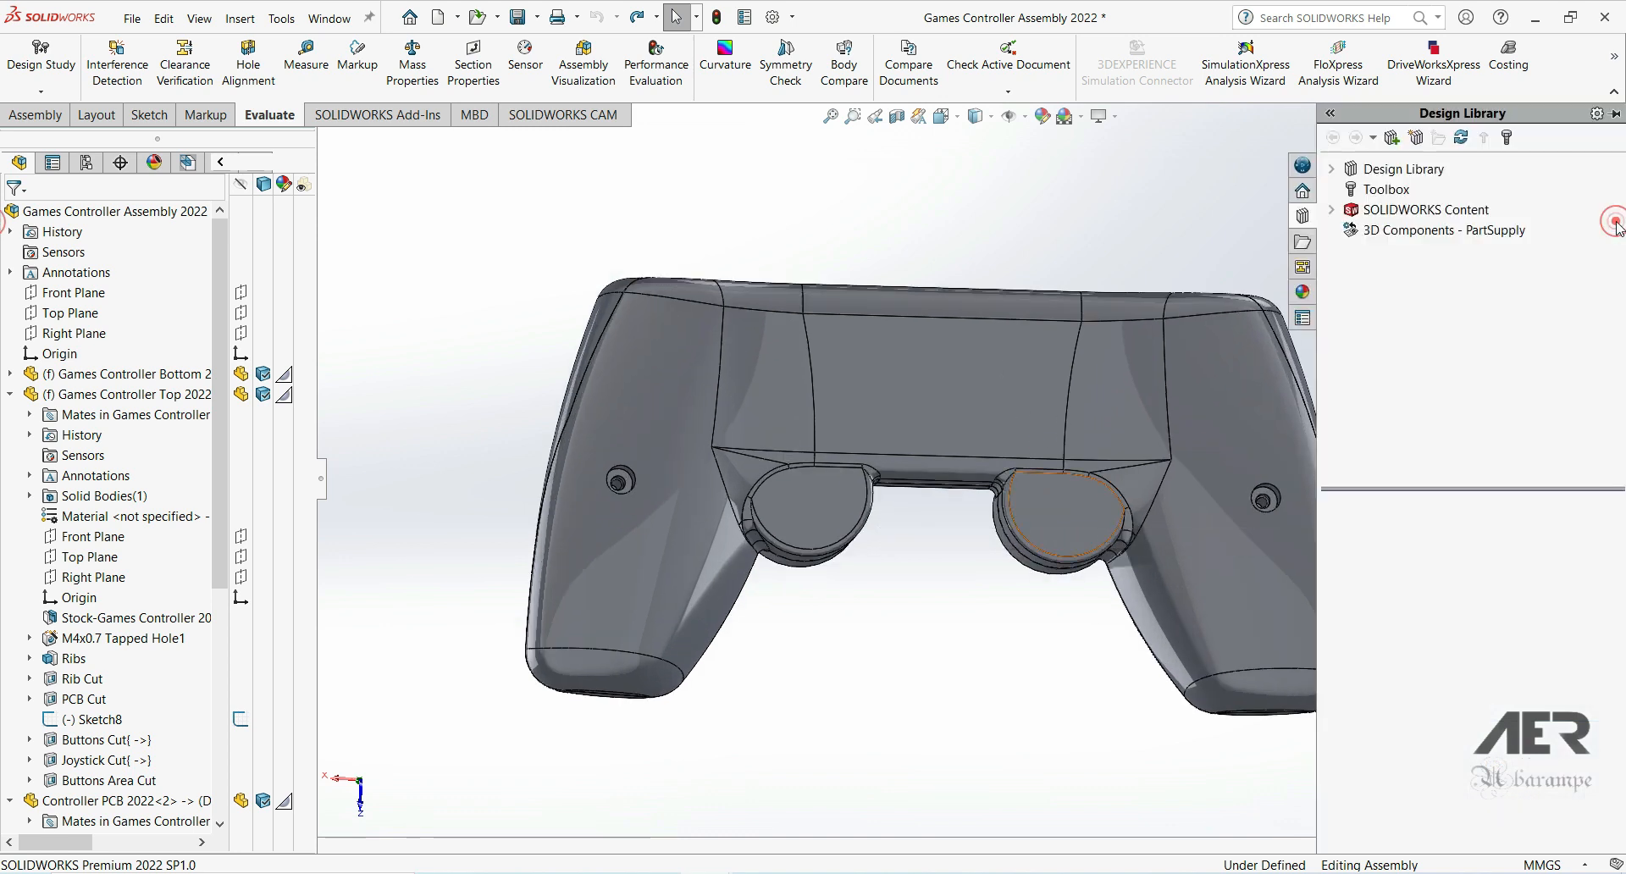
{"action": "left_click", "coordinate": [1374, 190]}
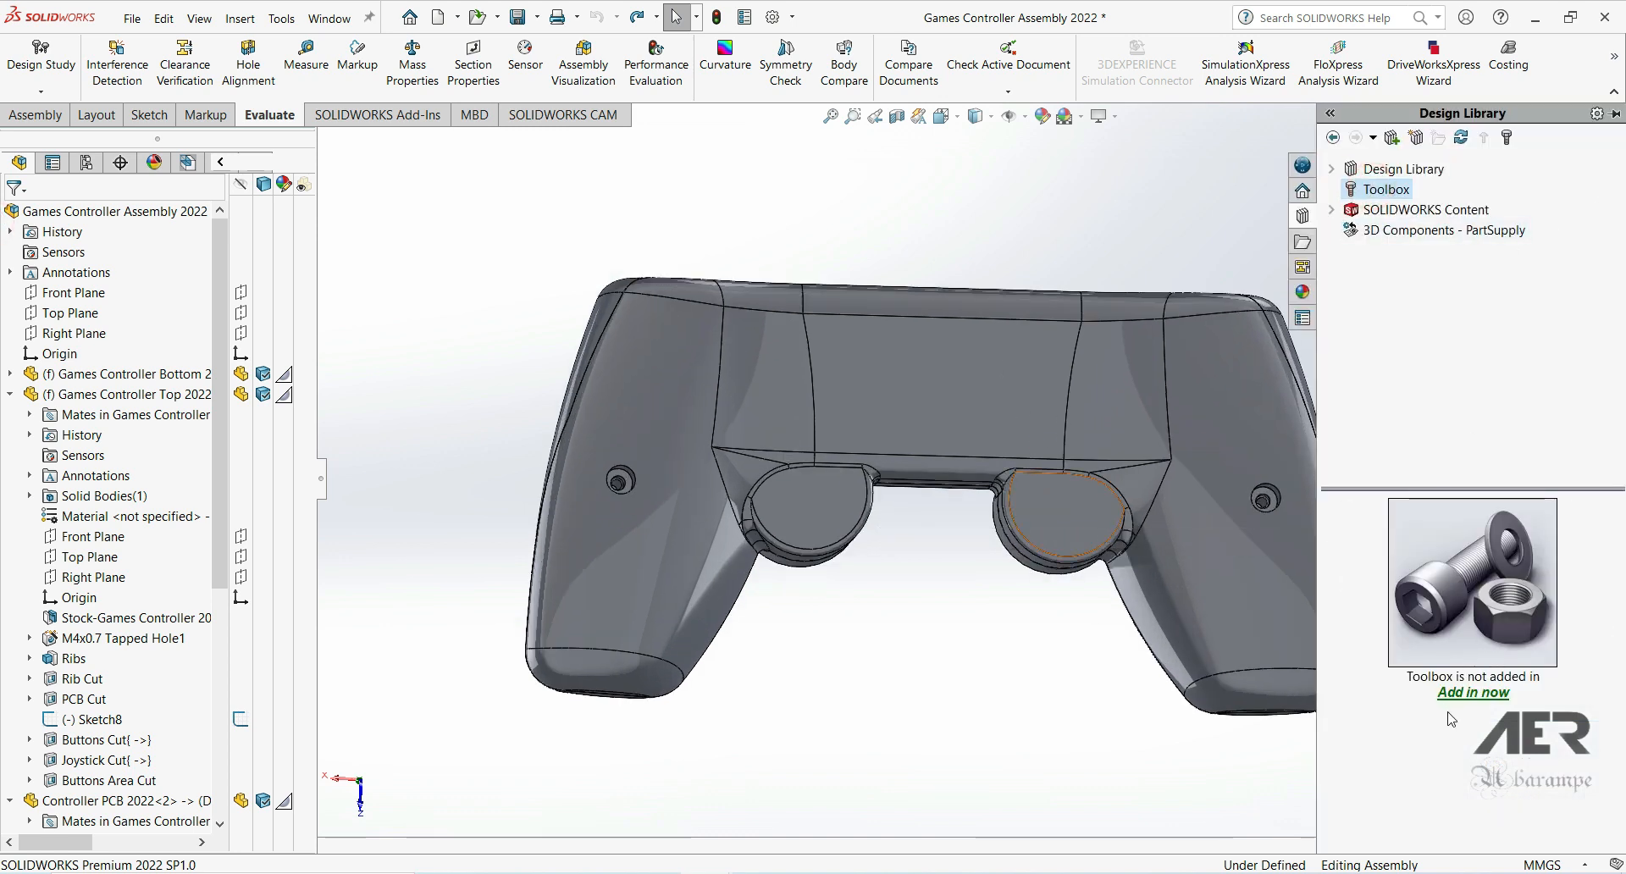
{"action": "left_click", "coordinate": [1472, 696]}
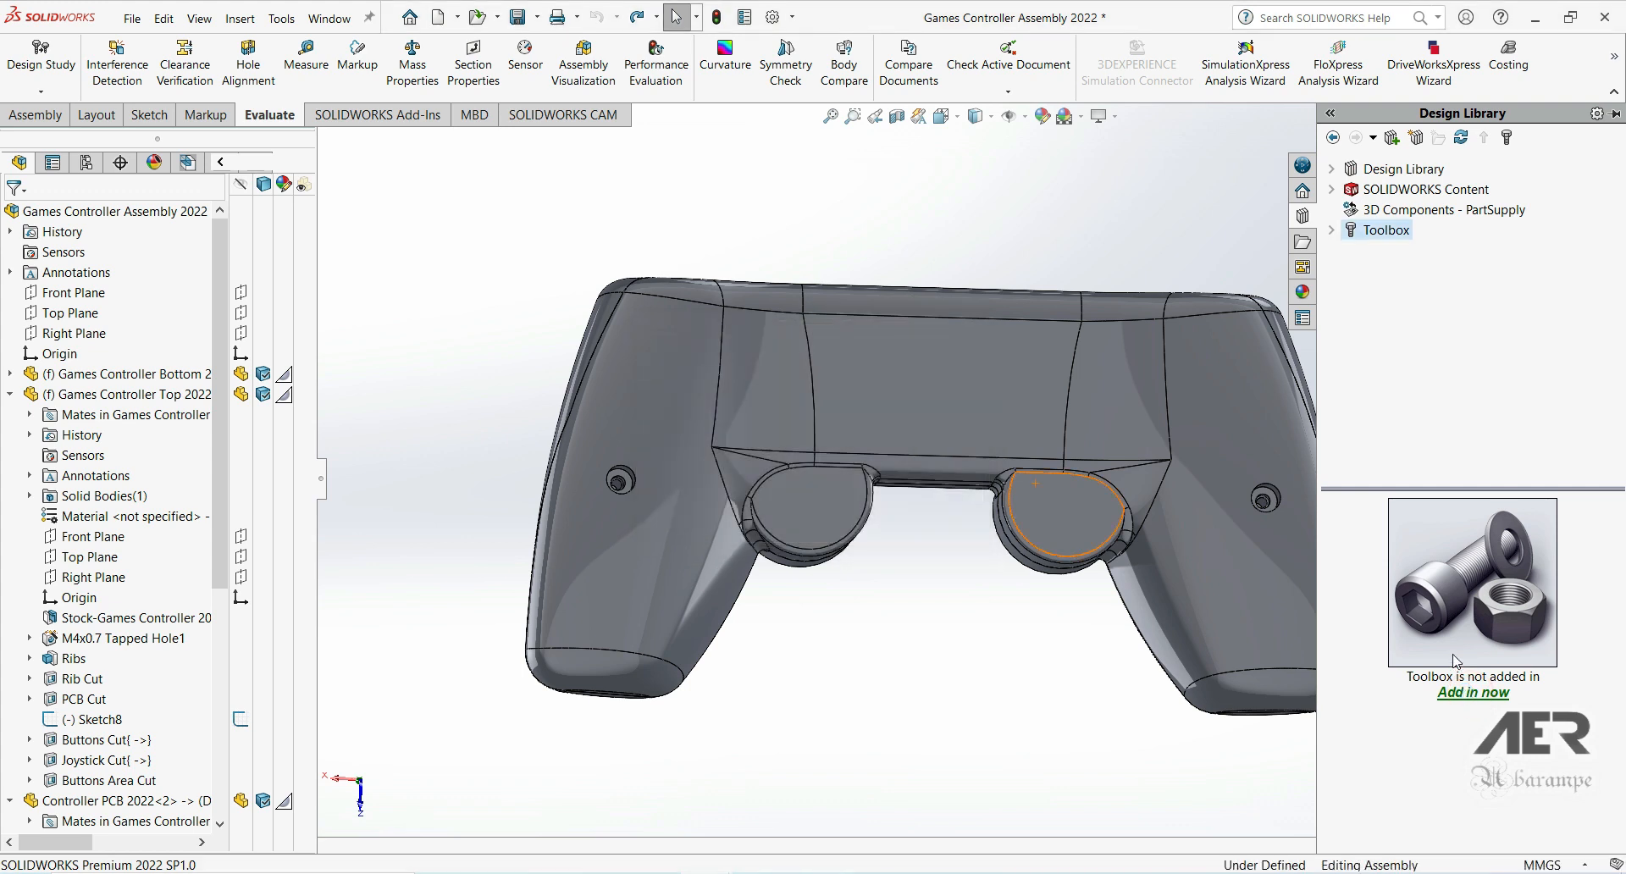
Step: Browse the Toolbox to the ANSI Metric machine screws under Bolts and Screws
{"action": "left_click", "coordinate": [1333, 234]}
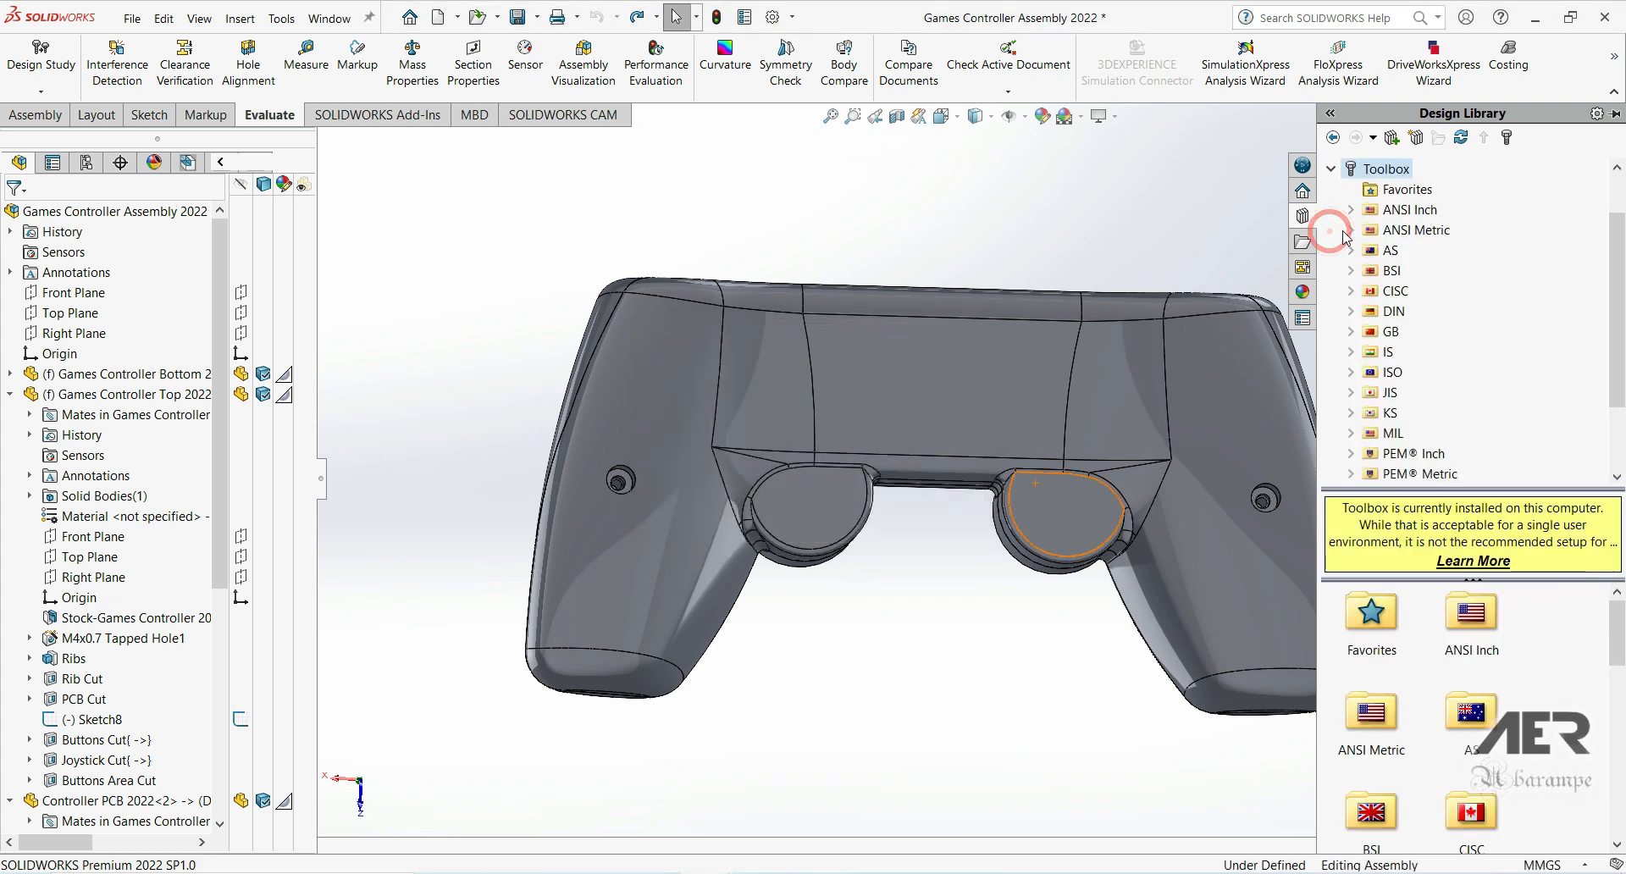
{"action": "left_click", "coordinate": [1369, 233]}
{"action": "left_click", "coordinate": [1353, 231]}
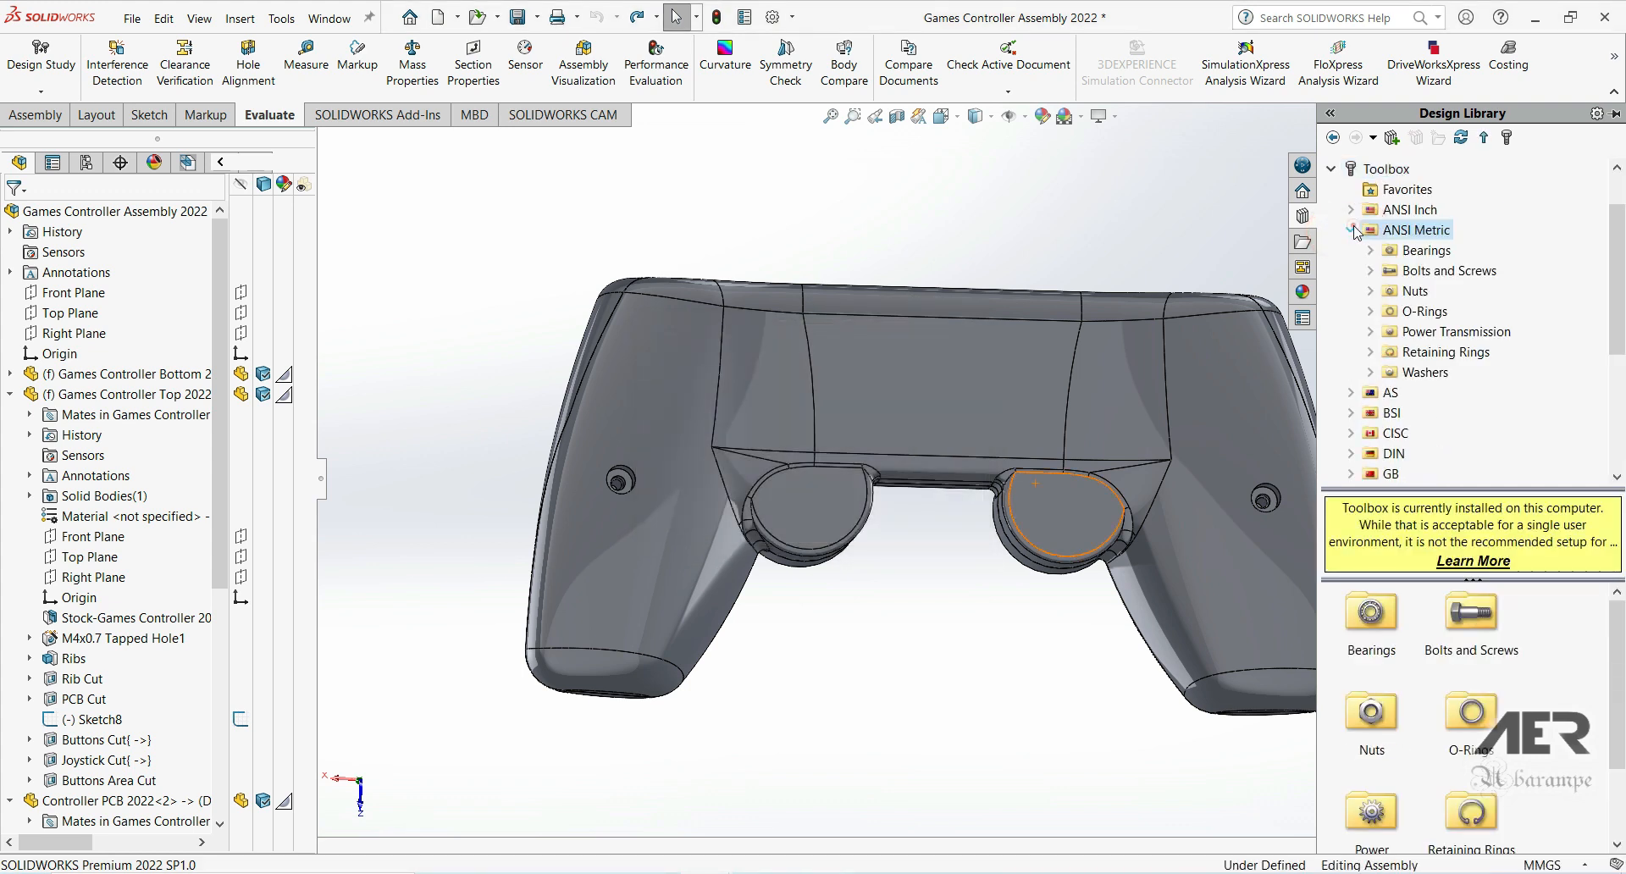
{"action": "left_click", "coordinate": [1371, 271]}
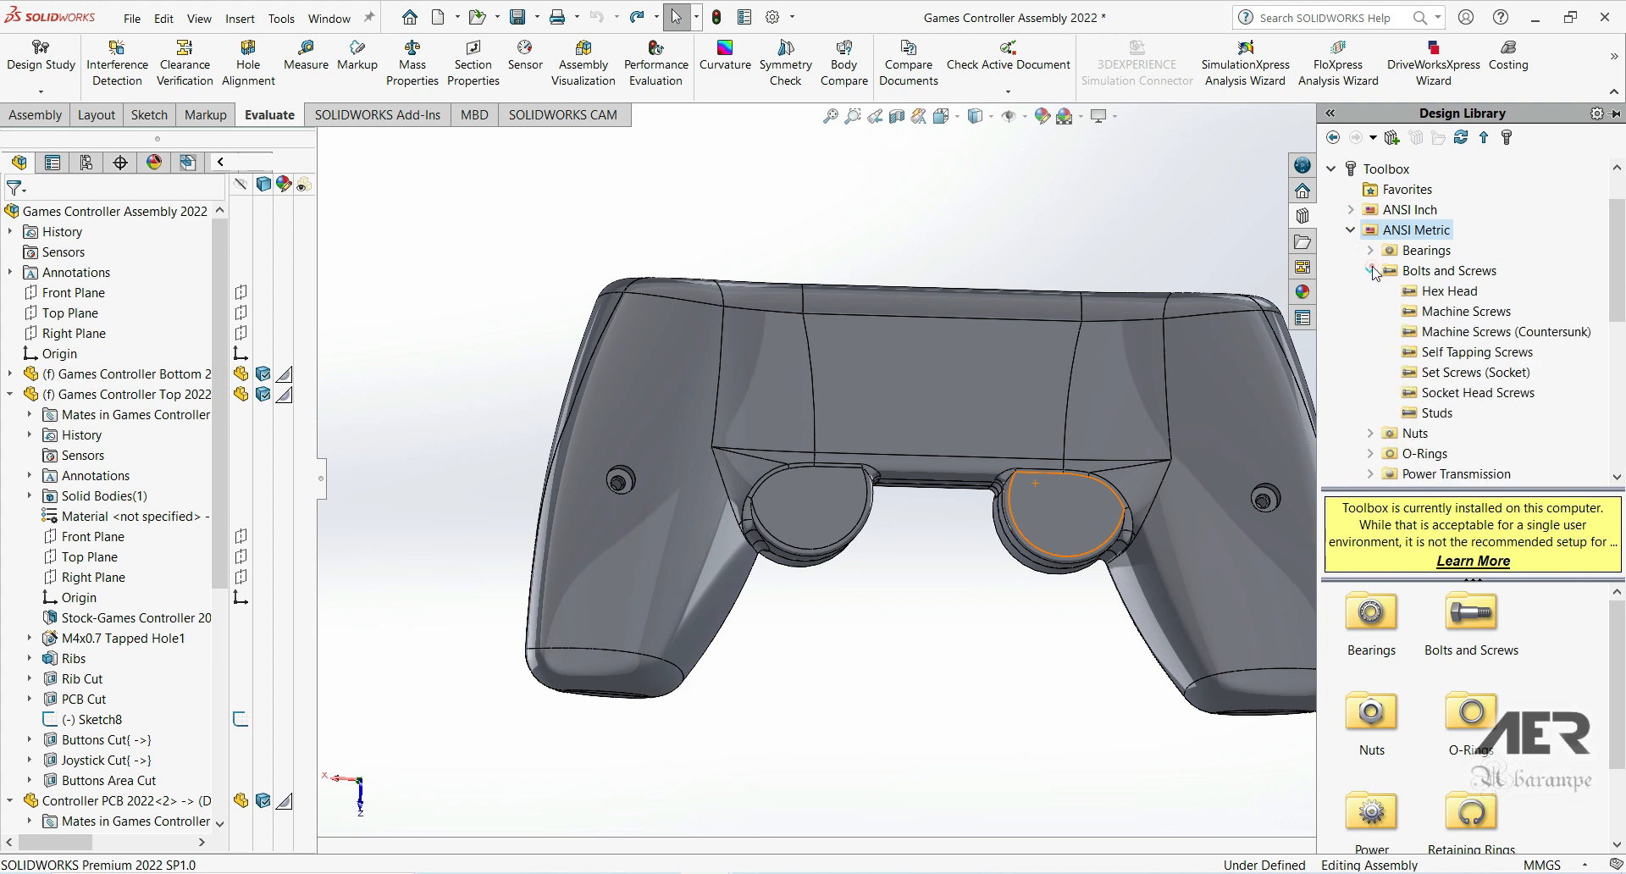
{"action": "left_click", "coordinate": [1457, 311]}
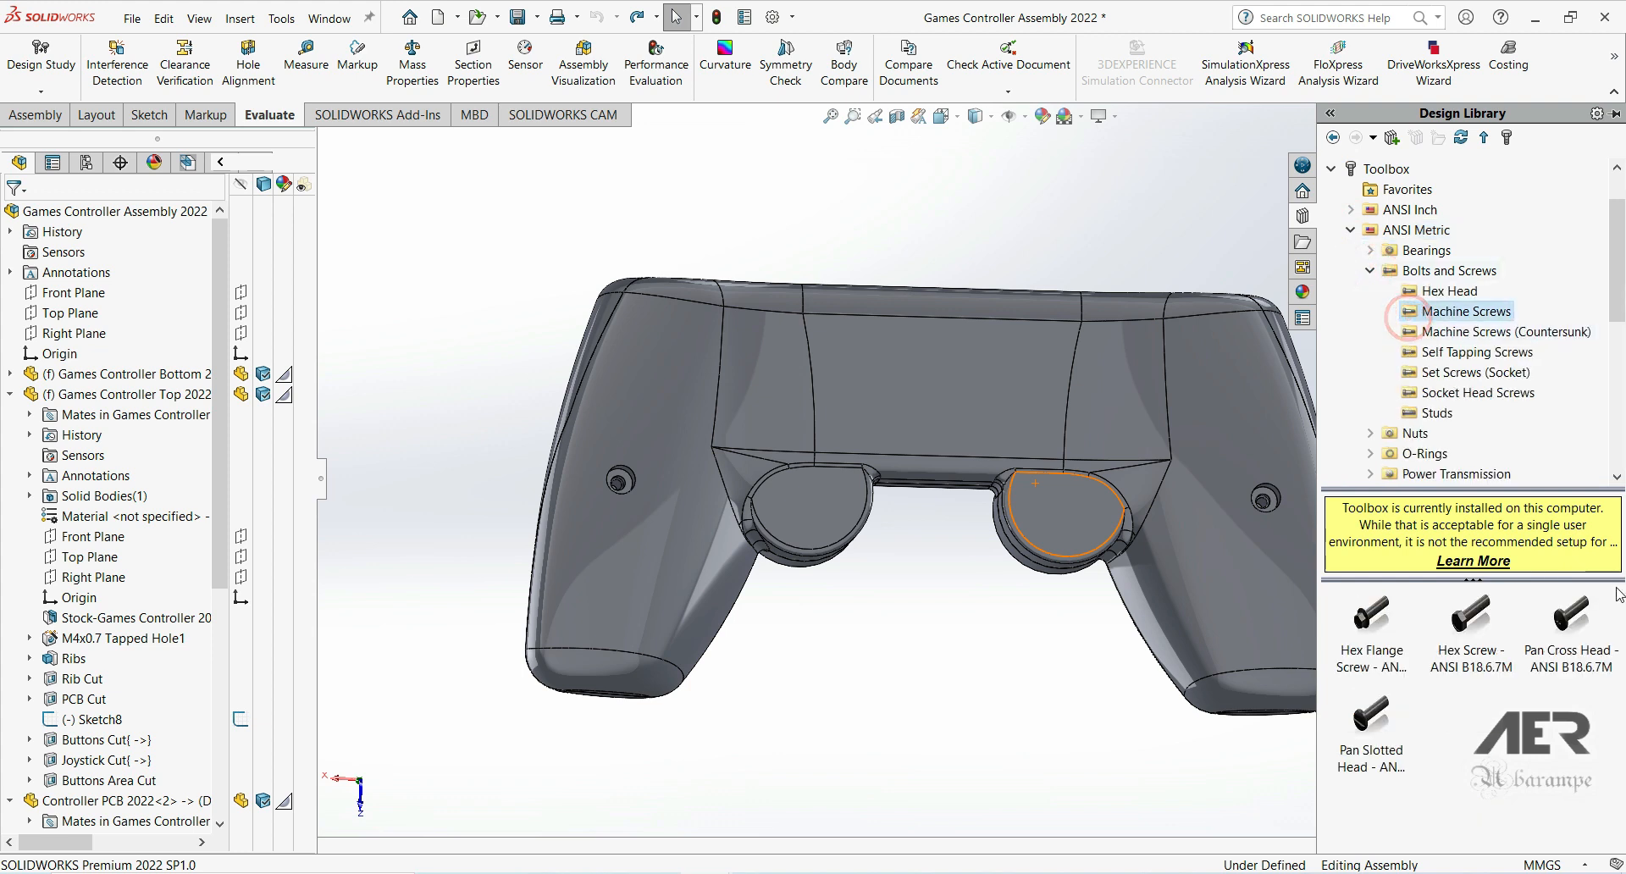
Step: Place a Pan Cross Head ANSI B18.6.7M screw in one handle's screw hole on the underside
{"action": "key", "text": "f"}
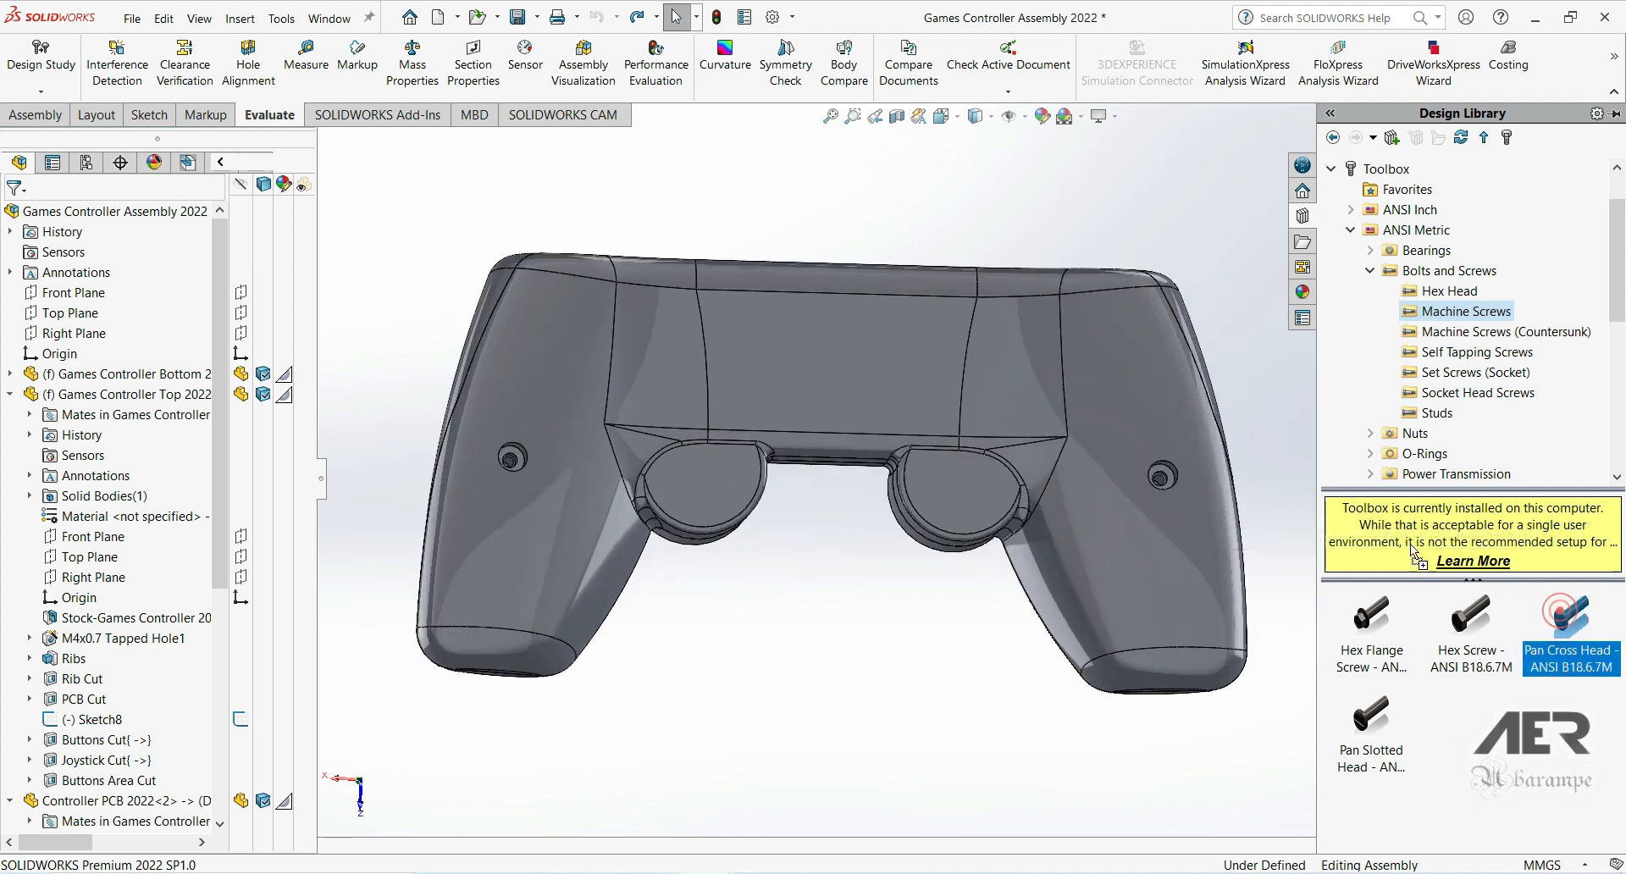
{"action": "left_click_drag", "start_coordinate": [1215, 489], "coordinate": [1165, 483]}
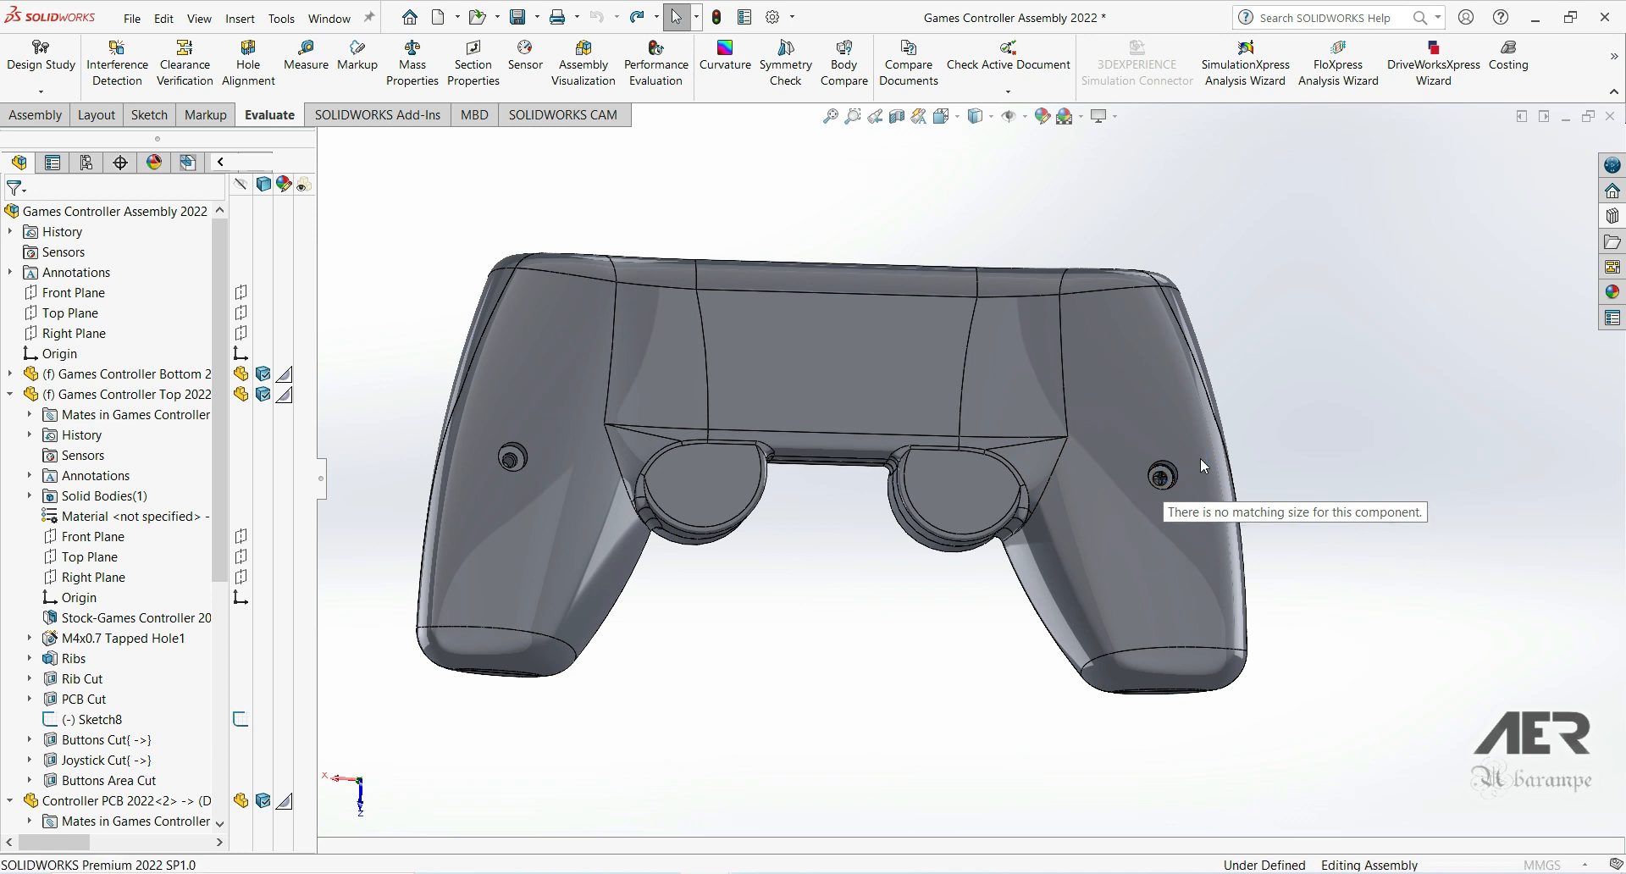
{"action": "left_click_drag", "start_coordinate": [1189, 477], "coordinate": [1185, 474]}
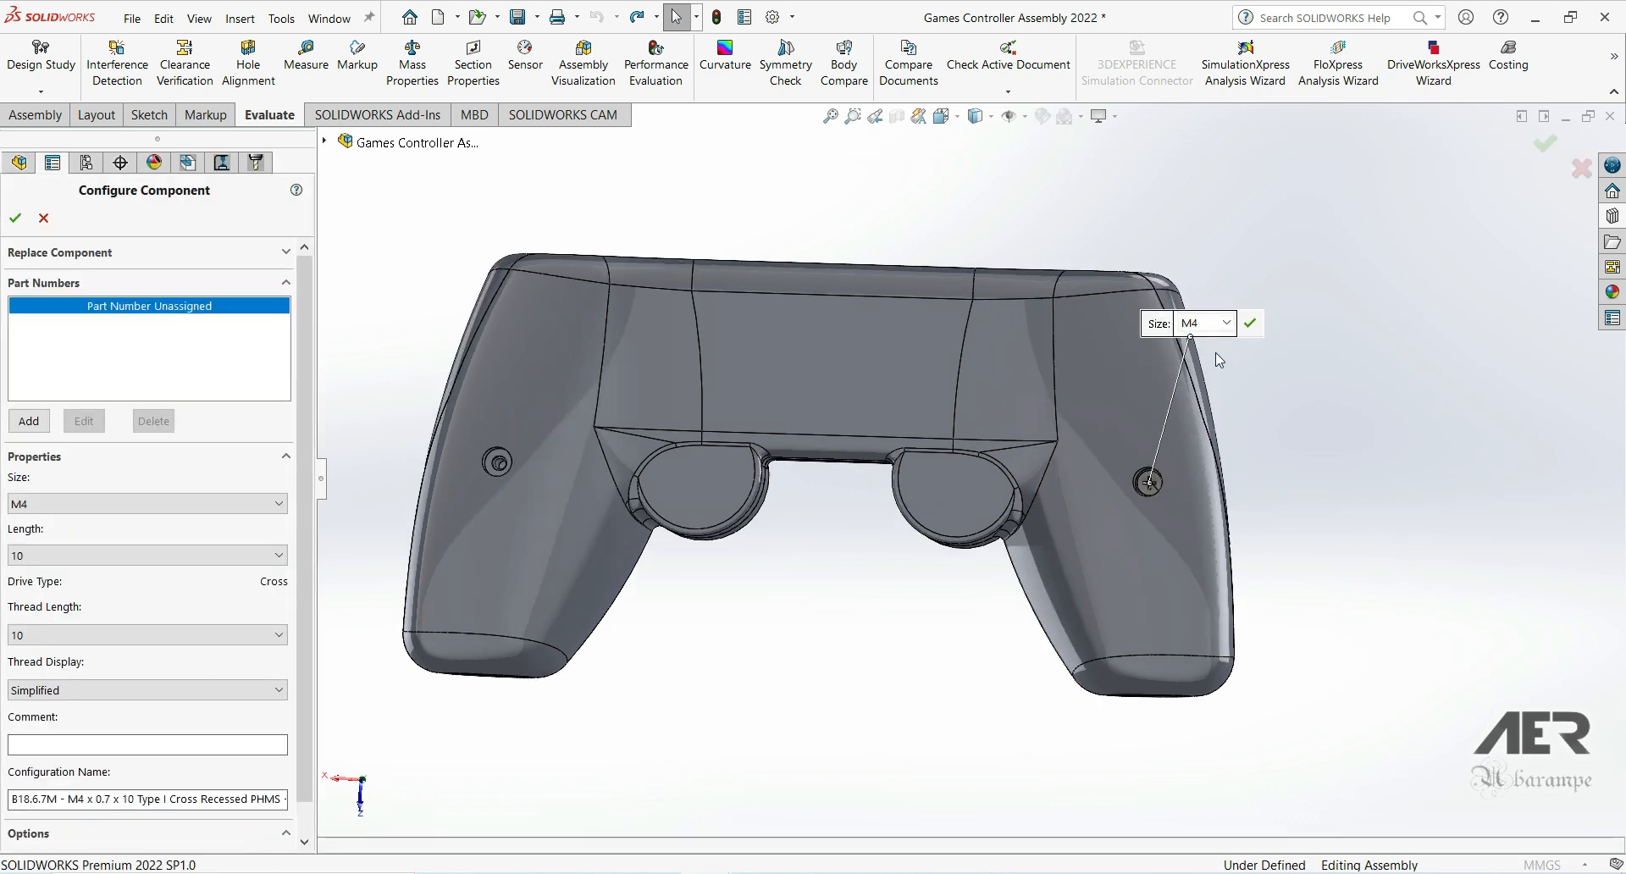
Step: Configure the placed pan cross head screw with size M4 and length 10
{"action": "left_click", "coordinate": [1226, 323]}
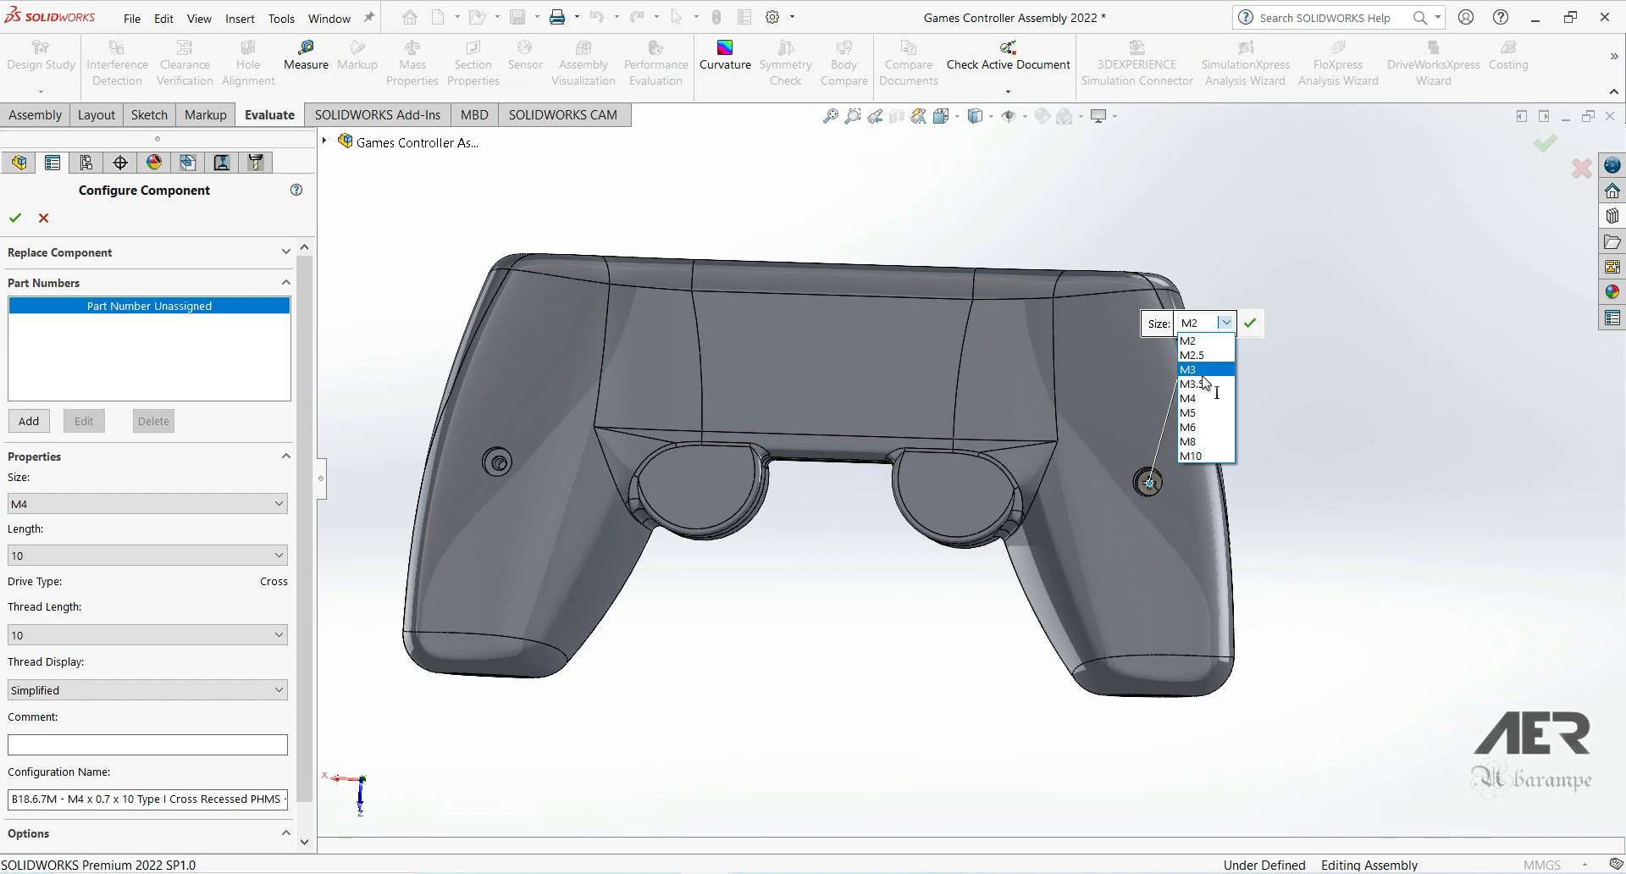
{"action": "left_click", "coordinate": [1206, 398]}
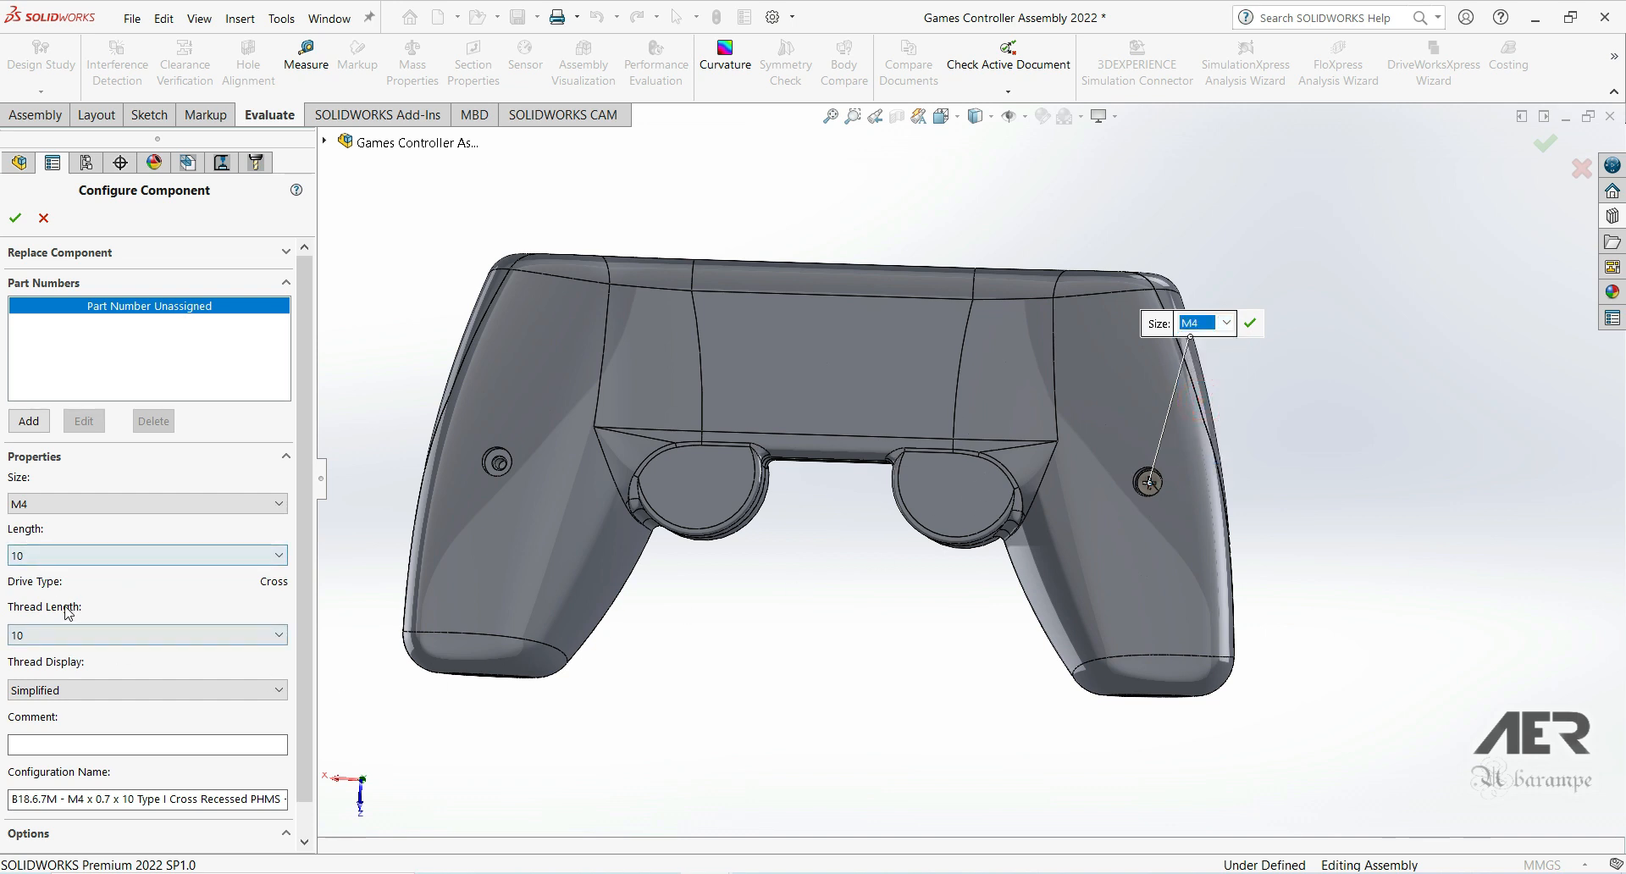
{"action": "left_click", "coordinate": [43, 554]}
{"action": "left_click", "coordinate": [57, 613]}
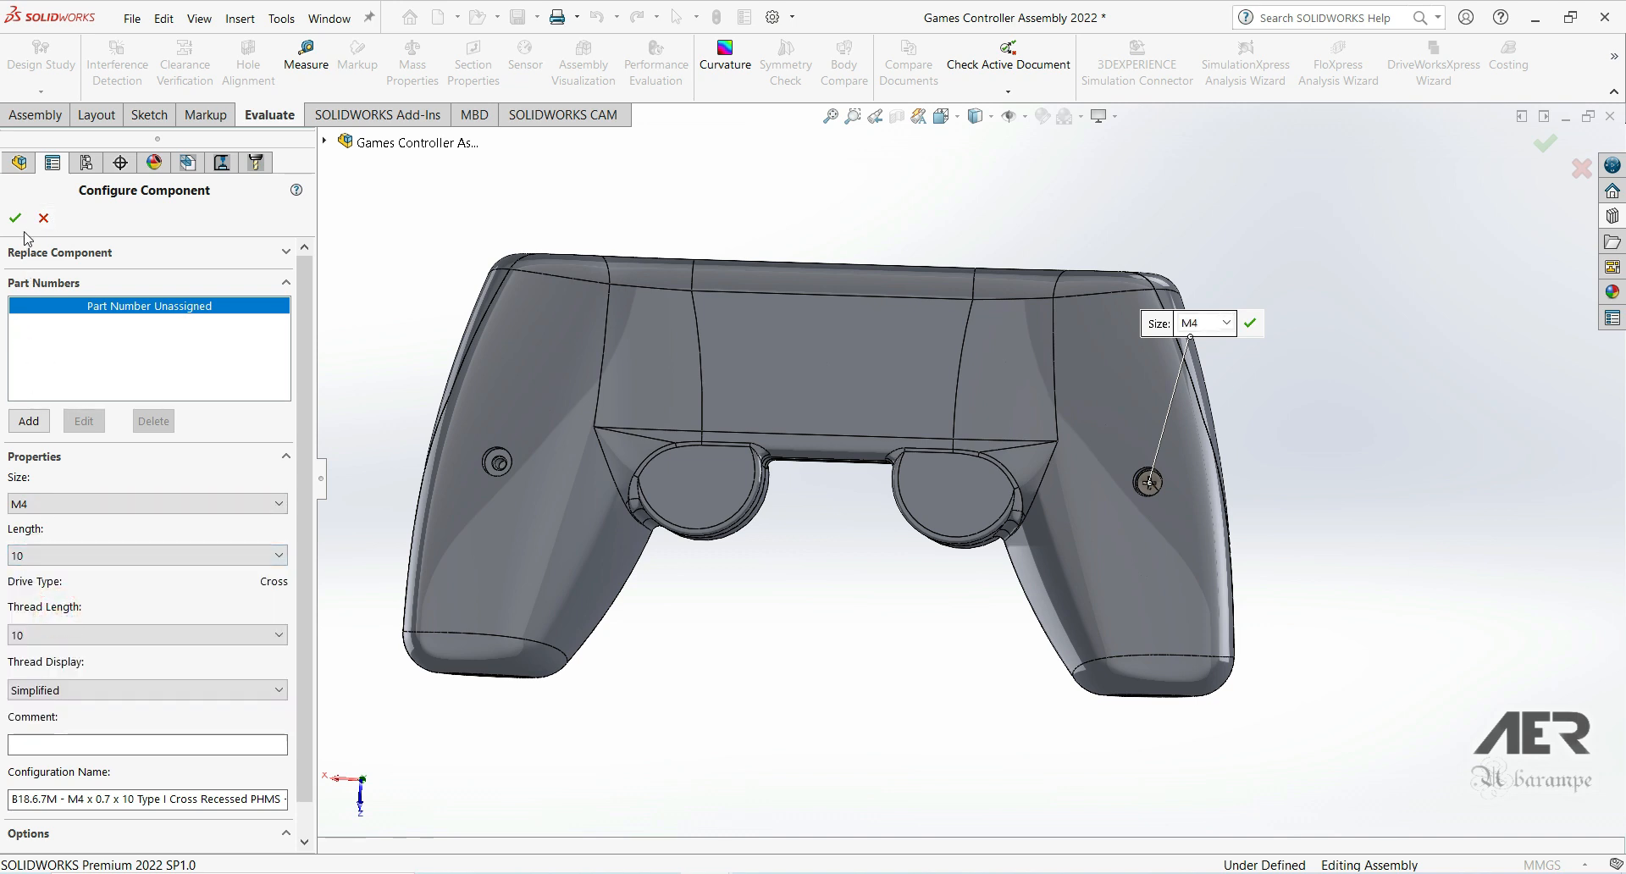
Step: Insert a second copy of the screw in the other handle's hole and finish inserting components
{"action": "scroll", "coordinate": [491, 466], "scroll_direction": "down", "scroll_amount": 6}
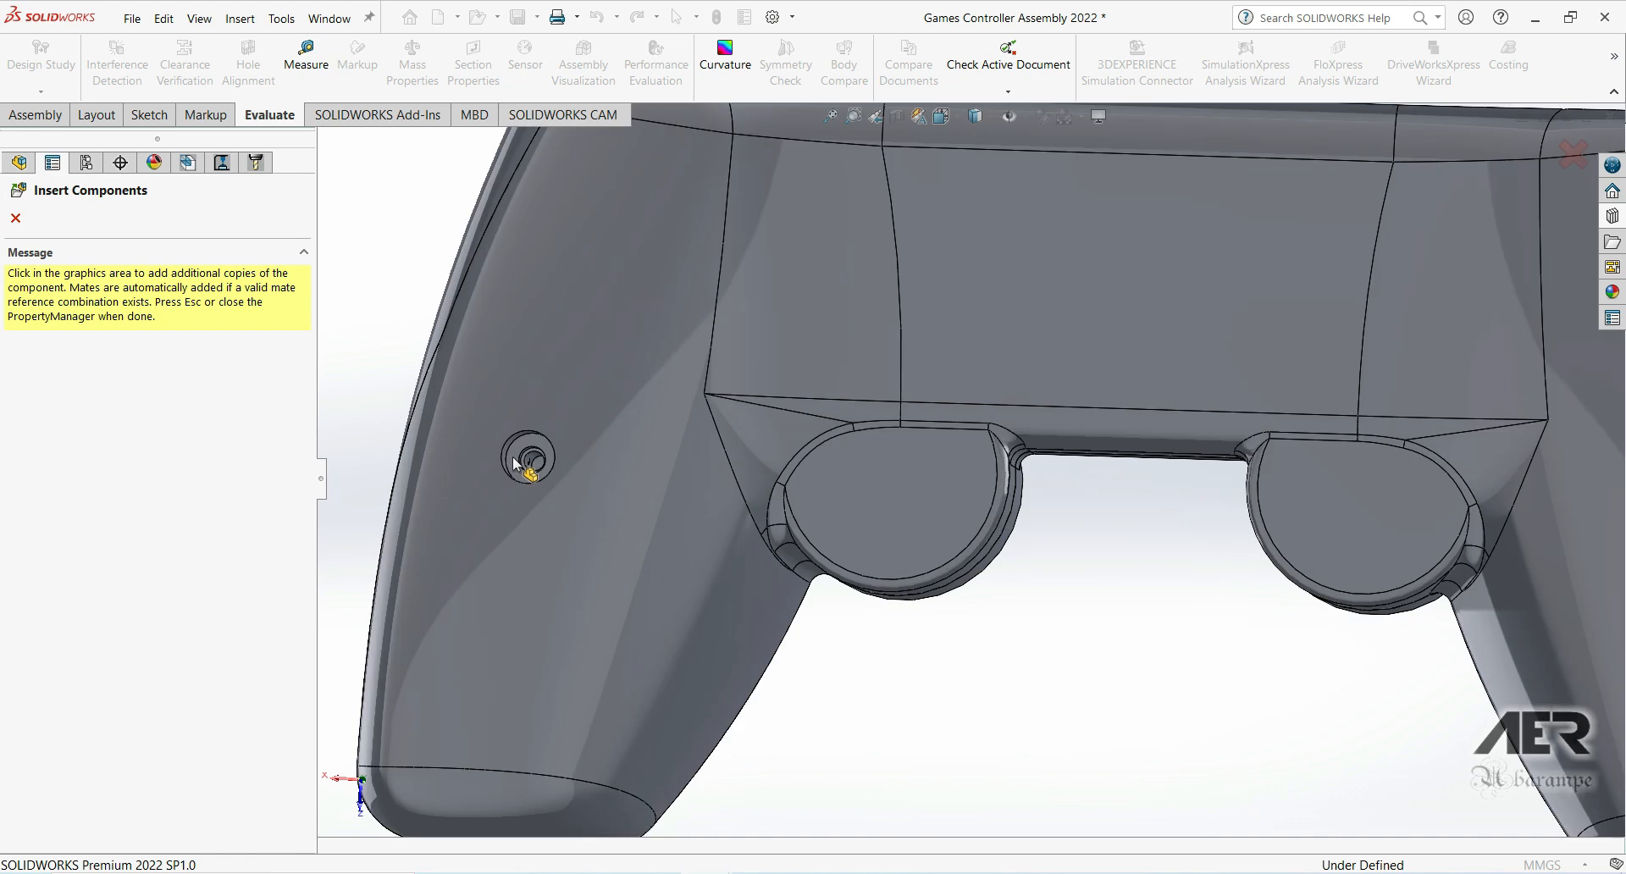
{"action": "middle_click_drag", "start_coordinate": [578, 454], "coordinate": [624, 462]}
{"action": "scroll", "coordinate": [678, 482], "scroll_direction": "up", "scroll_amount": 4}
{"action": "scroll", "coordinate": [864, 440], "scroll_direction": "down", "scroll_amount": 2}
{"action": "left_click", "coordinate": [16, 219]}
{"action": "scroll", "coordinate": [1259, 532], "scroll_direction": "up", "scroll_amount": 7}
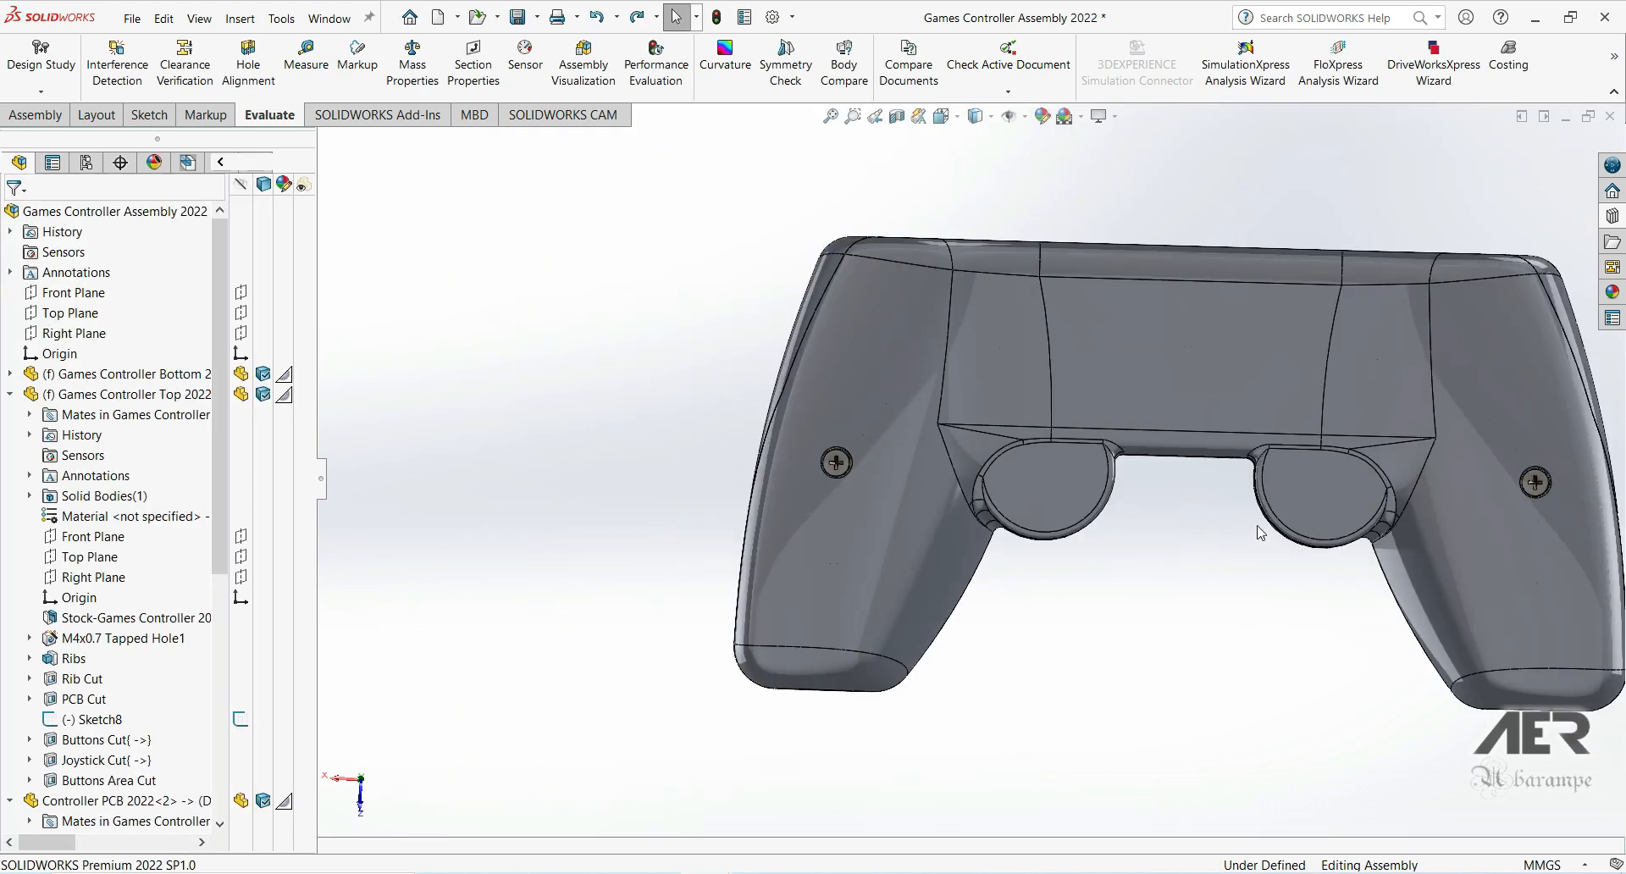
Step: Turn the controller to its front side and make the top shell transparent to expose the screws
{"action": "middle_click_drag", "start_coordinate": [1037, 466], "coordinate": [1072, 486]}
{"action": "scroll", "coordinate": [1074, 486], "scroll_direction": "down", "scroll_amount": 2}
{"action": "middle_click_drag", "start_coordinate": [881, 498], "coordinate": [1321, 475]}
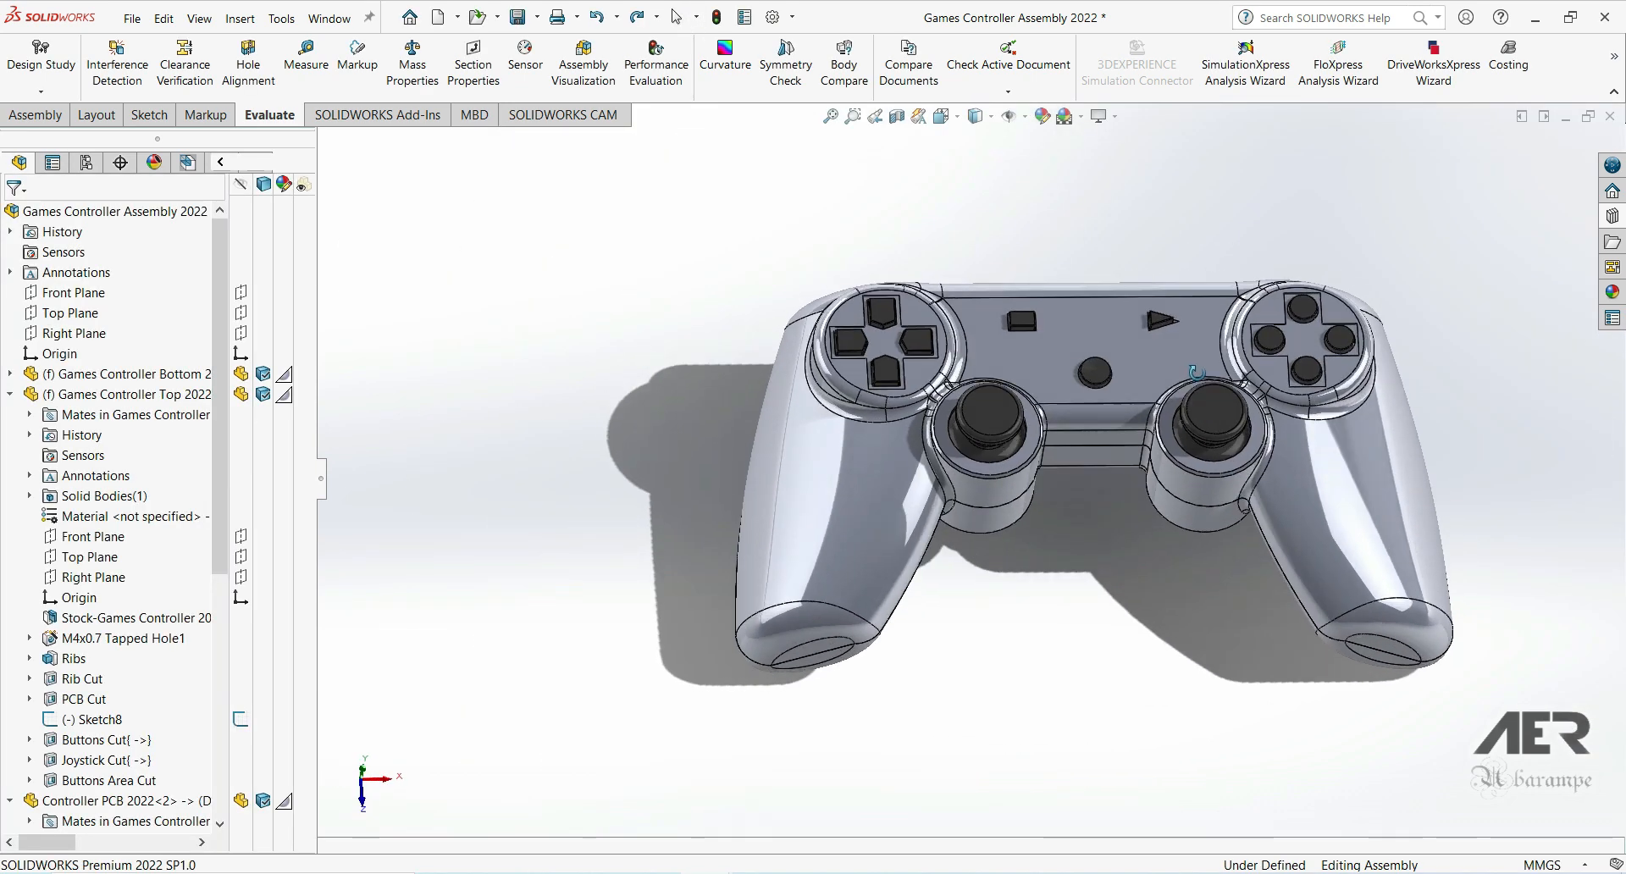
{"action": "right_click", "coordinate": [1361, 511]}
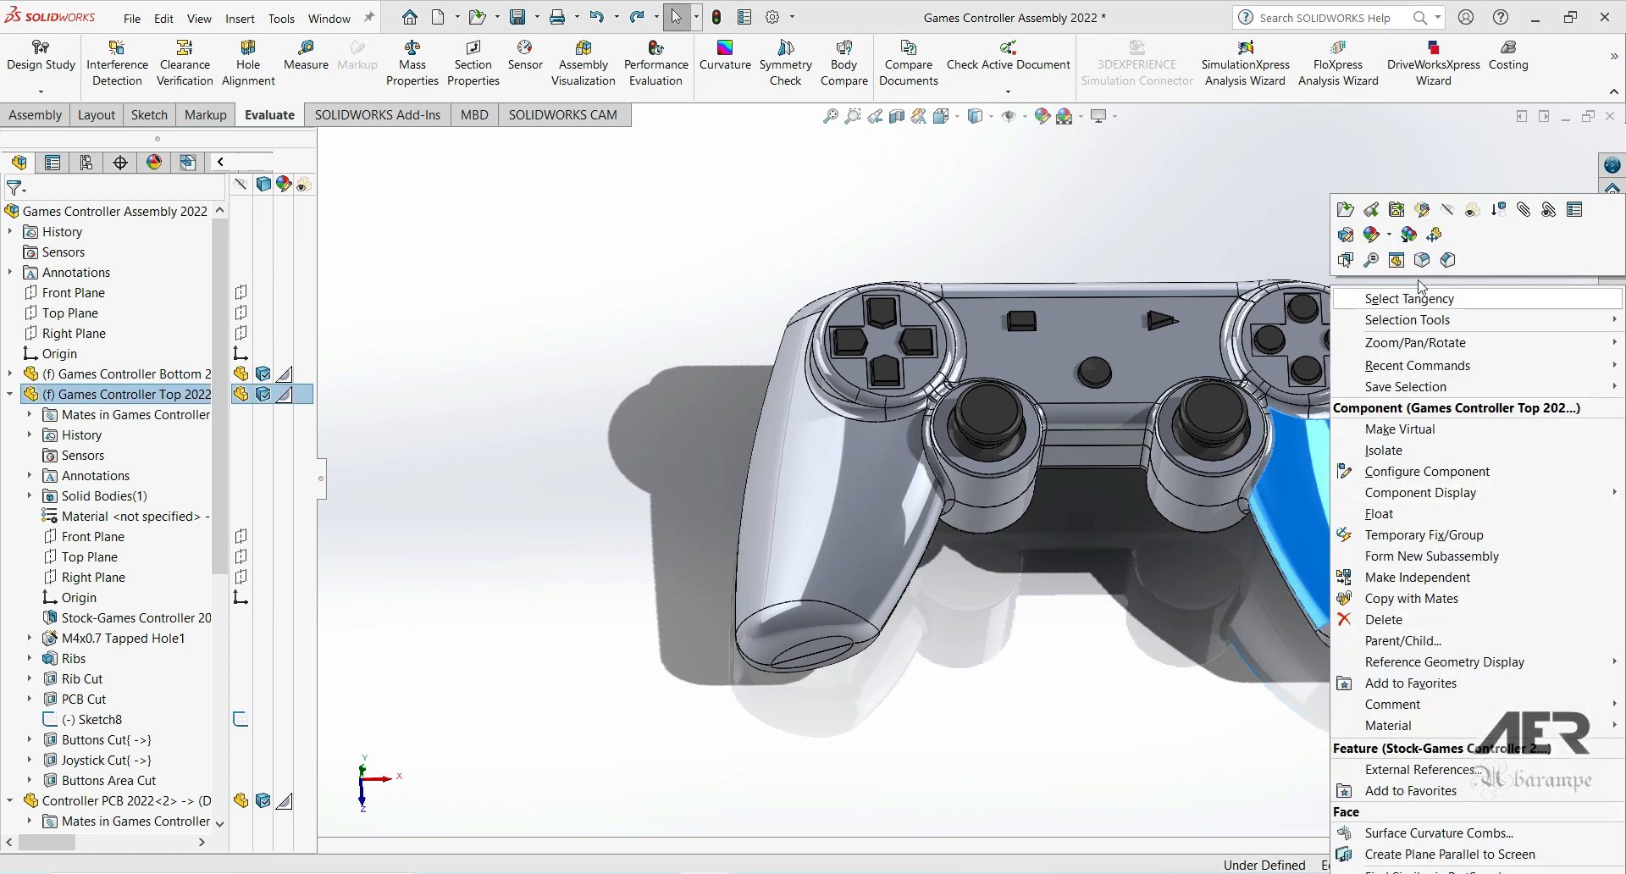
{"action": "left_click", "coordinate": [1473, 209]}
{"action": "scroll", "coordinate": [1236, 550], "scroll_direction": "down", "scroll_amount": 2}
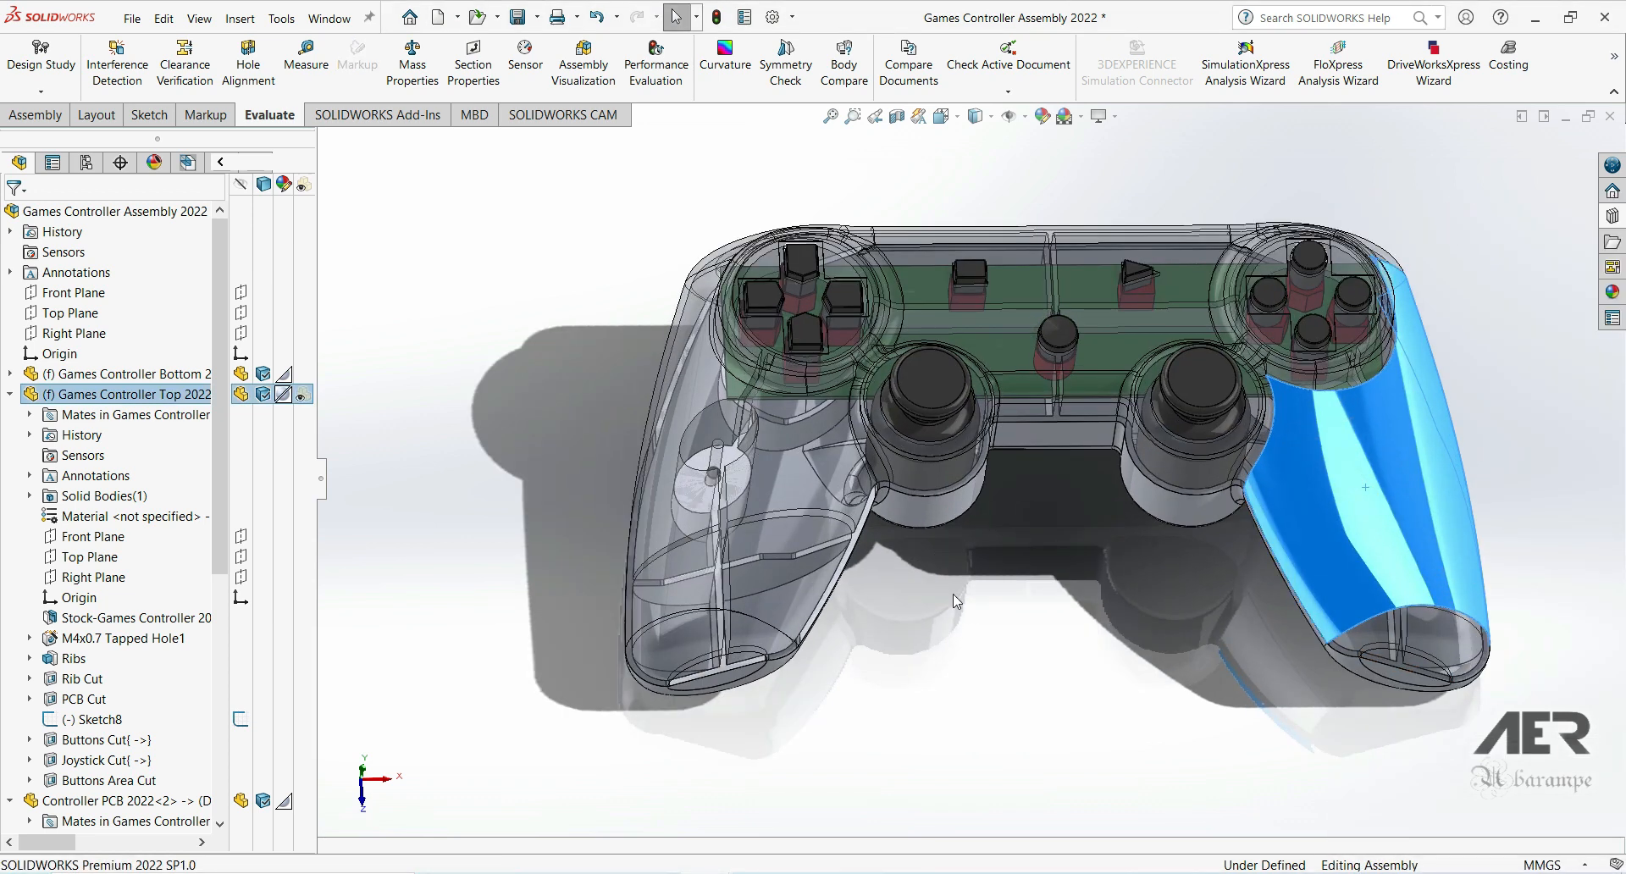
{"action": "left_click", "coordinate": [1048, 678]}
Step: Edit the second Toolbox screw, pan cross head_am<2>, and set its length to 25
{"action": "scroll", "coordinate": [1038, 669], "scroll_direction": "down", "scroll_amount": 6}
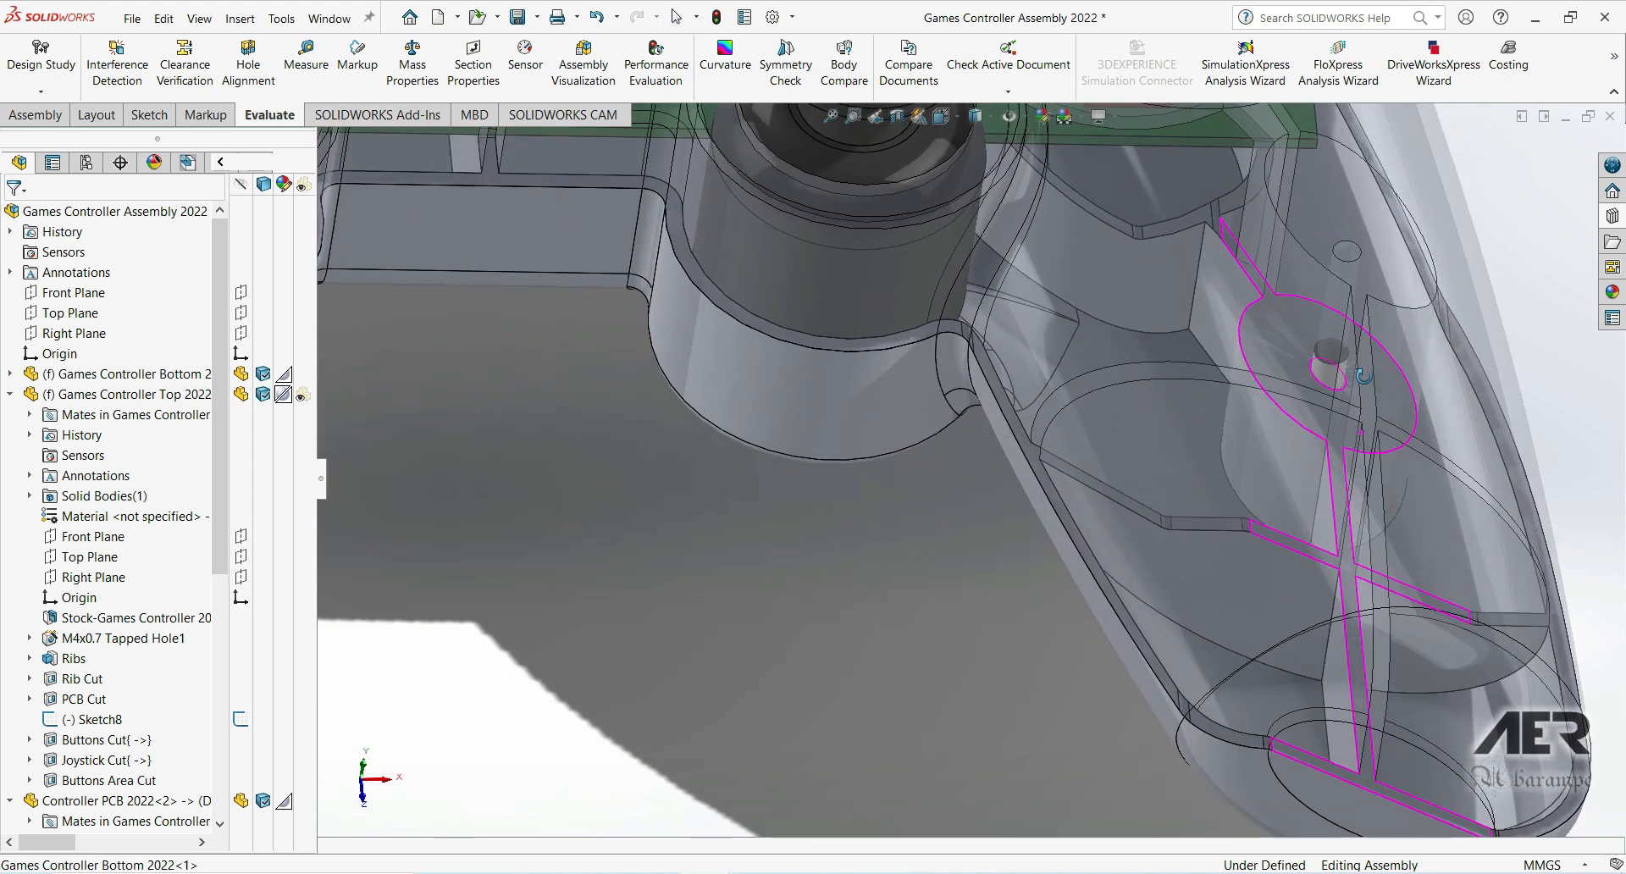
{"action": "right_click", "coordinate": [1333, 364]}
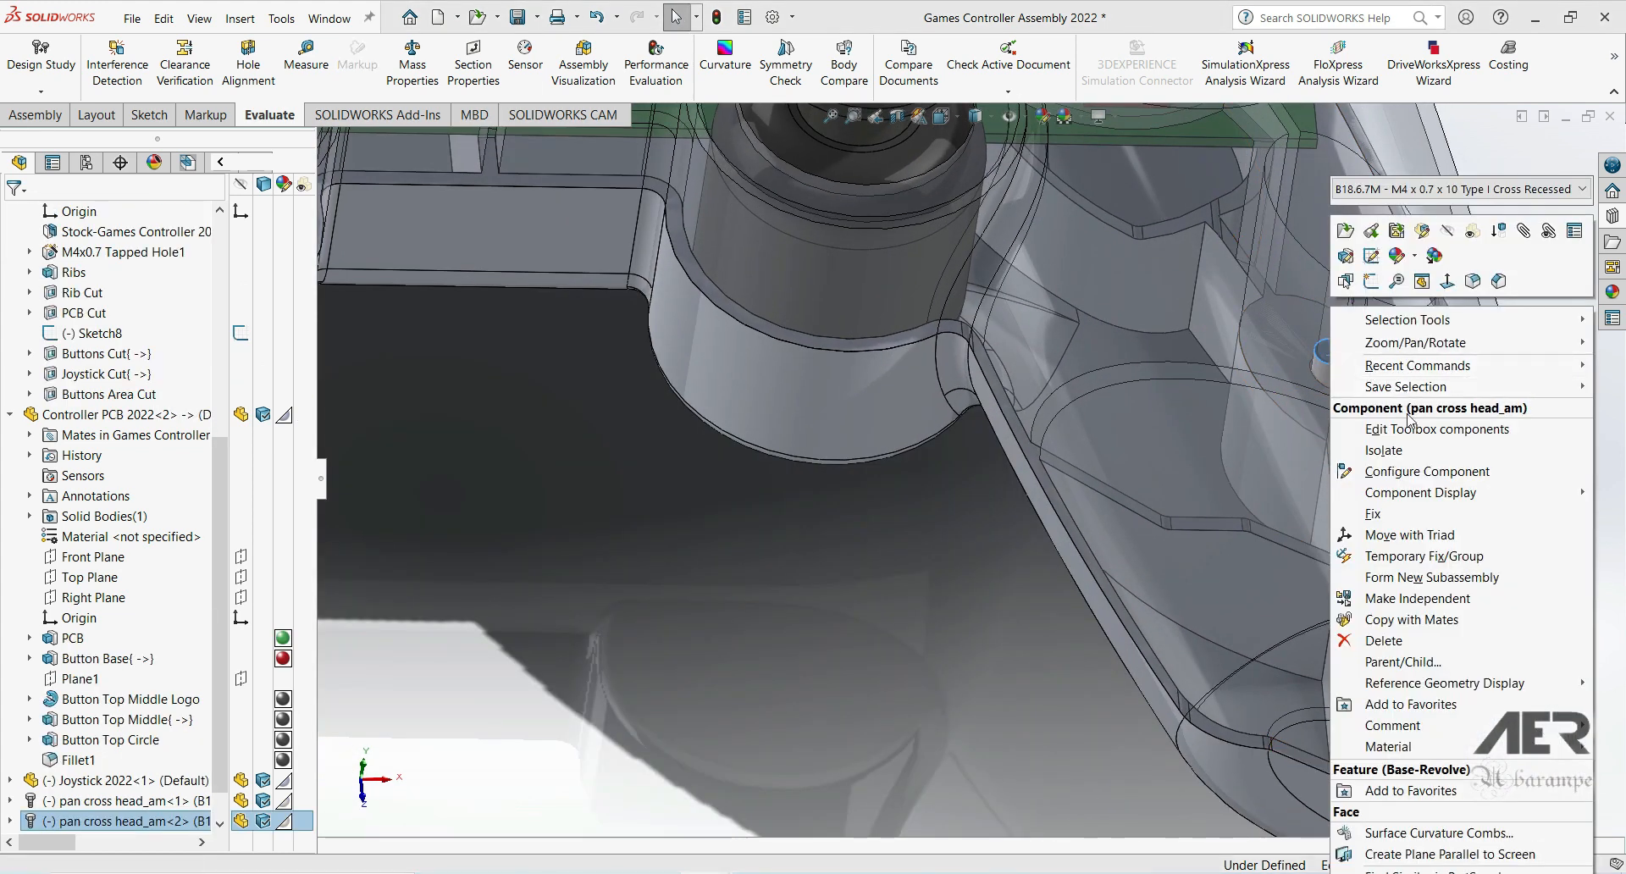
{"action": "left_click", "coordinate": [1407, 433]}
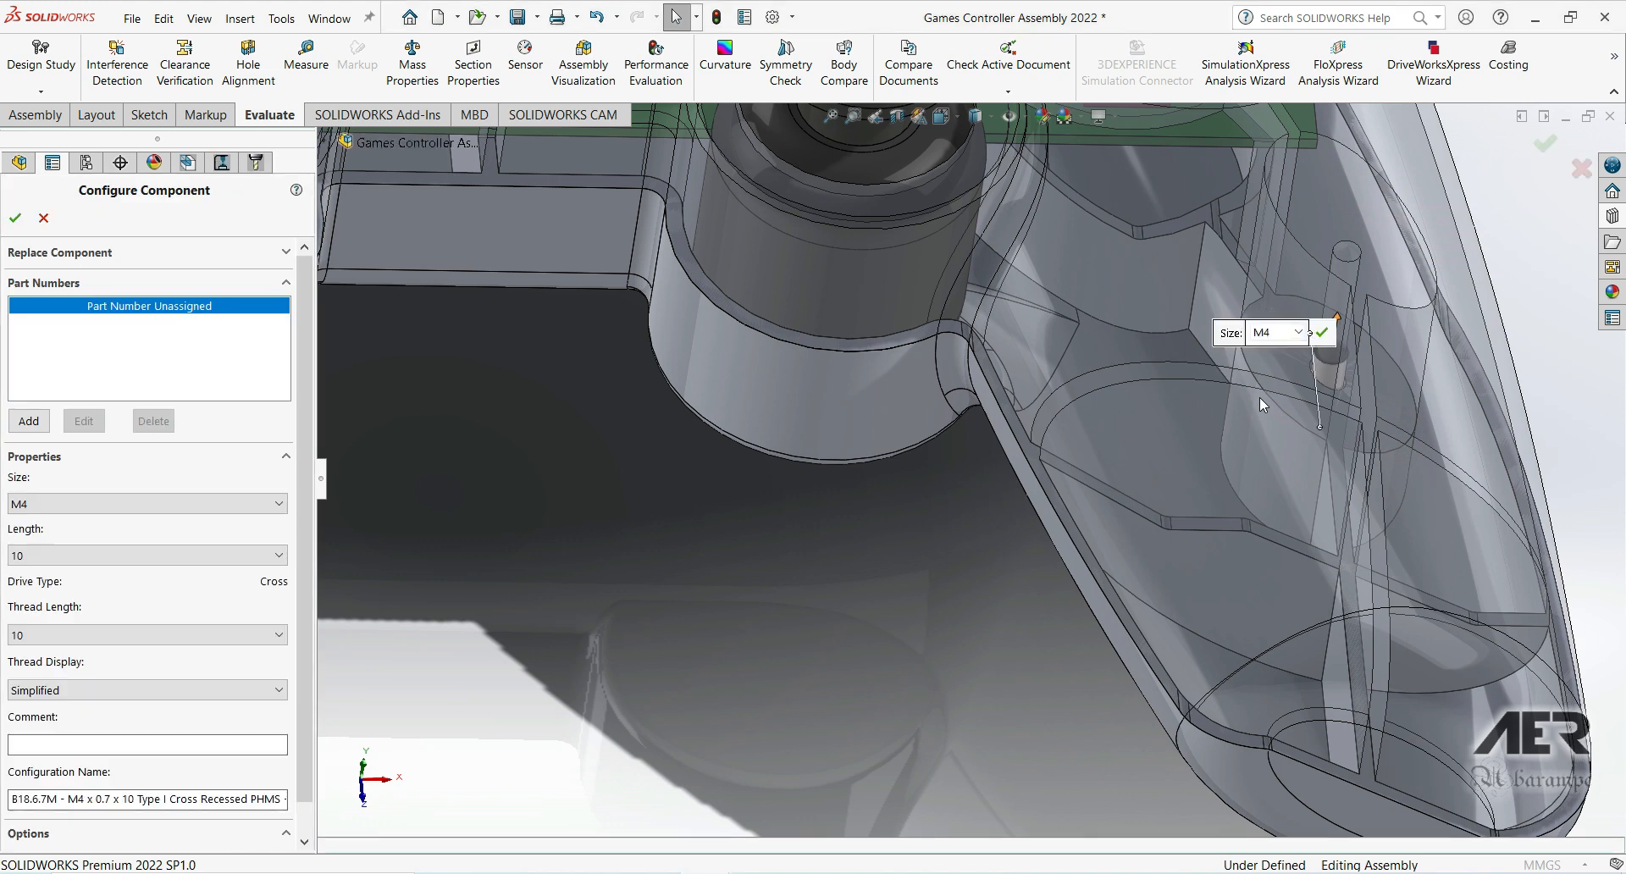
{"action": "left_click", "coordinate": [77, 555]}
{"action": "left_click", "coordinate": [35, 653]}
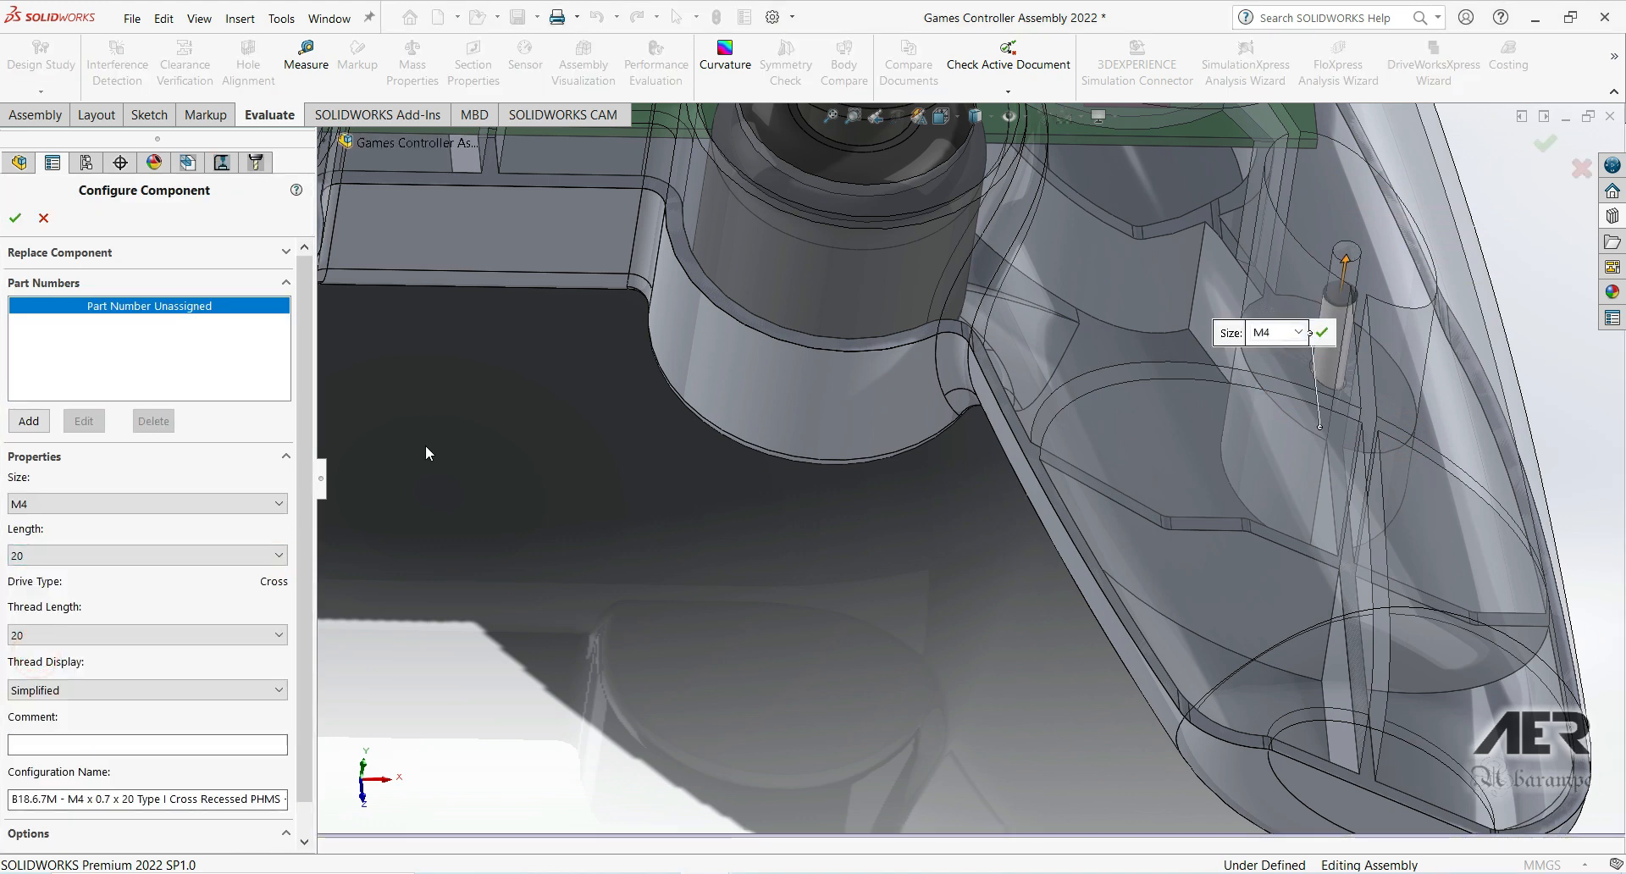
{"action": "left_click", "coordinate": [148, 553]}
{"action": "left_click", "coordinate": [49, 676]}
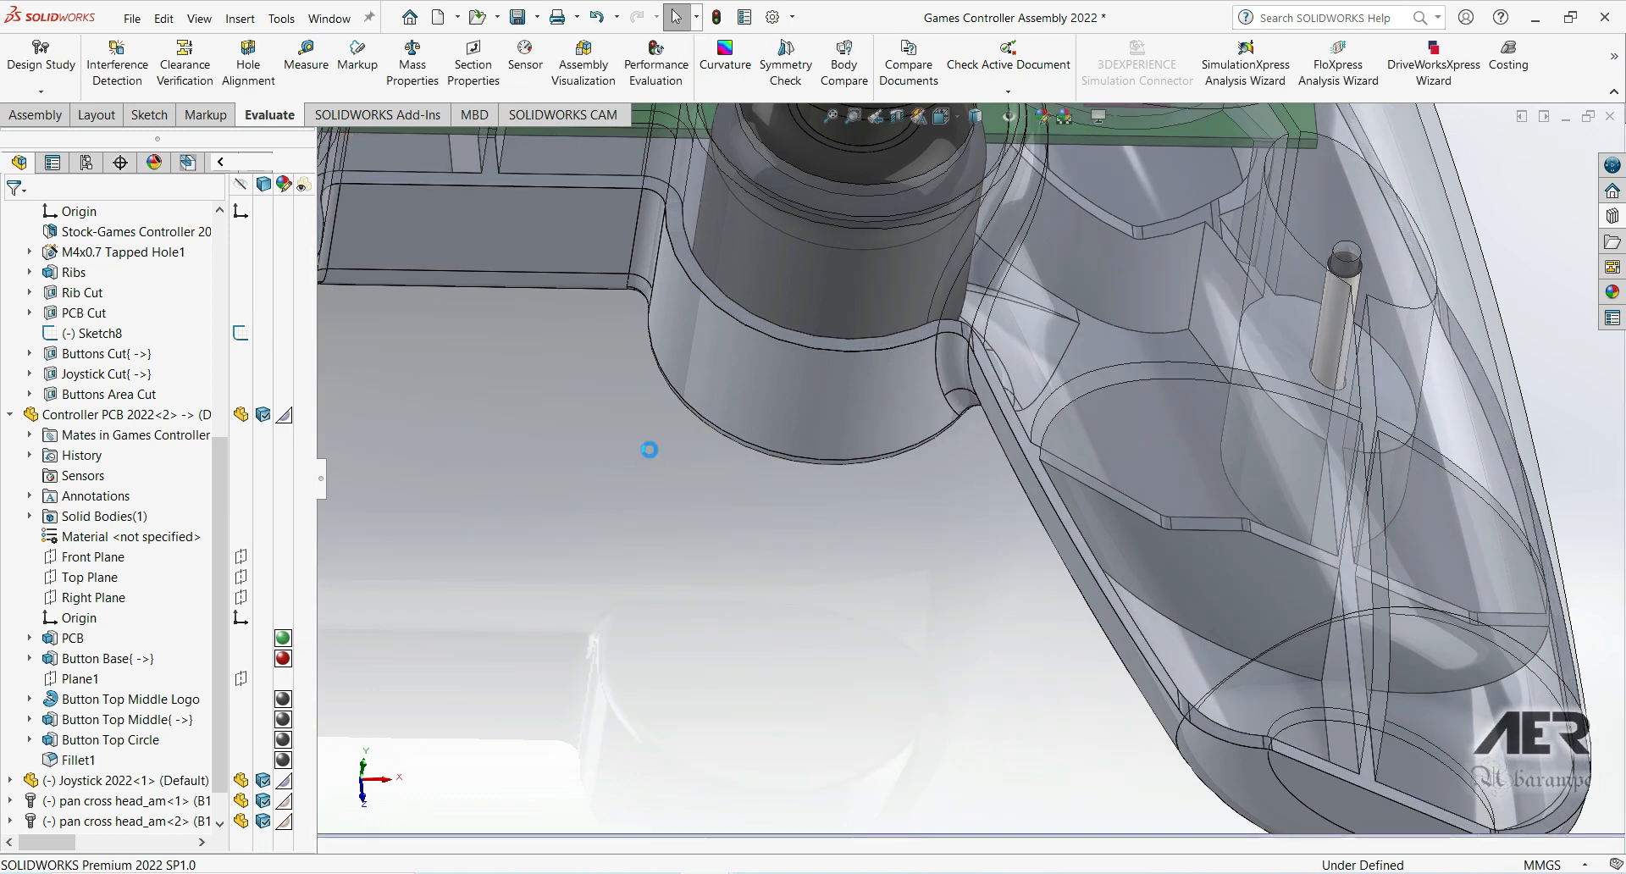
Step: Switch the other handle's screw, pan cross head_am<1>, to the M4 x 0.7 x 25 configuration
{"action": "scroll", "coordinate": [649, 448], "scroll_direction": "up", "scroll_amount": 6}
{"action": "scroll", "coordinate": [584, 423], "scroll_direction": "down", "scroll_amount": 8}
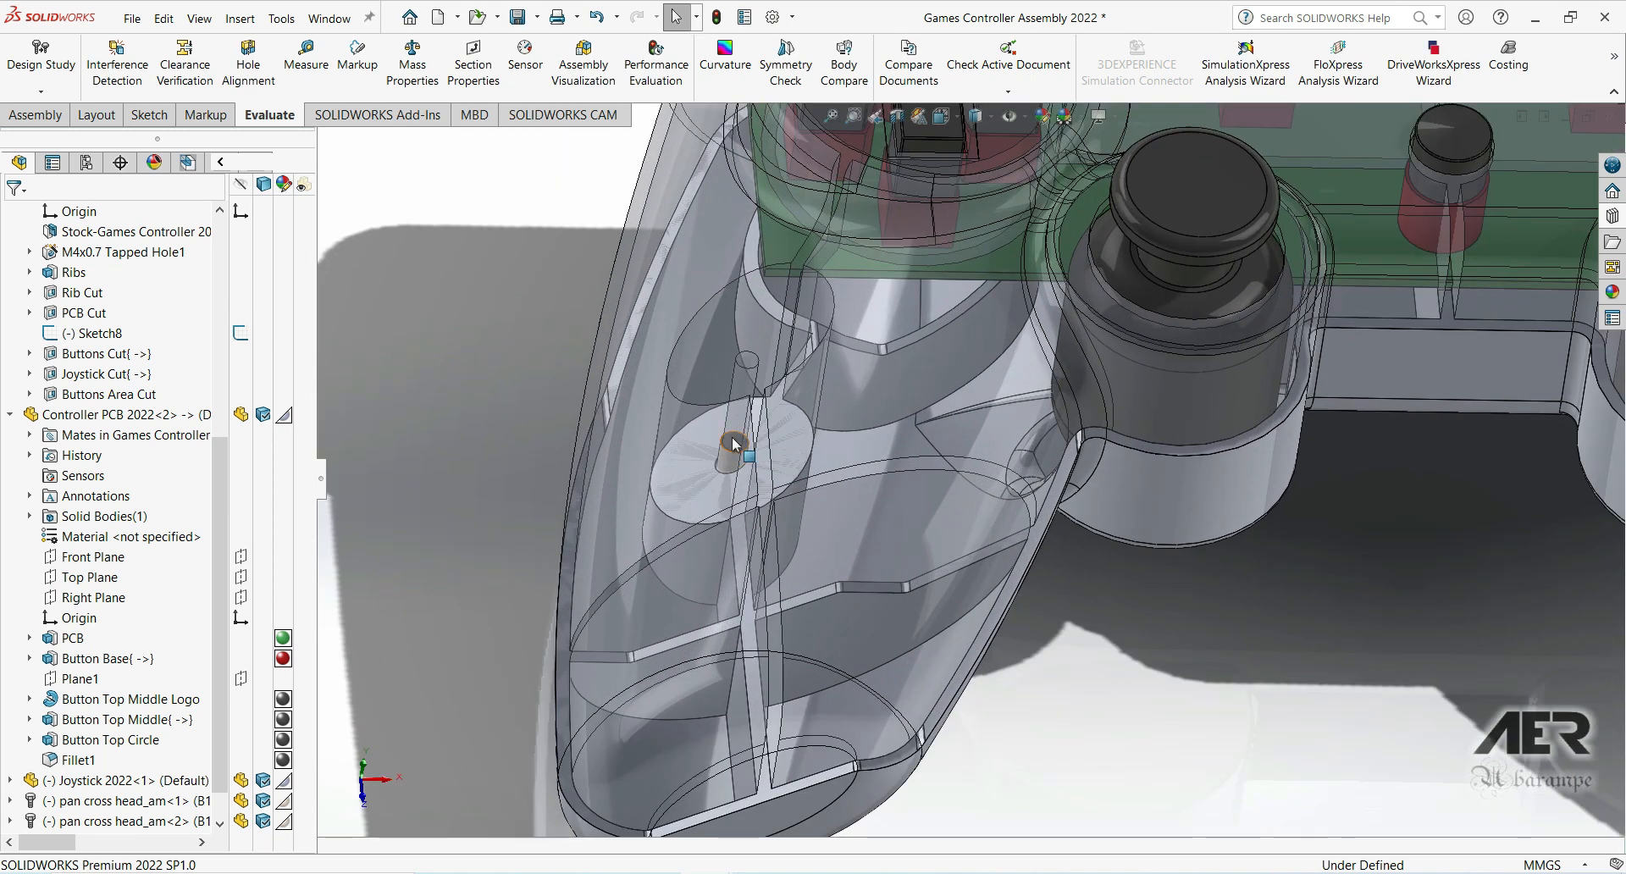
{"action": "left_click", "coordinate": [734, 441]}
{"action": "left_click", "coordinate": [855, 296]}
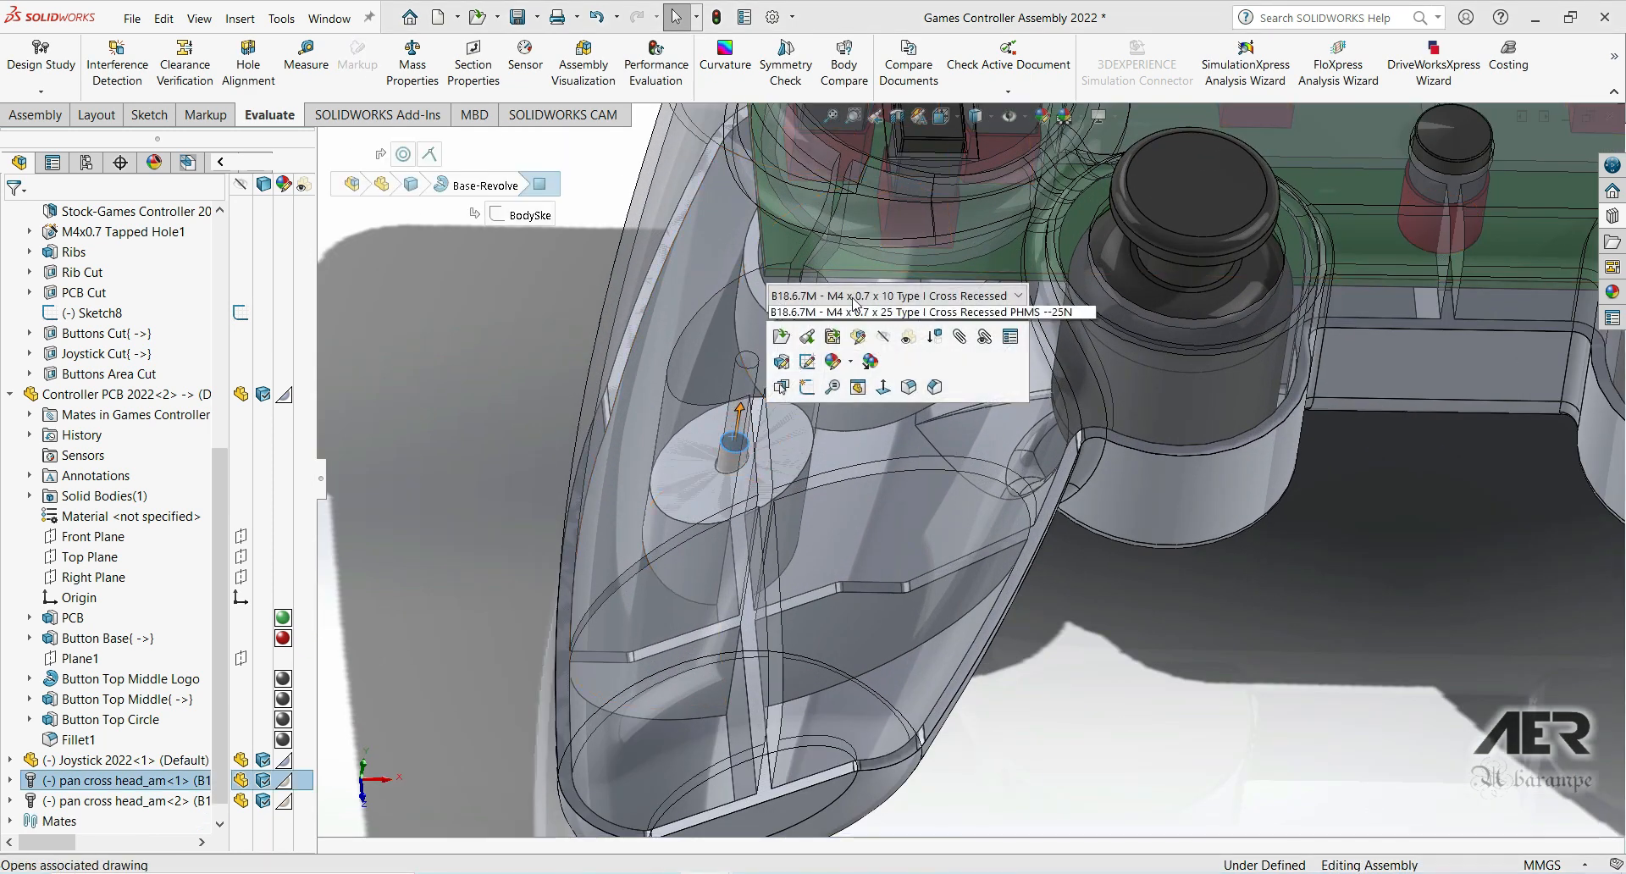
{"action": "left_click", "coordinate": [861, 373]}
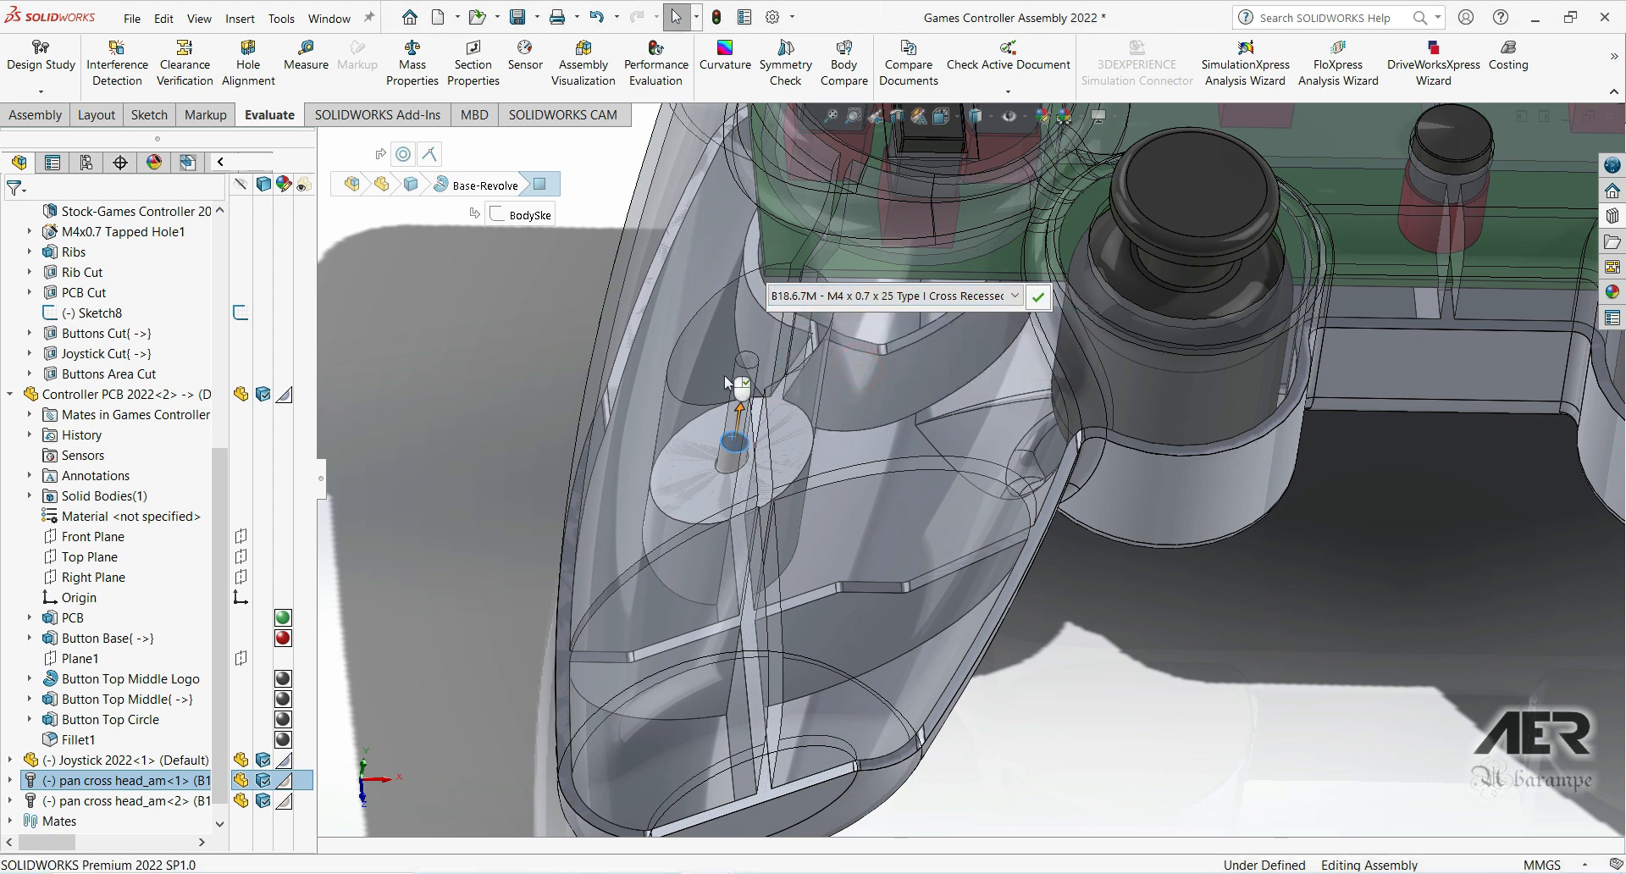
{"action": "scroll", "coordinate": [1066, 462], "scroll_direction": "up", "scroll_amount": 3}
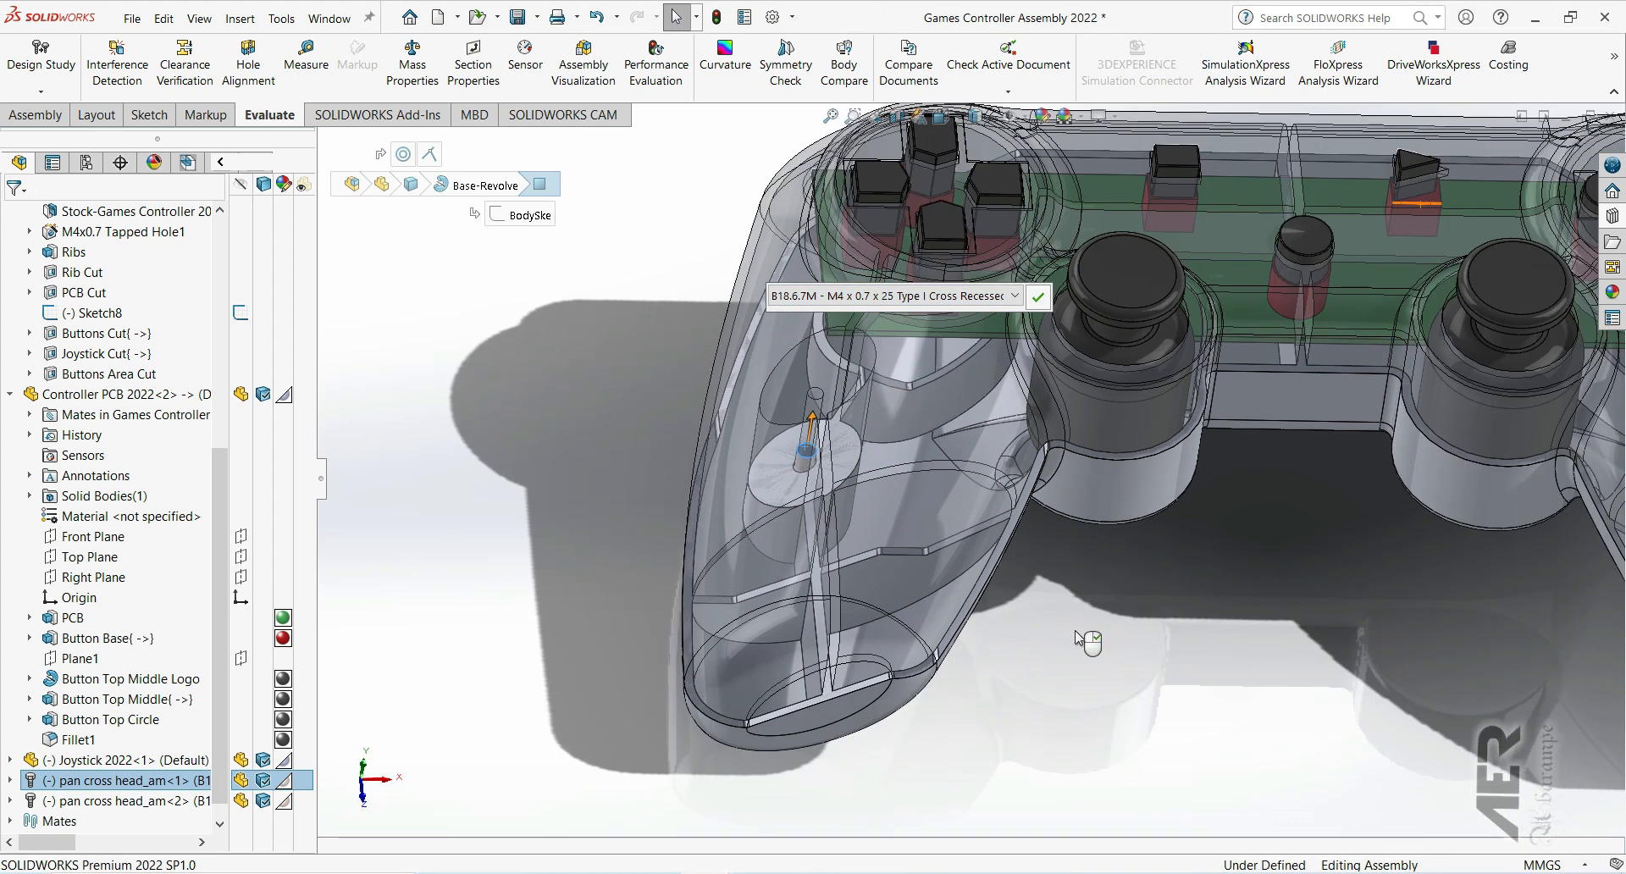
{"action": "left_click", "coordinate": [1038, 296]}
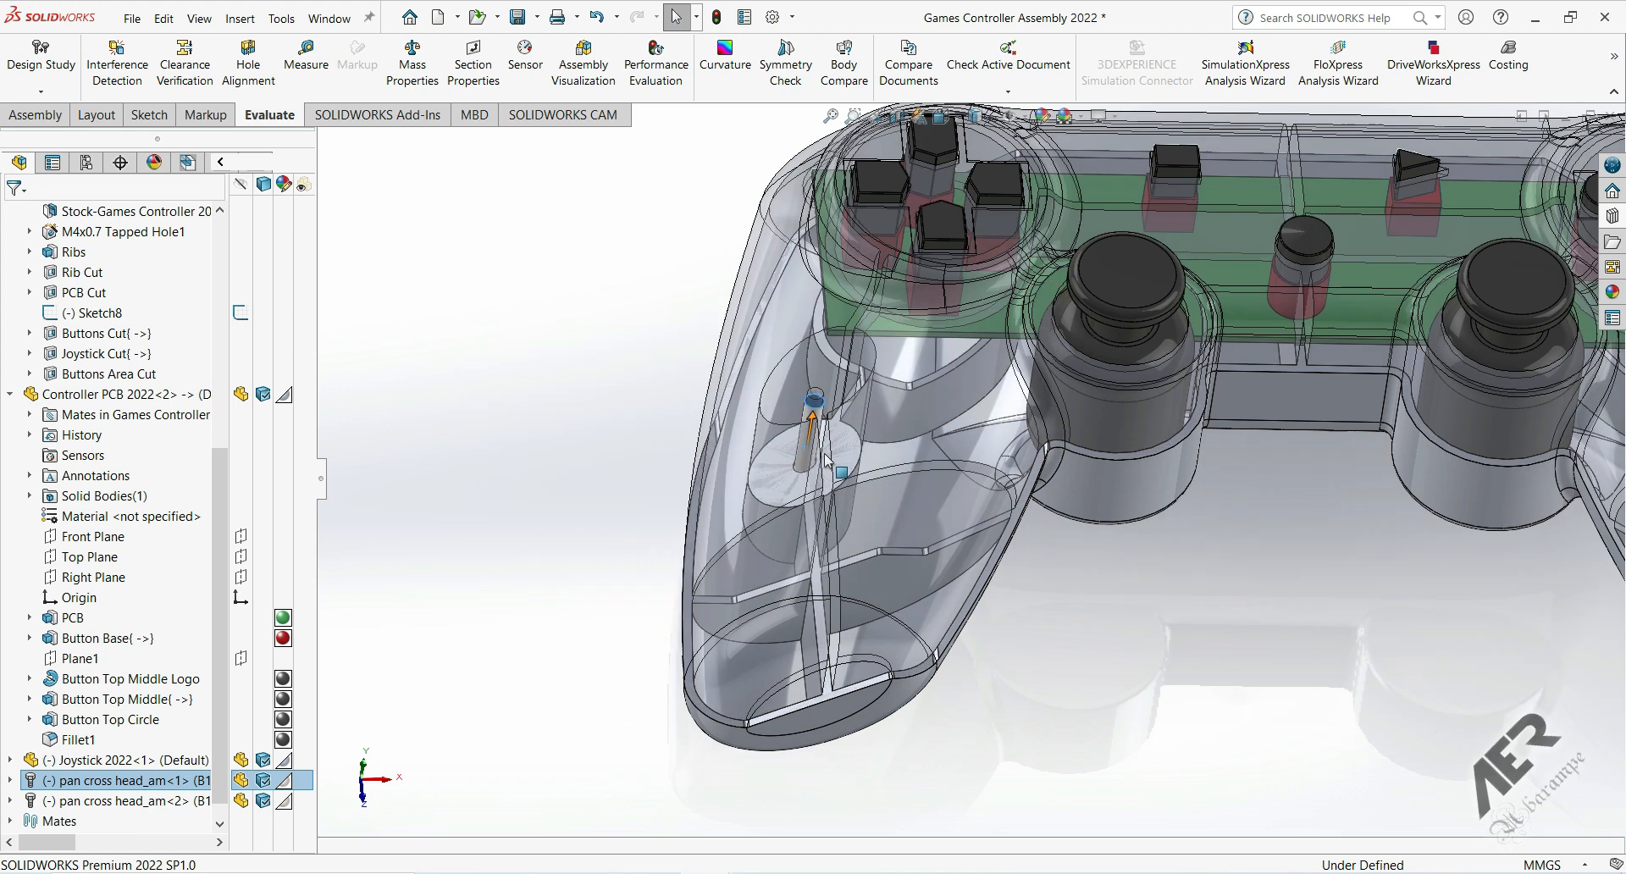
Step: Make the controller's top shell opaque again
{"action": "scroll", "coordinate": [1008, 559], "scroll_direction": "up", "scroll_amount": 5}
{"action": "scroll", "coordinate": [1007, 559], "scroll_direction": "down", "scroll_amount": 1}
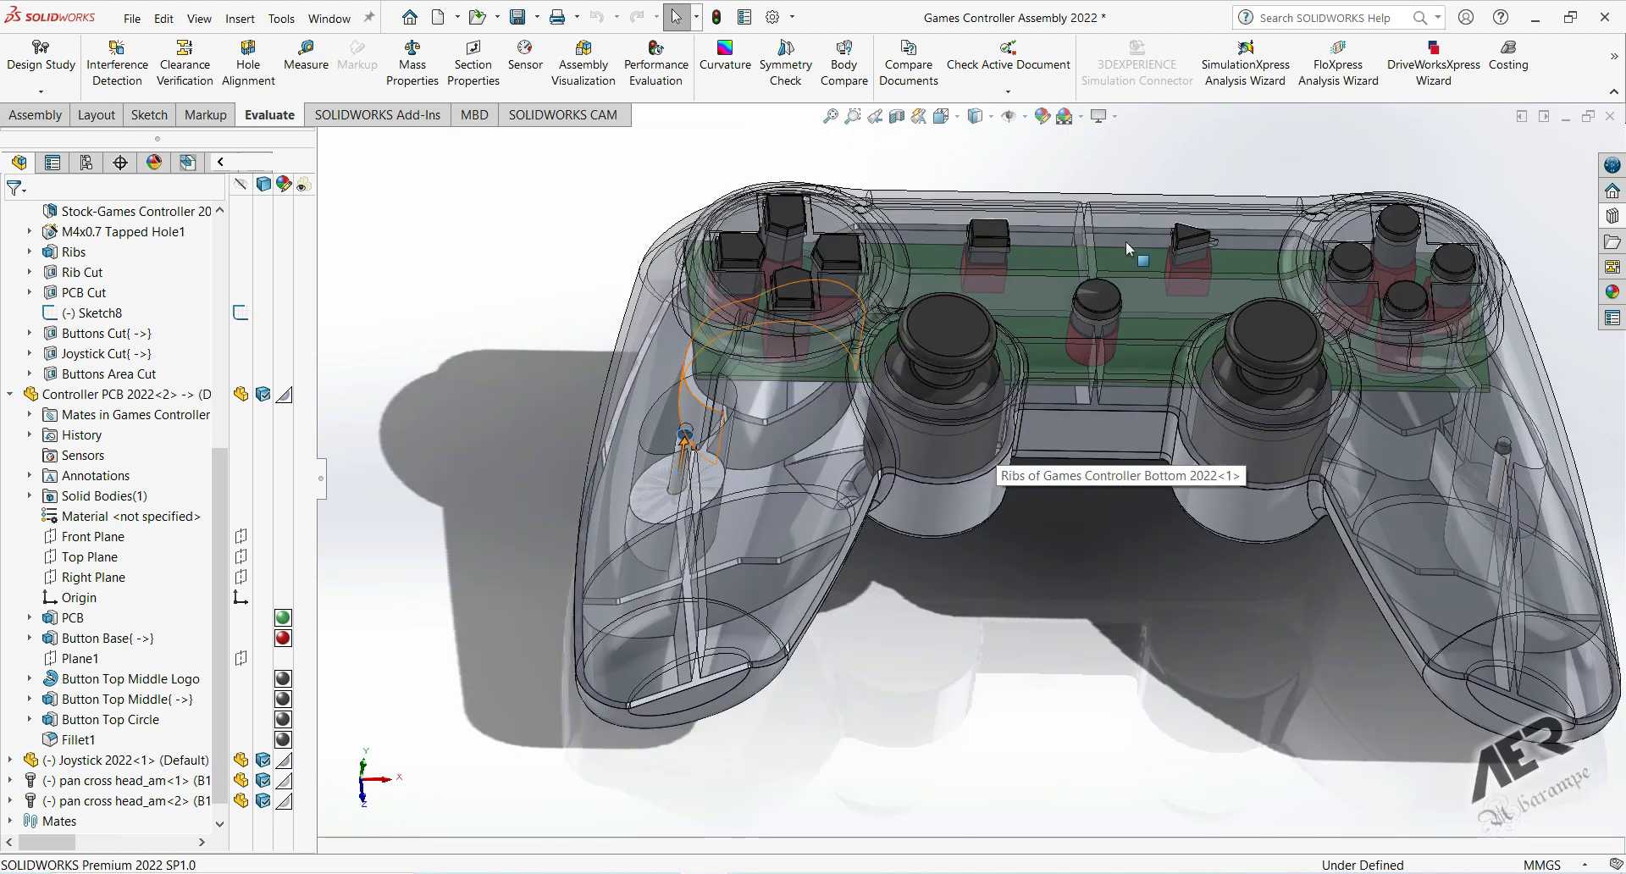
{"action": "left_click", "coordinate": [1050, 207]}
{"action": "left_click", "coordinate": [1224, 99]}
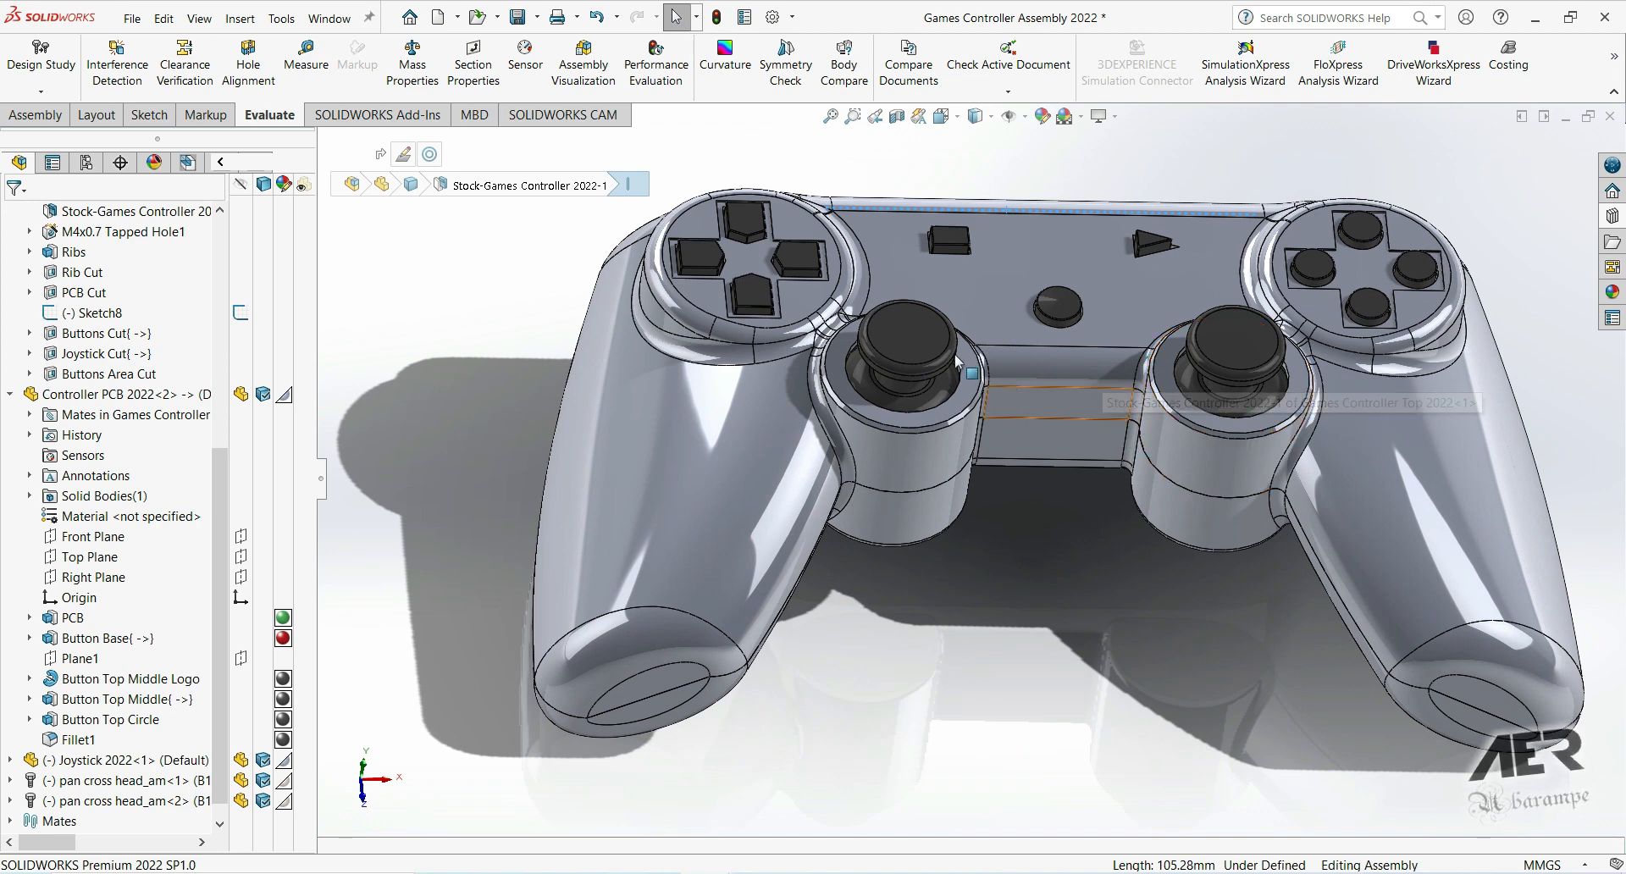
Step: Examine the fit and gaps around the directional buttons and the adjacent joystick in the top shell
{"action": "scroll", "coordinate": [1044, 371], "scroll_direction": "down", "scroll_amount": 3}
{"action": "scroll", "coordinate": [769, 272], "scroll_direction": "down", "scroll_amount": 8}
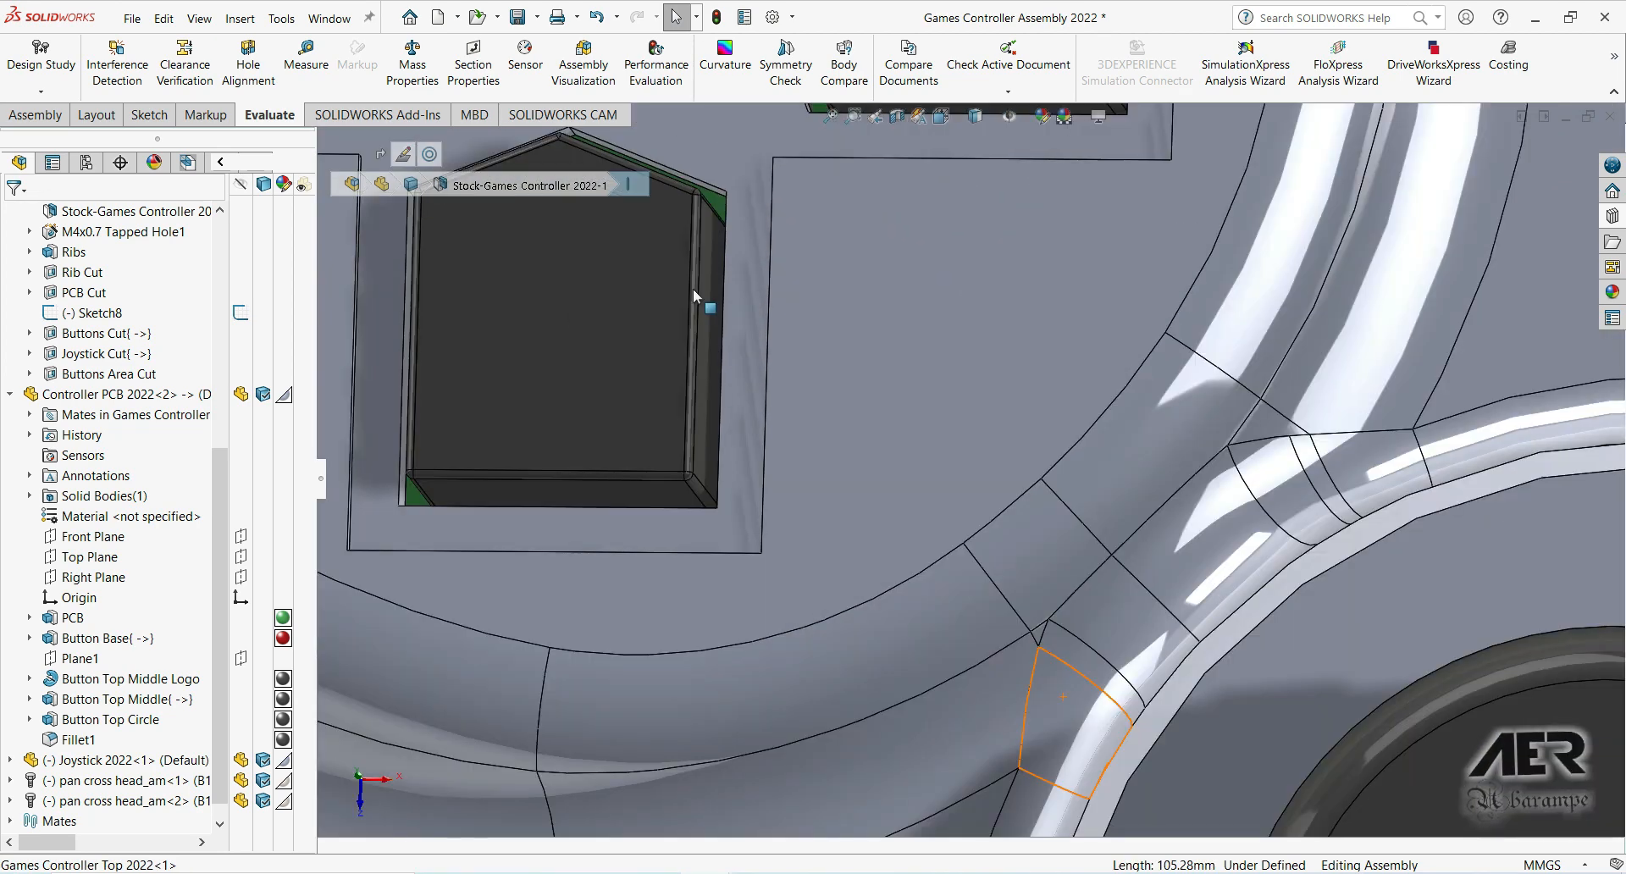
{"action": "mouse_move", "coordinate": [704, 300]}
{"action": "middle_mouse_down"}
{"action": "mouse_move", "coordinate": [734, 286]}
{"action": "mouse_move", "coordinate": [697, 298]}
{"action": "middle_mouse_up"}
{"action": "scroll", "coordinate": [1020, 631], "scroll_direction": "up", "scroll_amount": 3}
{"action": "middle_click_drag", "start_coordinate": [1239, 650], "coordinate": [1237, 432]}
{"action": "scroll", "coordinate": [1278, 650], "scroll_direction": "up", "scroll_amount": 3}
{"action": "scroll", "coordinate": [1284, 728], "scroll_direction": "down", "scroll_amount": 1}
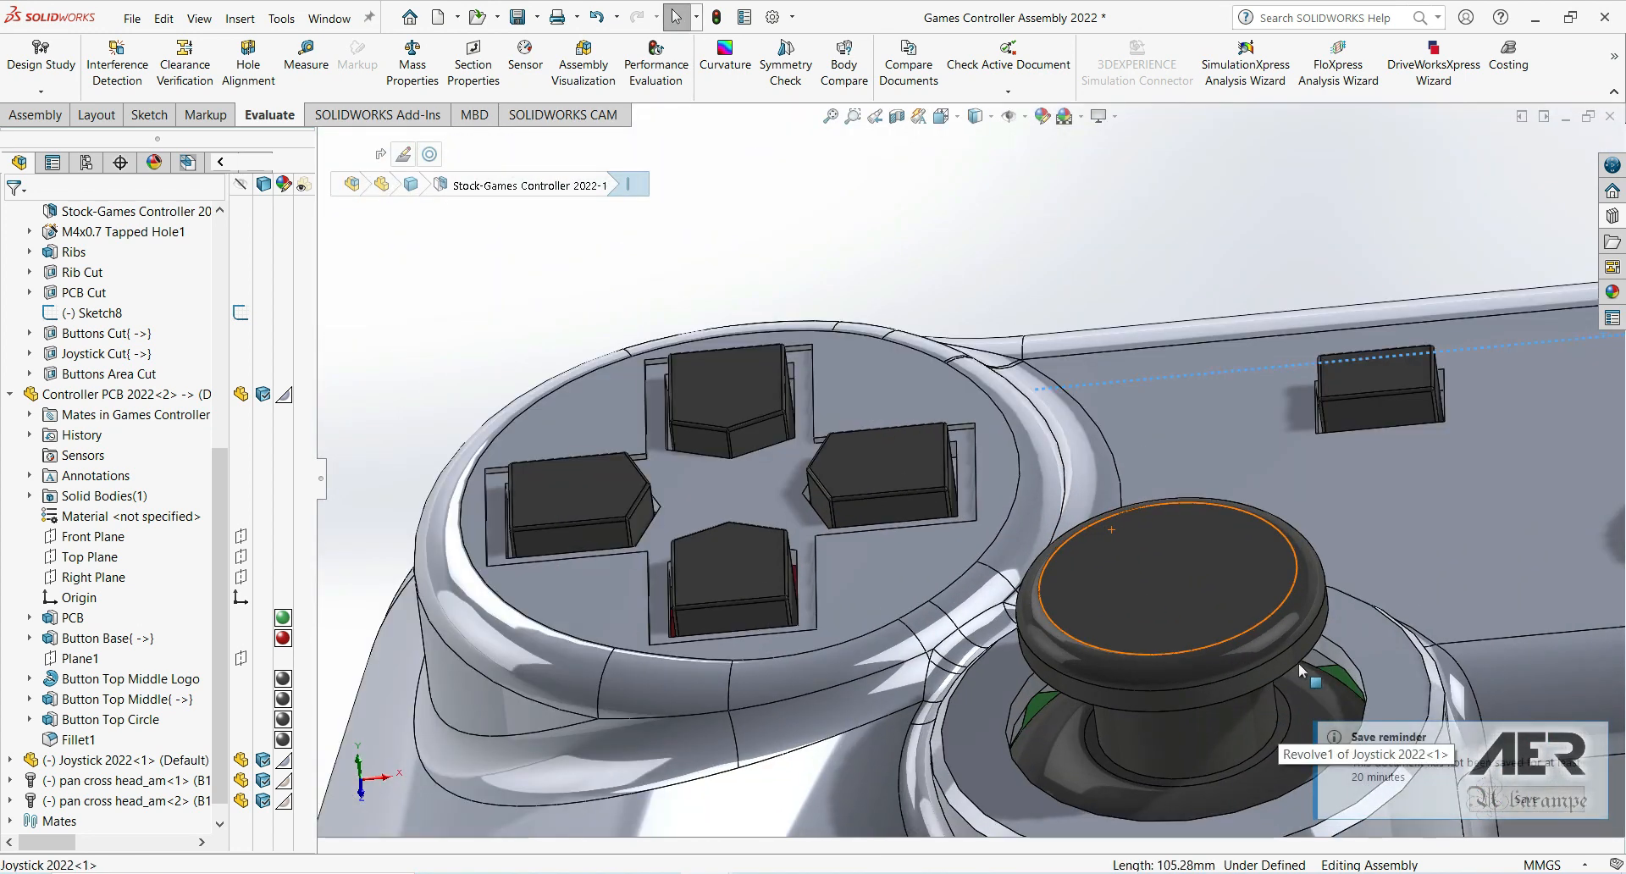
Step: Examine the fit and gaps around the four round action buttons in the top shell
{"action": "scroll", "coordinate": [1120, 682], "scroll_direction": "up", "scroll_amount": 6}
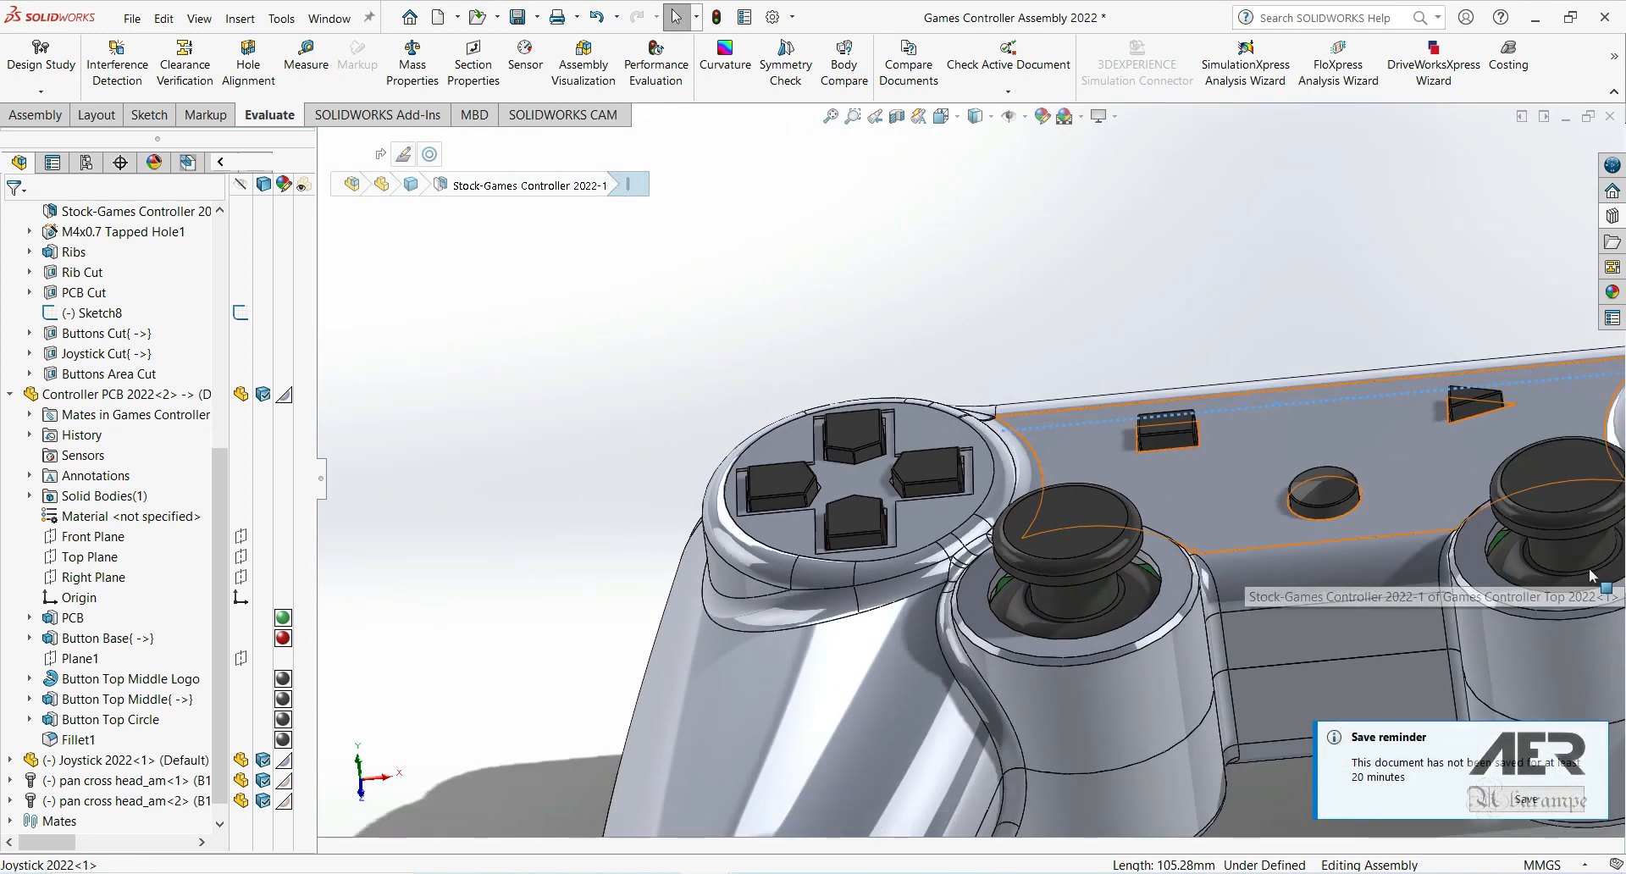
{"action": "scroll", "coordinate": [1577, 470], "scroll_direction": "down", "scroll_amount": 6}
{"action": "scroll", "coordinate": [993, 447], "scroll_direction": "up", "scroll_amount": 1}
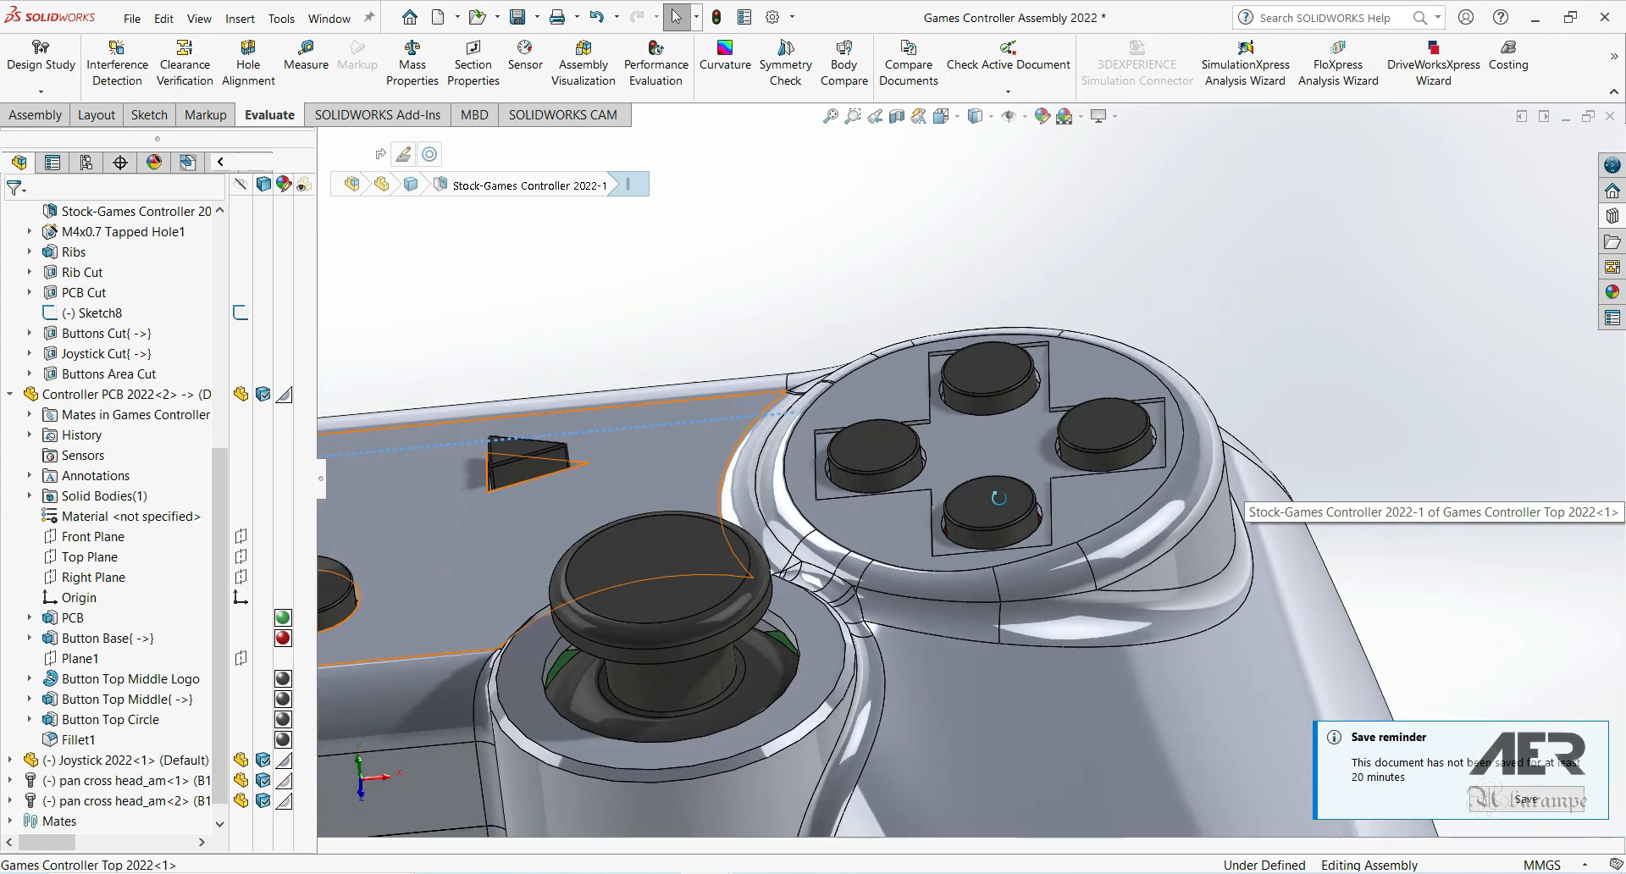
{"action": "middle_click_drag", "start_coordinate": [1002, 491], "coordinate": [985, 632]}
{"action": "scroll", "coordinate": [985, 632], "scroll_direction": "down", "scroll_amount": 5}
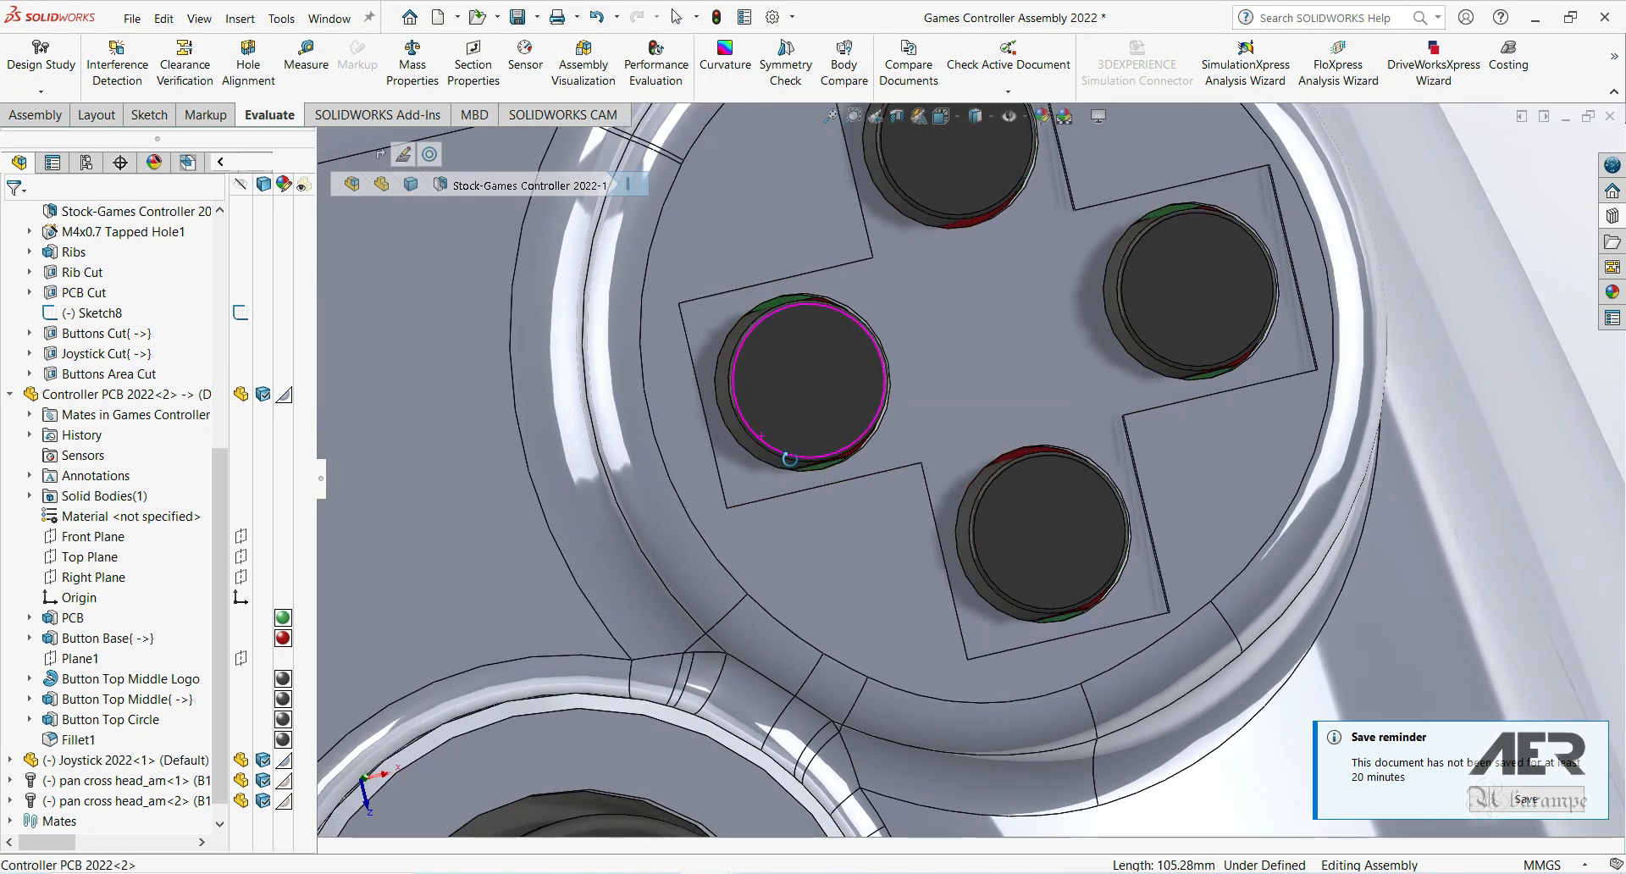
{"action": "scroll", "coordinate": [767, 452], "scroll_direction": "up", "scroll_amount": 4}
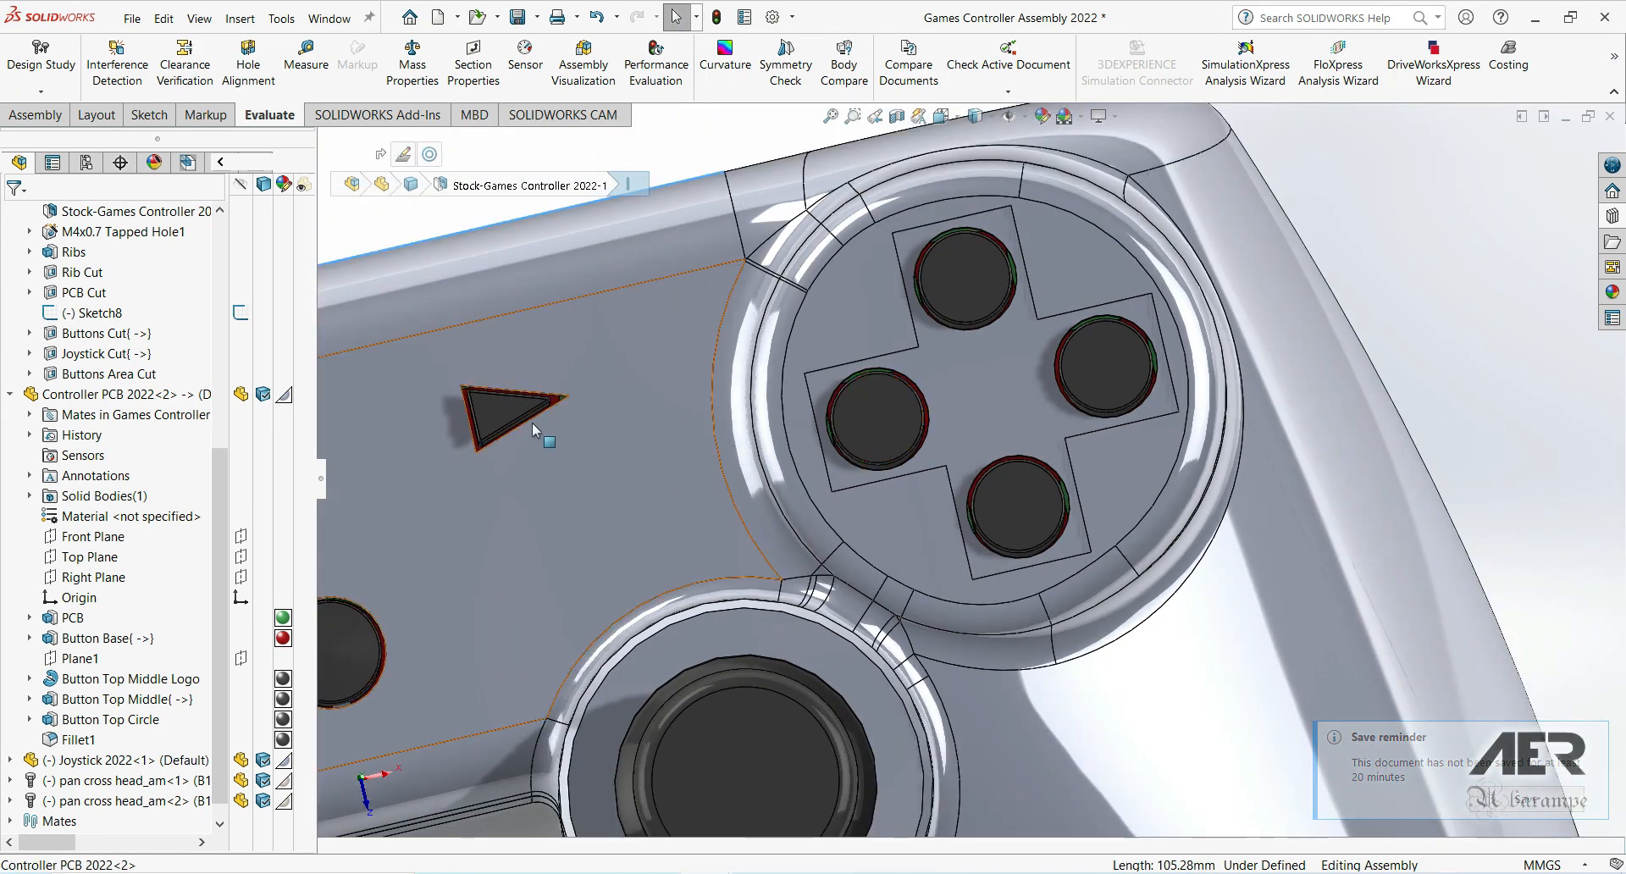
Step: Examine the gaps around the rectangular, triangular and round logo buttons in the top shell's middle area
{"action": "scroll", "coordinate": [533, 421], "scroll_direction": "down", "scroll_amount": 3}
{"action": "scroll", "coordinate": [530, 422], "scroll_direction": "up", "scroll_amount": 3}
{"action": "scroll", "coordinate": [545, 563], "scroll_direction": "down", "scroll_amount": 2}
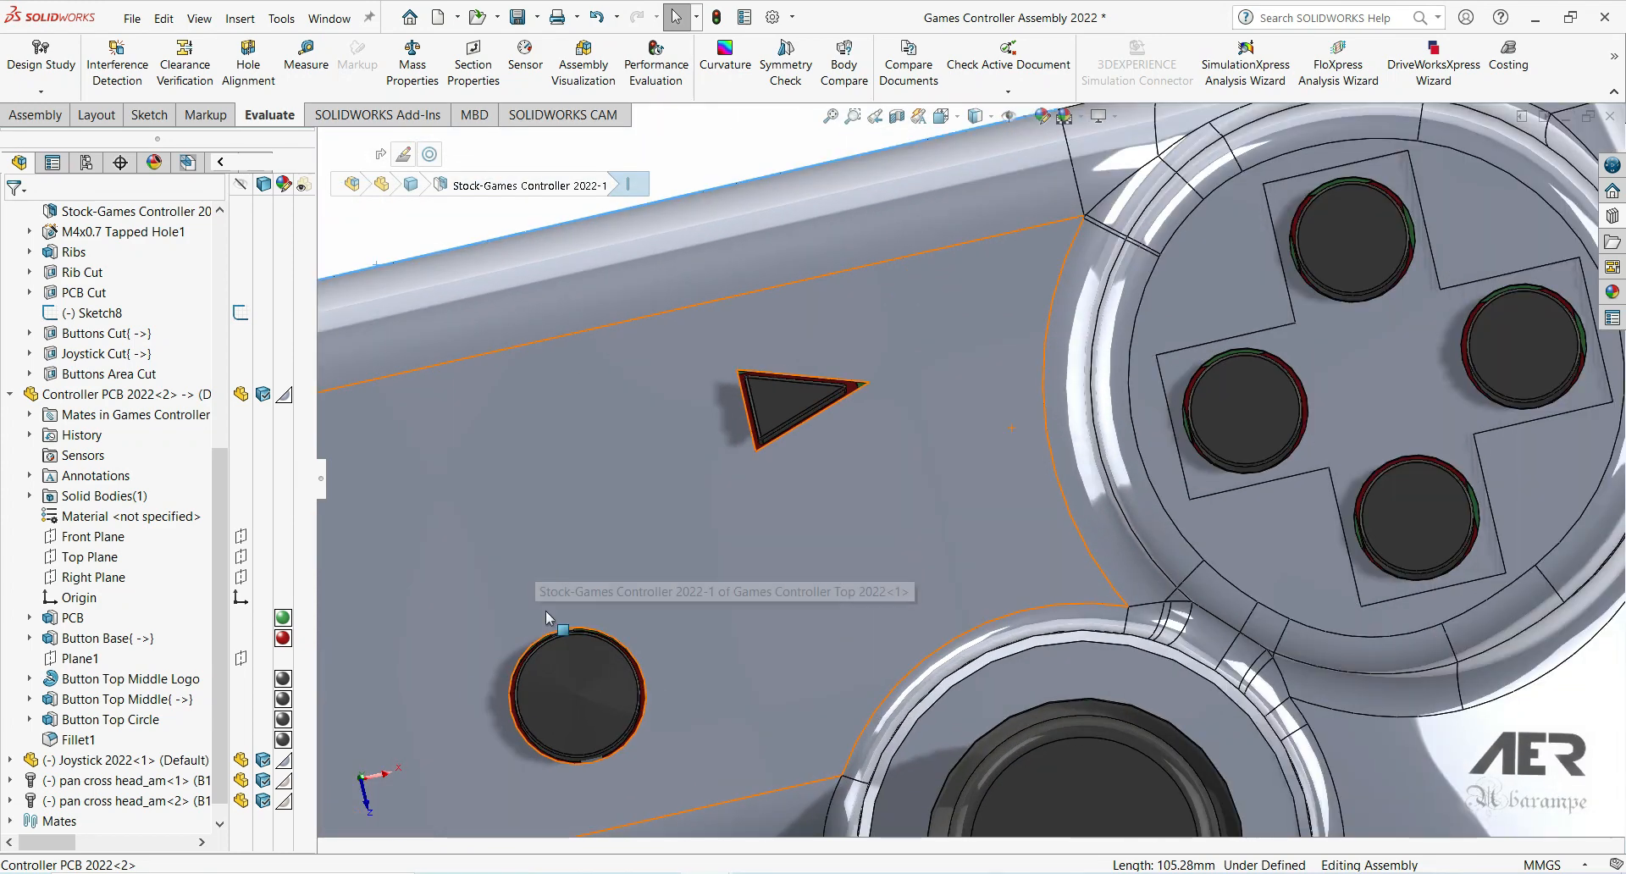
{"action": "scroll", "coordinate": [471, 627], "scroll_direction": "up", "scroll_amount": 3}
{"action": "scroll", "coordinate": [542, 601], "scroll_direction": "down", "scroll_amount": 5}
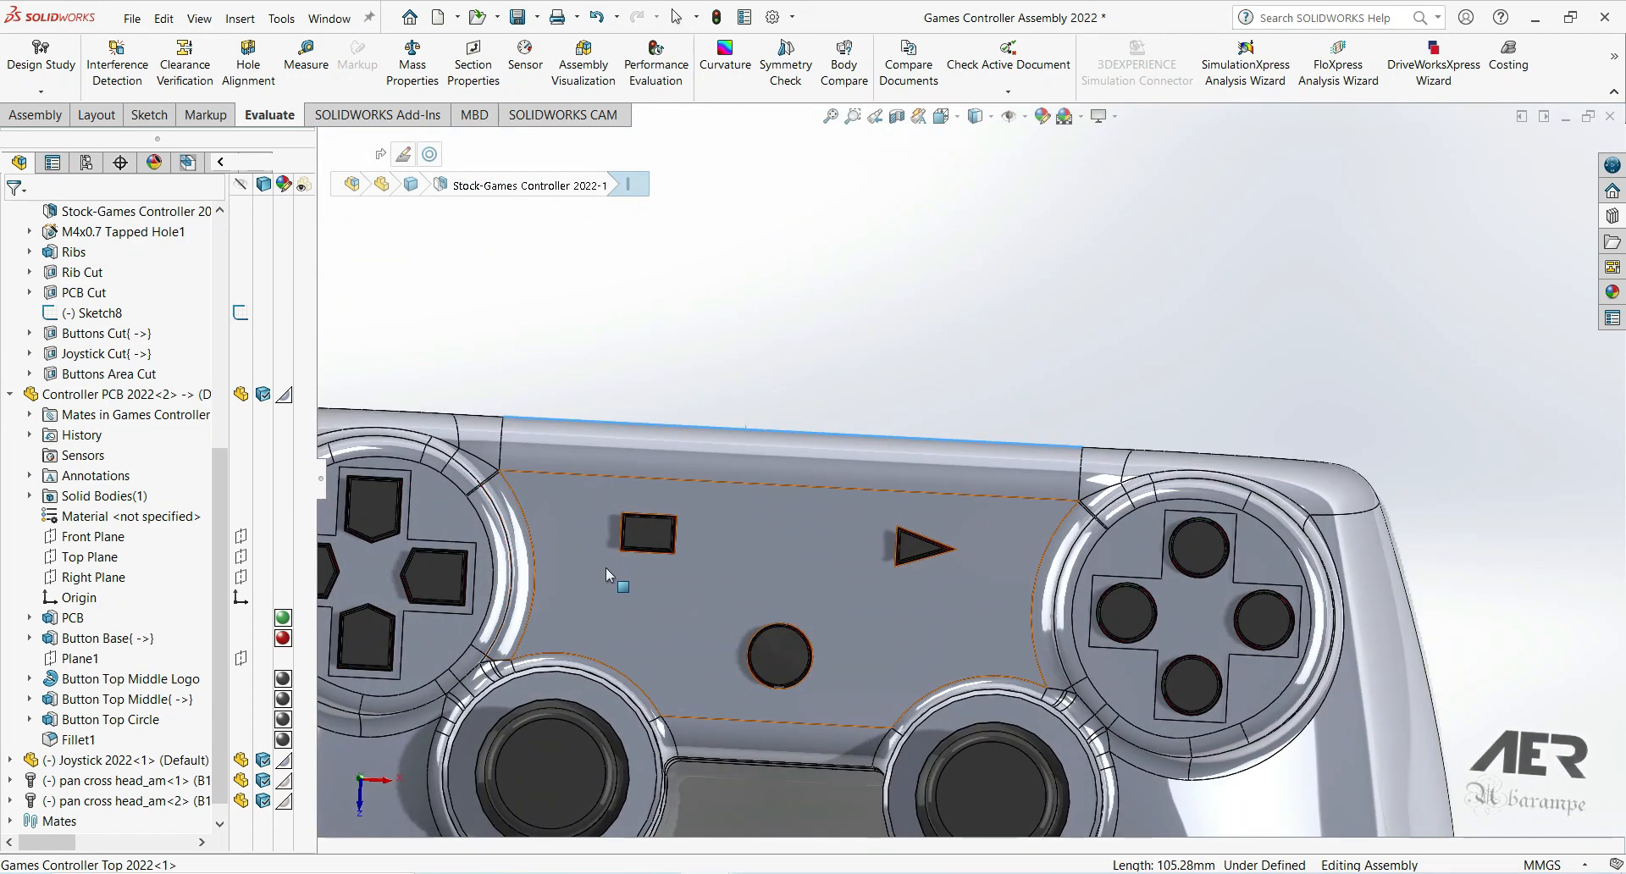
{"action": "scroll", "coordinate": [777, 547], "scroll_direction": "up", "scroll_amount": 4}
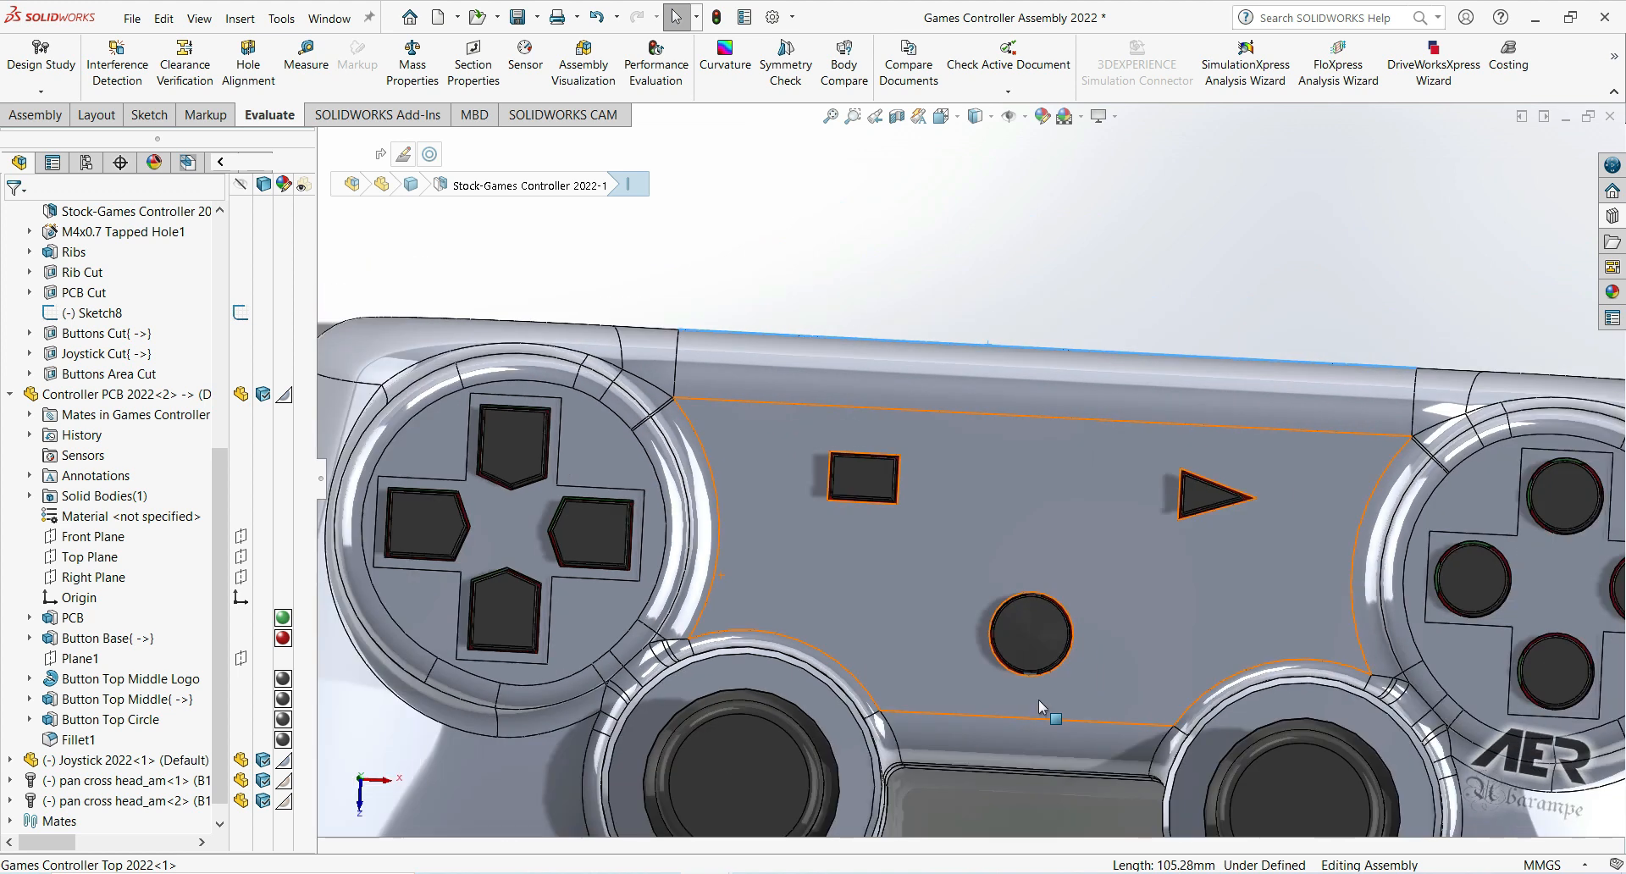
{"action": "scroll", "coordinate": [1028, 658], "scroll_direction": "down", "scroll_amount": 3}
{"action": "scroll", "coordinate": [1021, 576], "scroll_direction": "down", "scroll_amount": 2}
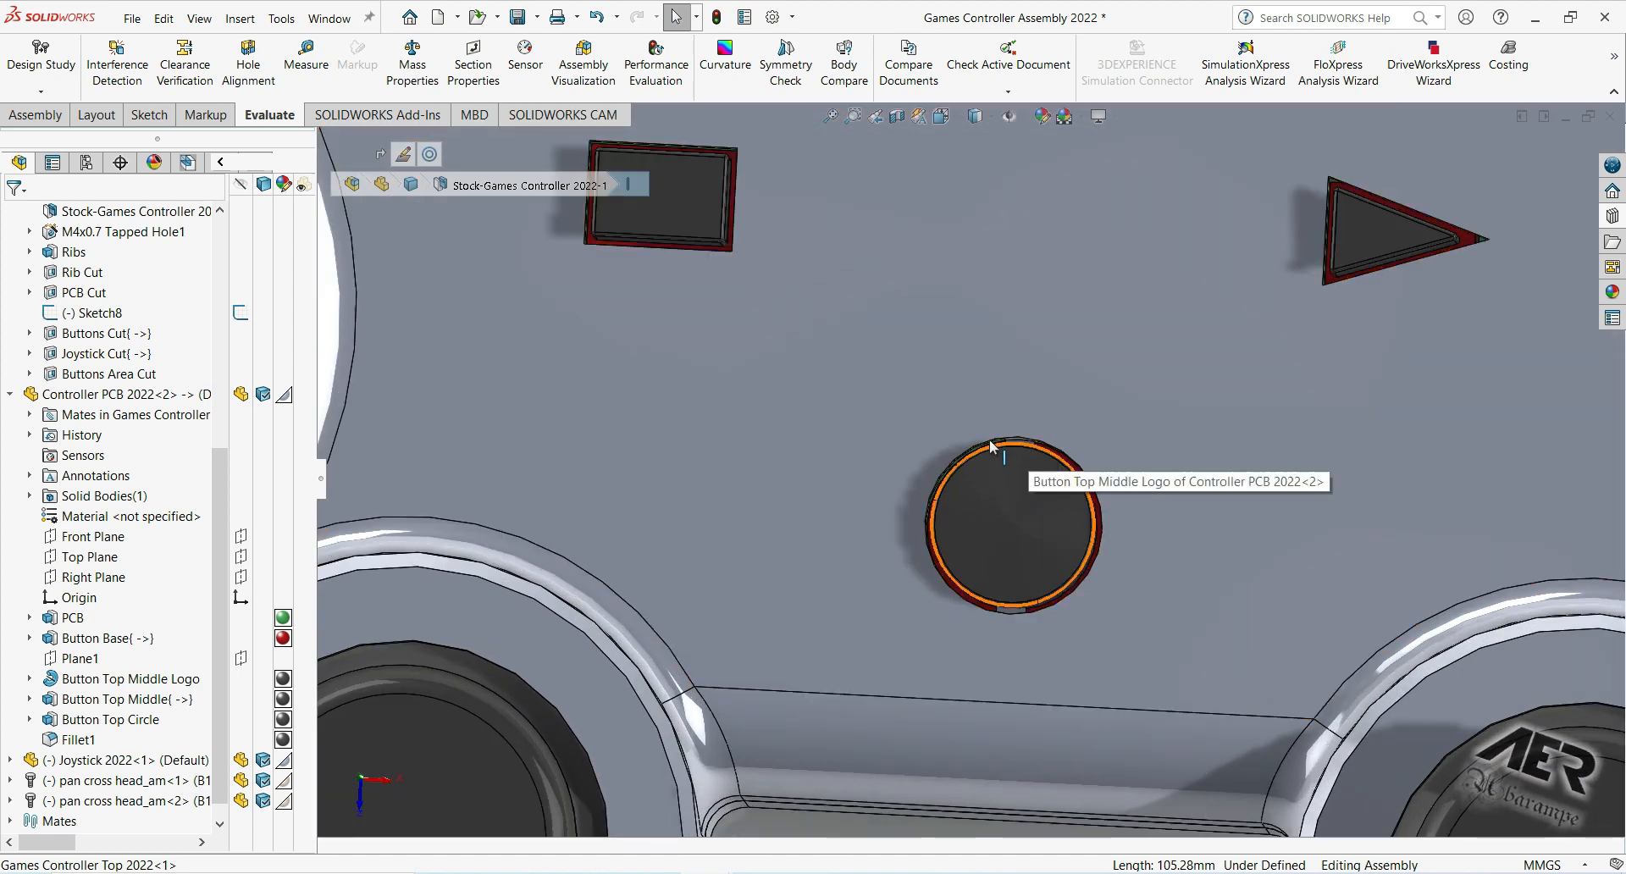
{"action": "scroll", "coordinate": [1008, 610], "scroll_direction": "down", "scroll_amount": 3}
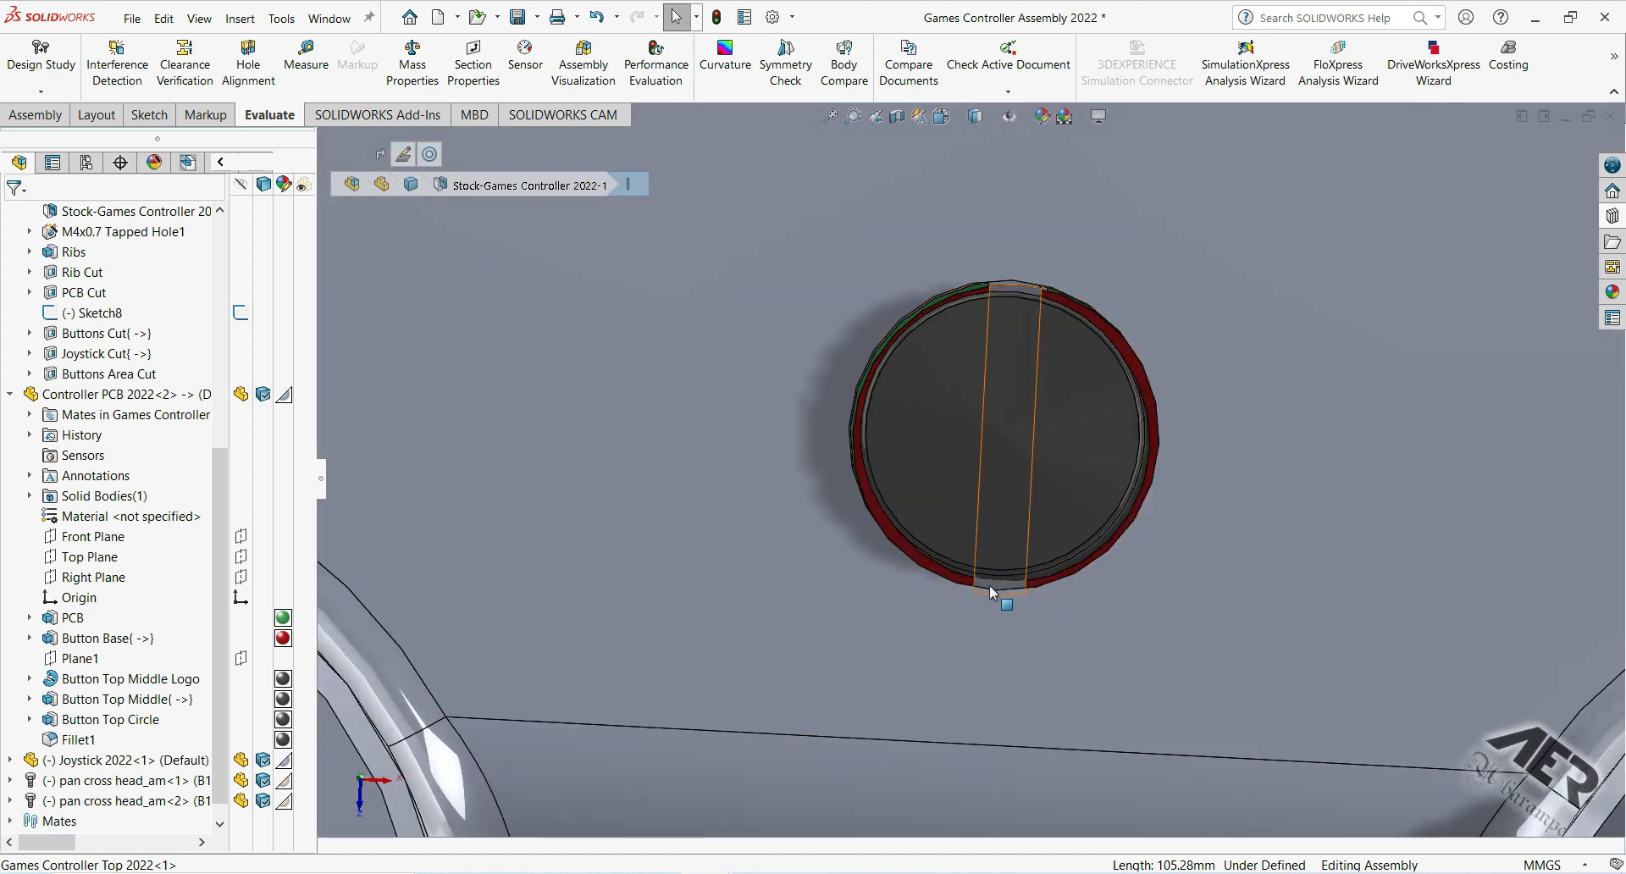
{"action": "scroll", "coordinate": [1008, 406], "scroll_direction": "up", "scroll_amount": 5}
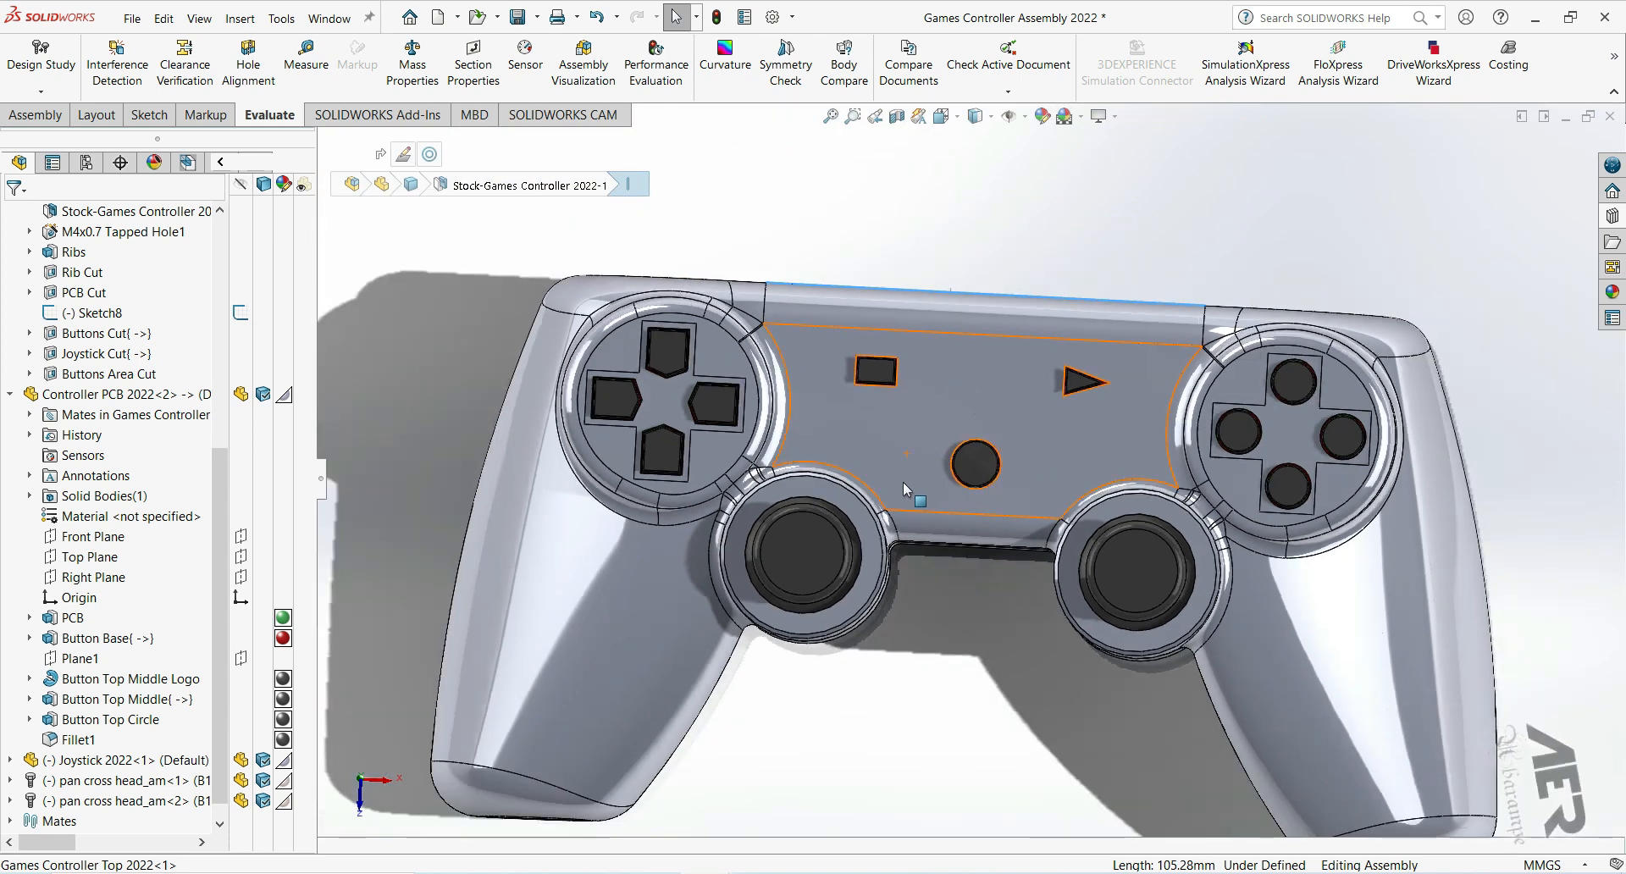
Step: Make the controller's top shell transparent and examine where the middle logo button meets the shell's central rib
{"action": "right_click", "coordinate": [925, 423]}
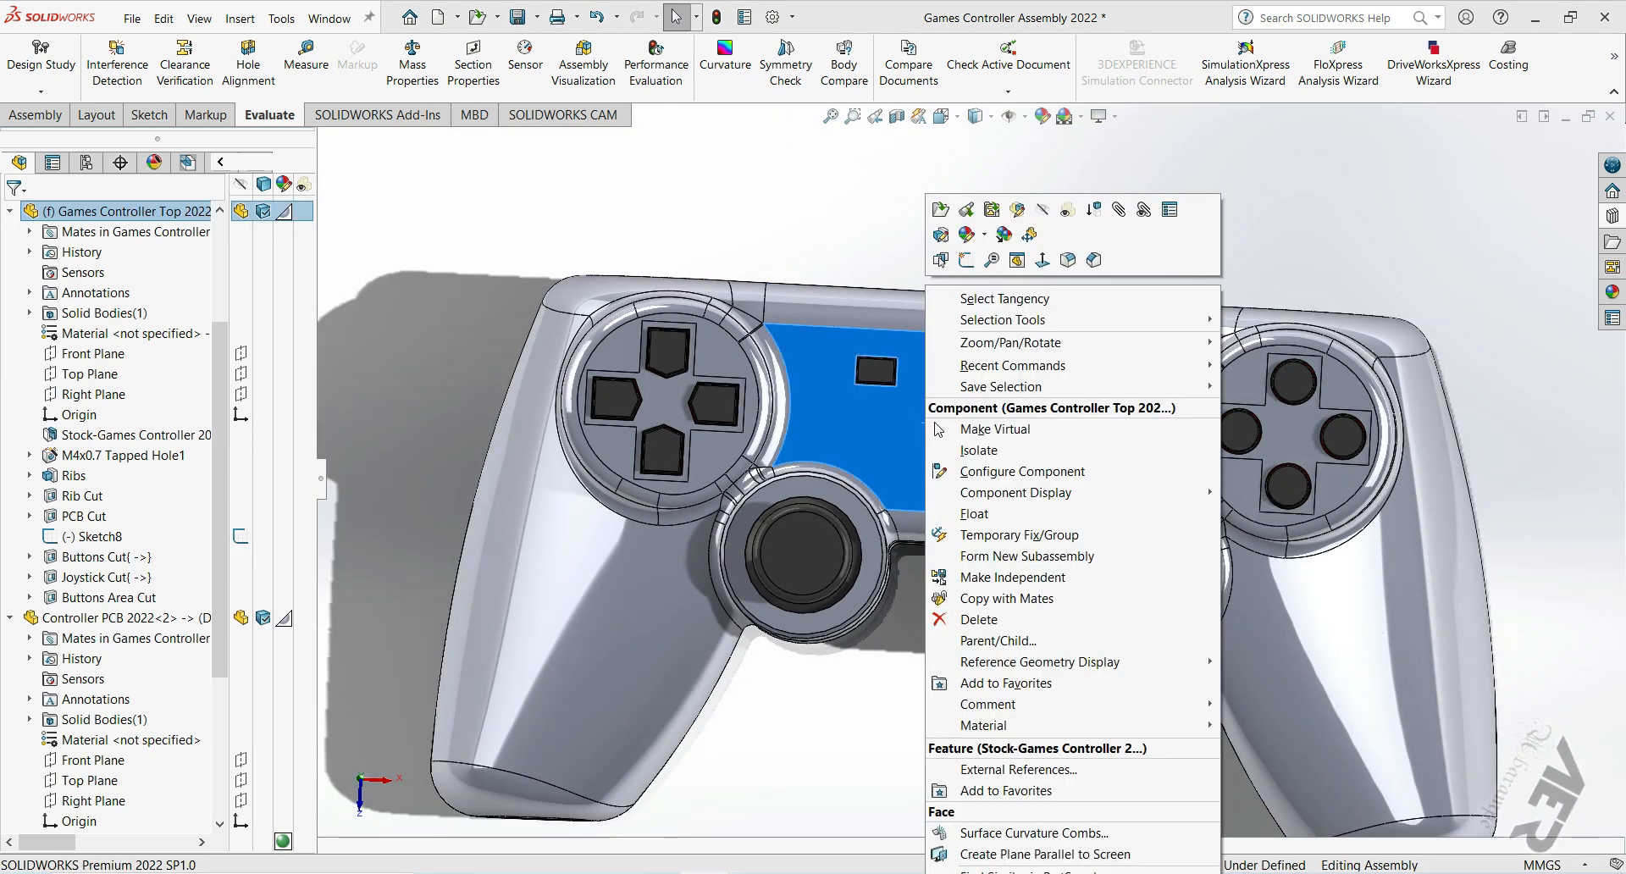
{"action": "left_click", "coordinate": [1068, 216]}
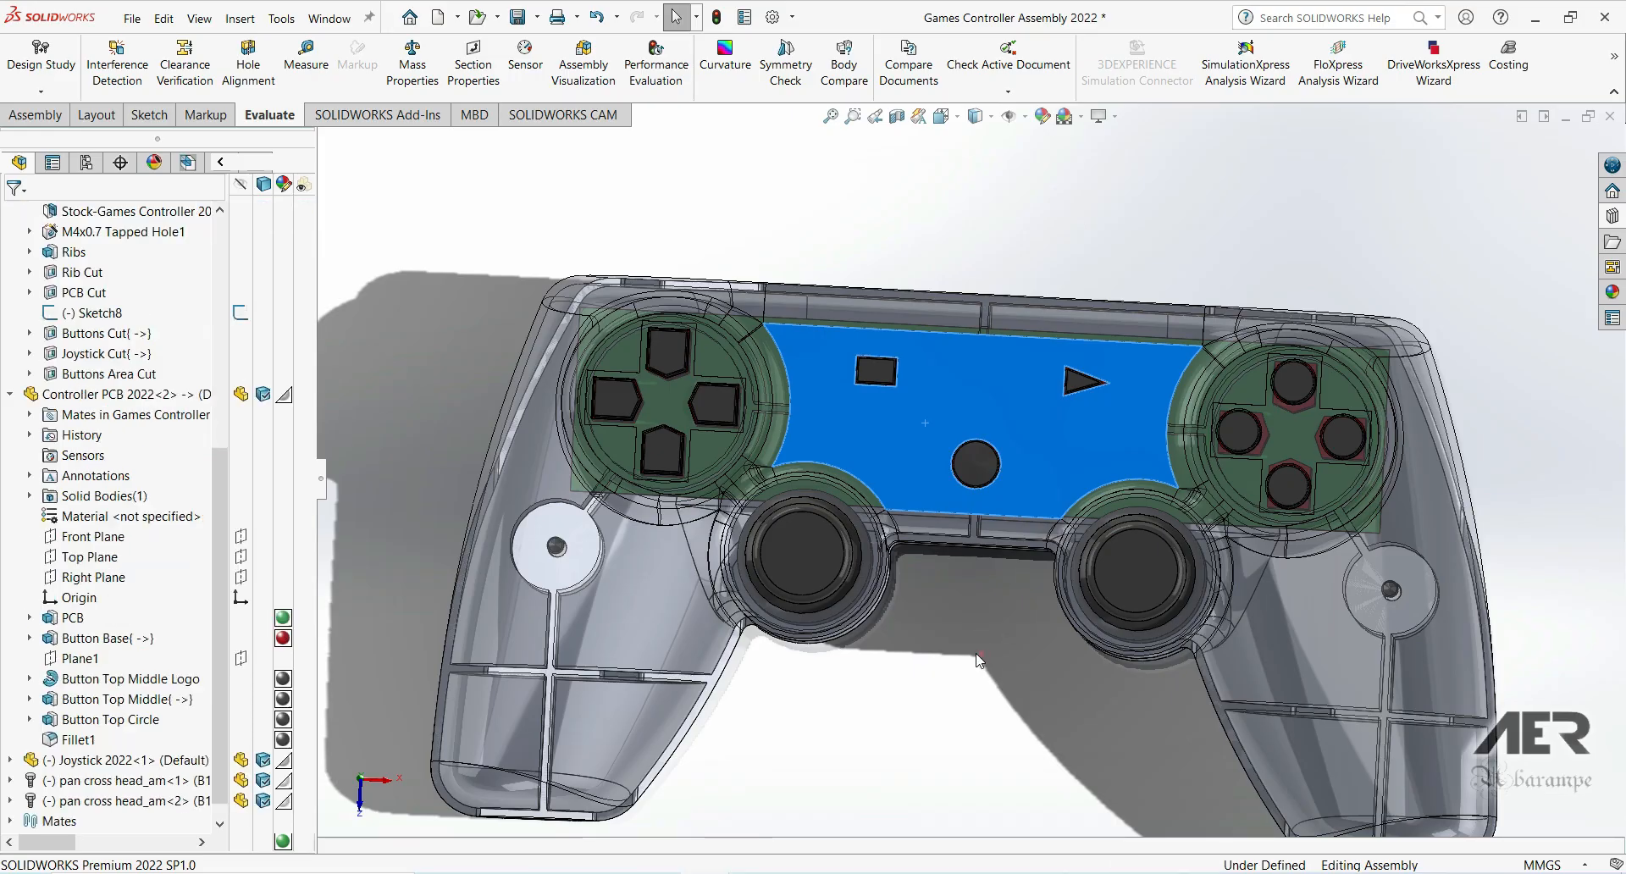
{"action": "middle_click_drag", "start_coordinate": [938, 527], "coordinate": [958, 394]}
{"action": "scroll", "coordinate": [986, 449], "scroll_direction": "down", "scroll_amount": 5}
{"action": "scroll", "coordinate": [986, 443], "scroll_direction": "down", "scroll_amount": 1}
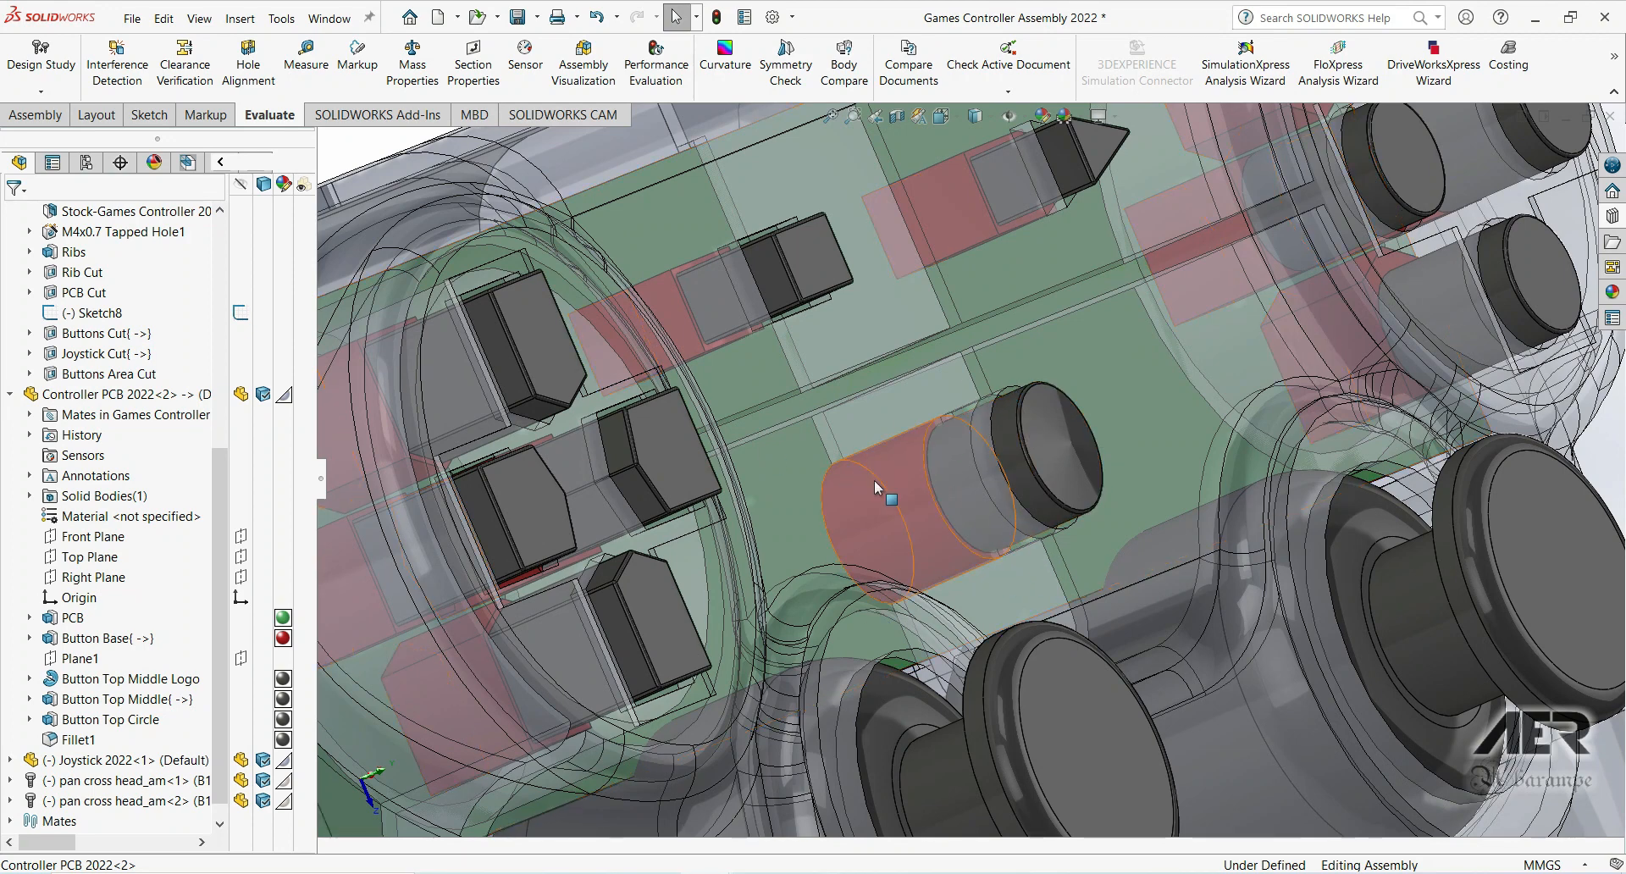
{"action": "scroll", "coordinate": [875, 479], "scroll_direction": "up", "scroll_amount": 2}
{"action": "middle_click_drag", "start_coordinate": [875, 478], "coordinate": [944, 541]}
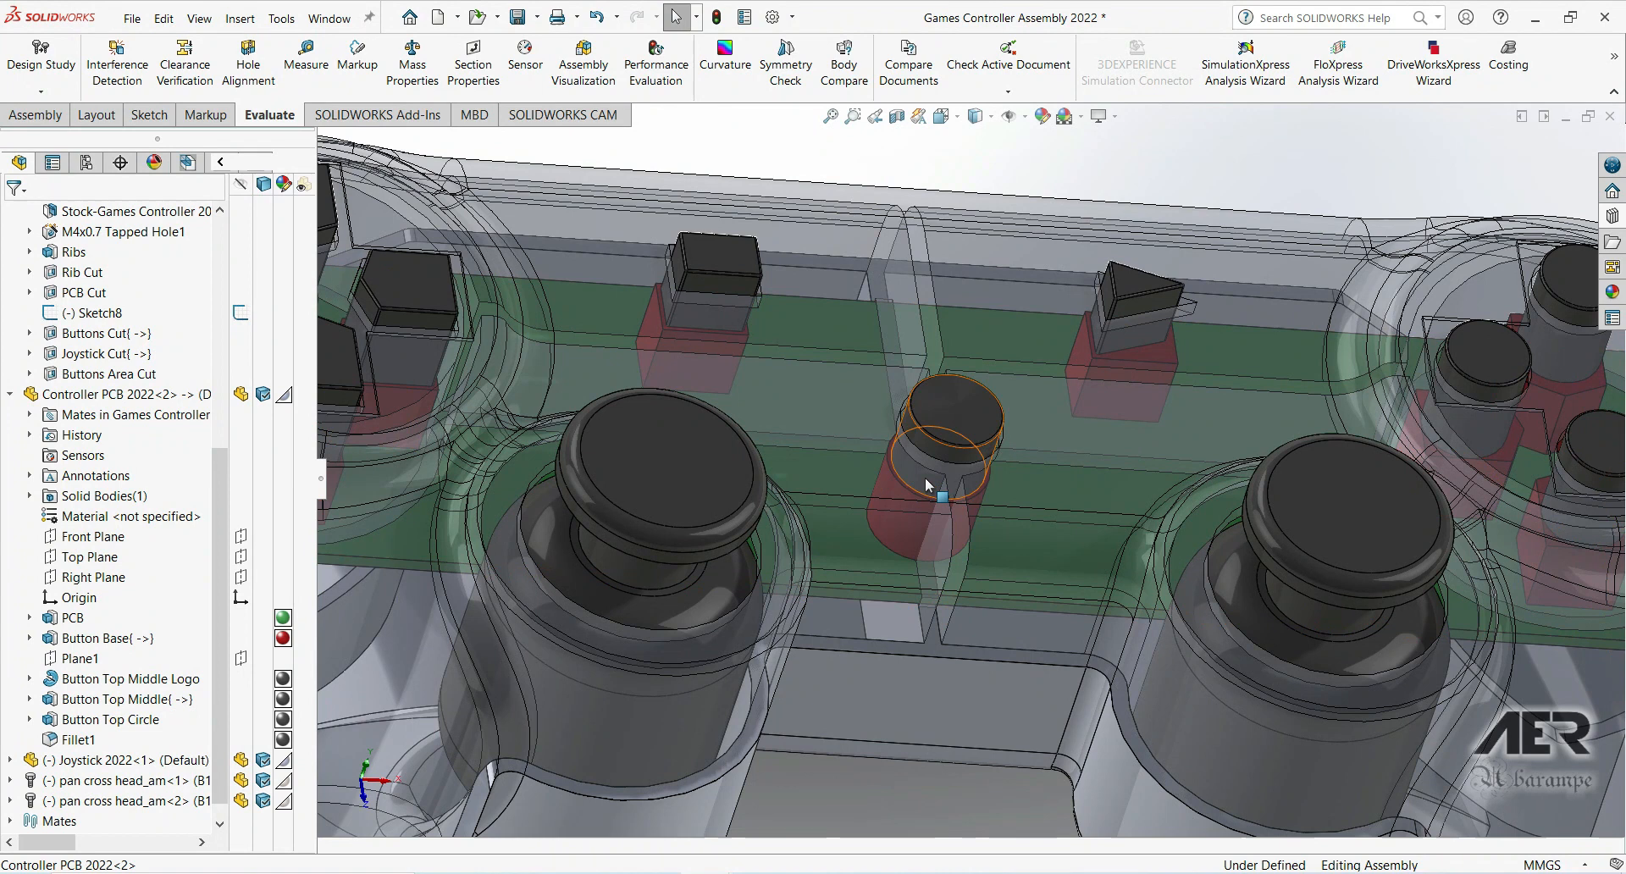
{"action": "scroll", "coordinate": [930, 461], "scroll_direction": "up", "scroll_amount": 4}
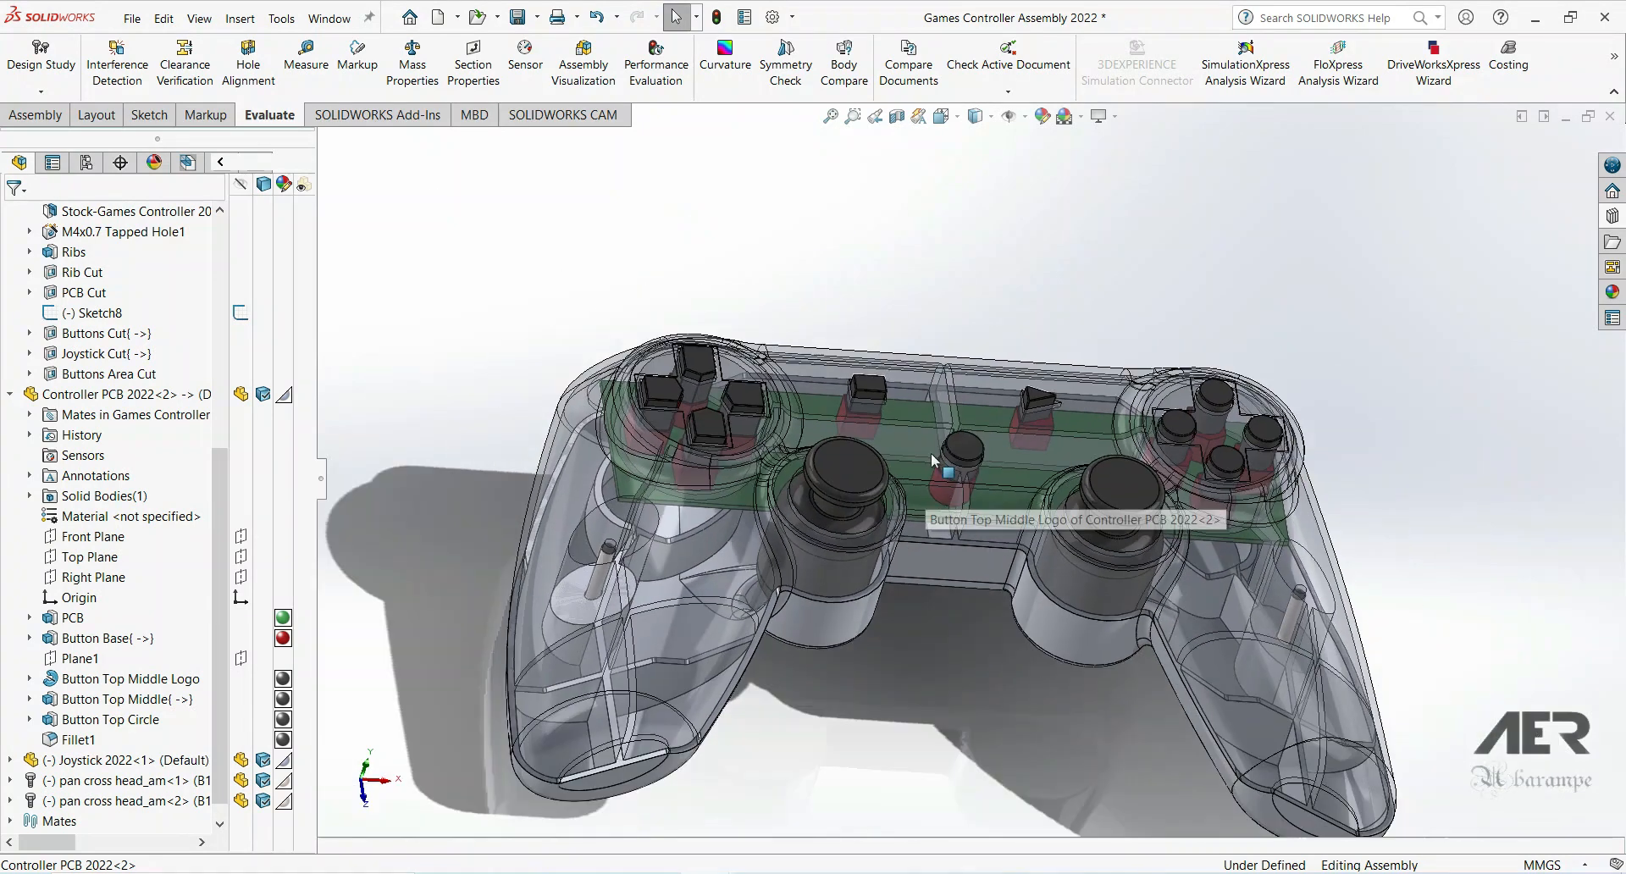
Step: Turn off the top shell's transparency and bring the whole controller back into view
{"action": "left_click", "coordinate": [961, 377]}
{"action": "left_click", "coordinate": [1132, 267]}
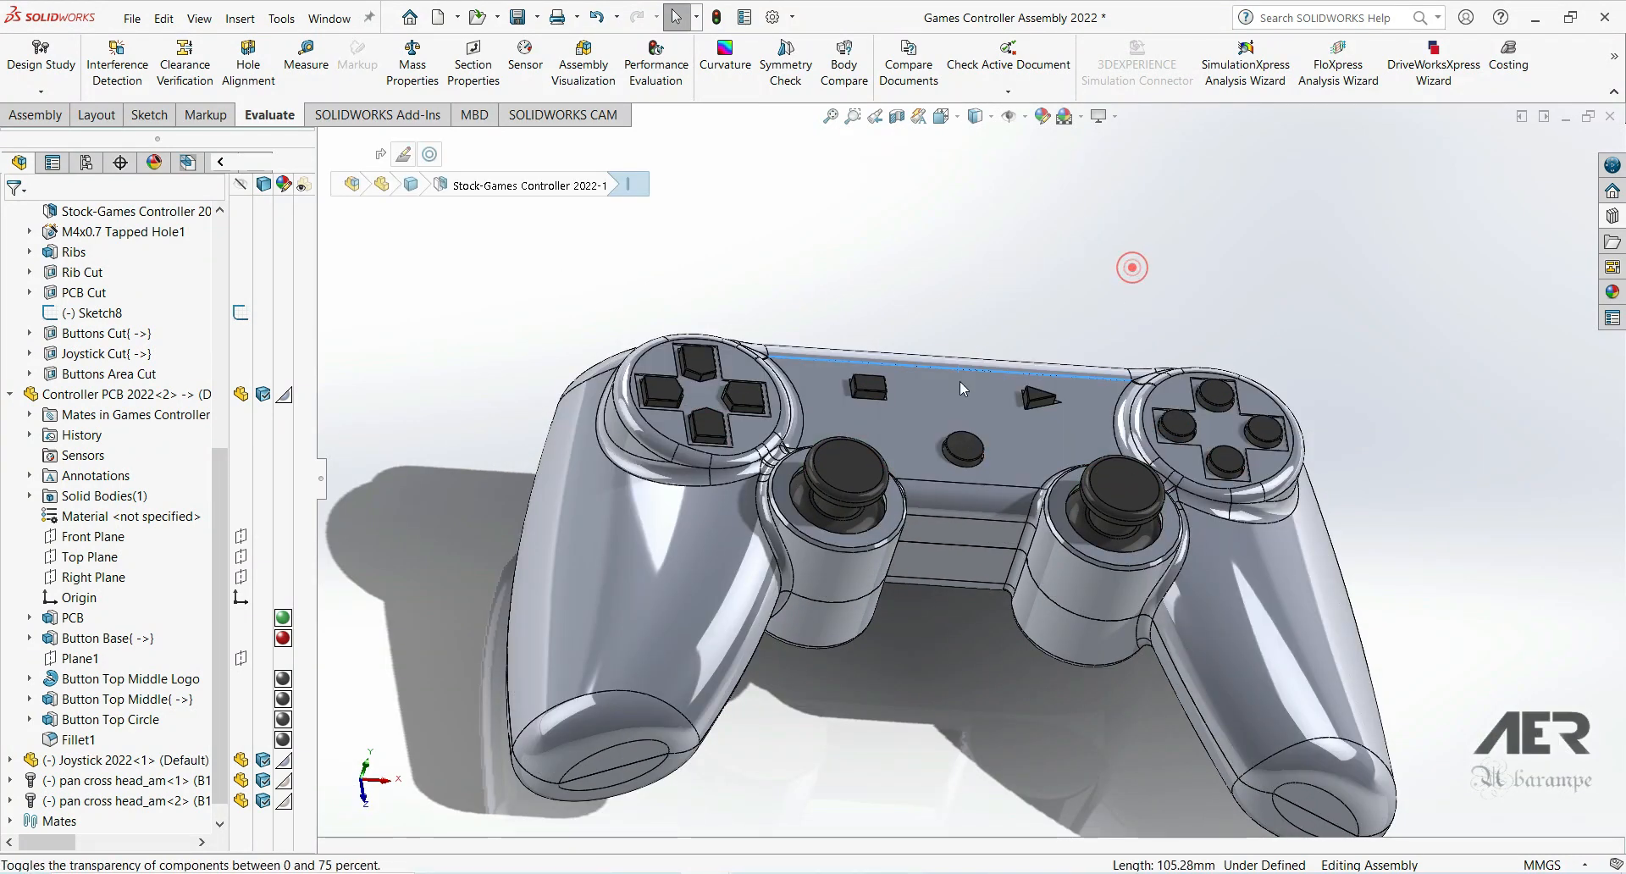
{"action": "scroll", "coordinate": [950, 464], "scroll_direction": "up", "scroll_amount": 2}
{"action": "mouse_move", "coordinate": [950, 464]}
{"action": "middle_mouse_down"}
{"action": "mouse_move", "coordinate": [942, 485]}
{"action": "mouse_move", "coordinate": [955, 471]}
{"action": "middle_mouse_up"}
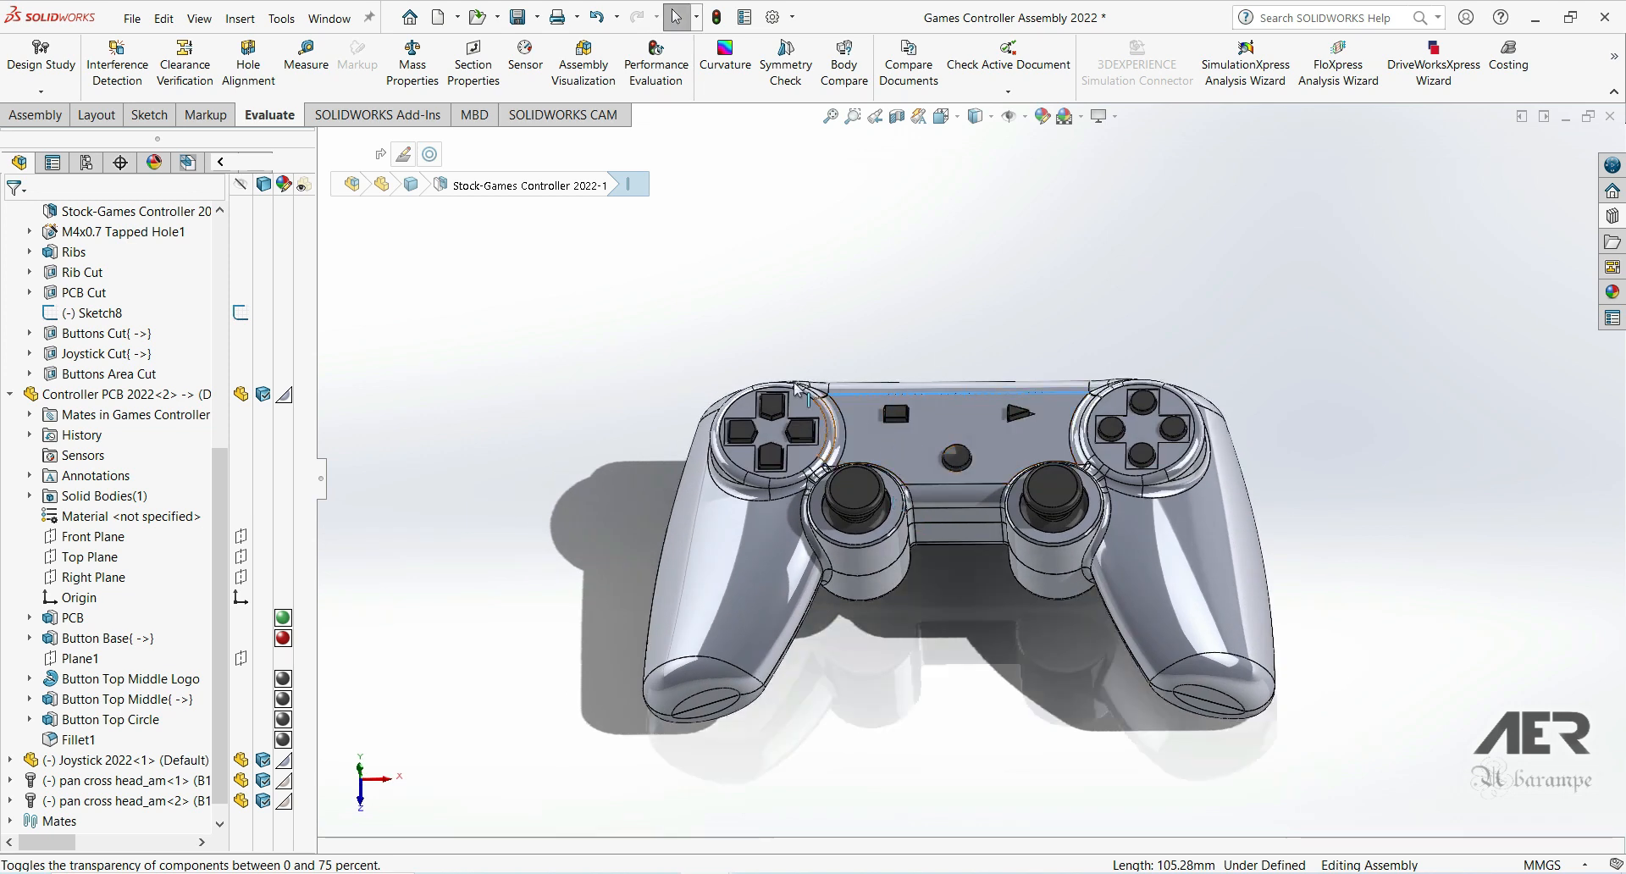
Step: Run Interference Detection on the whole assembly and inspect the first result, Interference1, at the middle logo button
{"action": "left_click", "coordinate": [633, 378]}
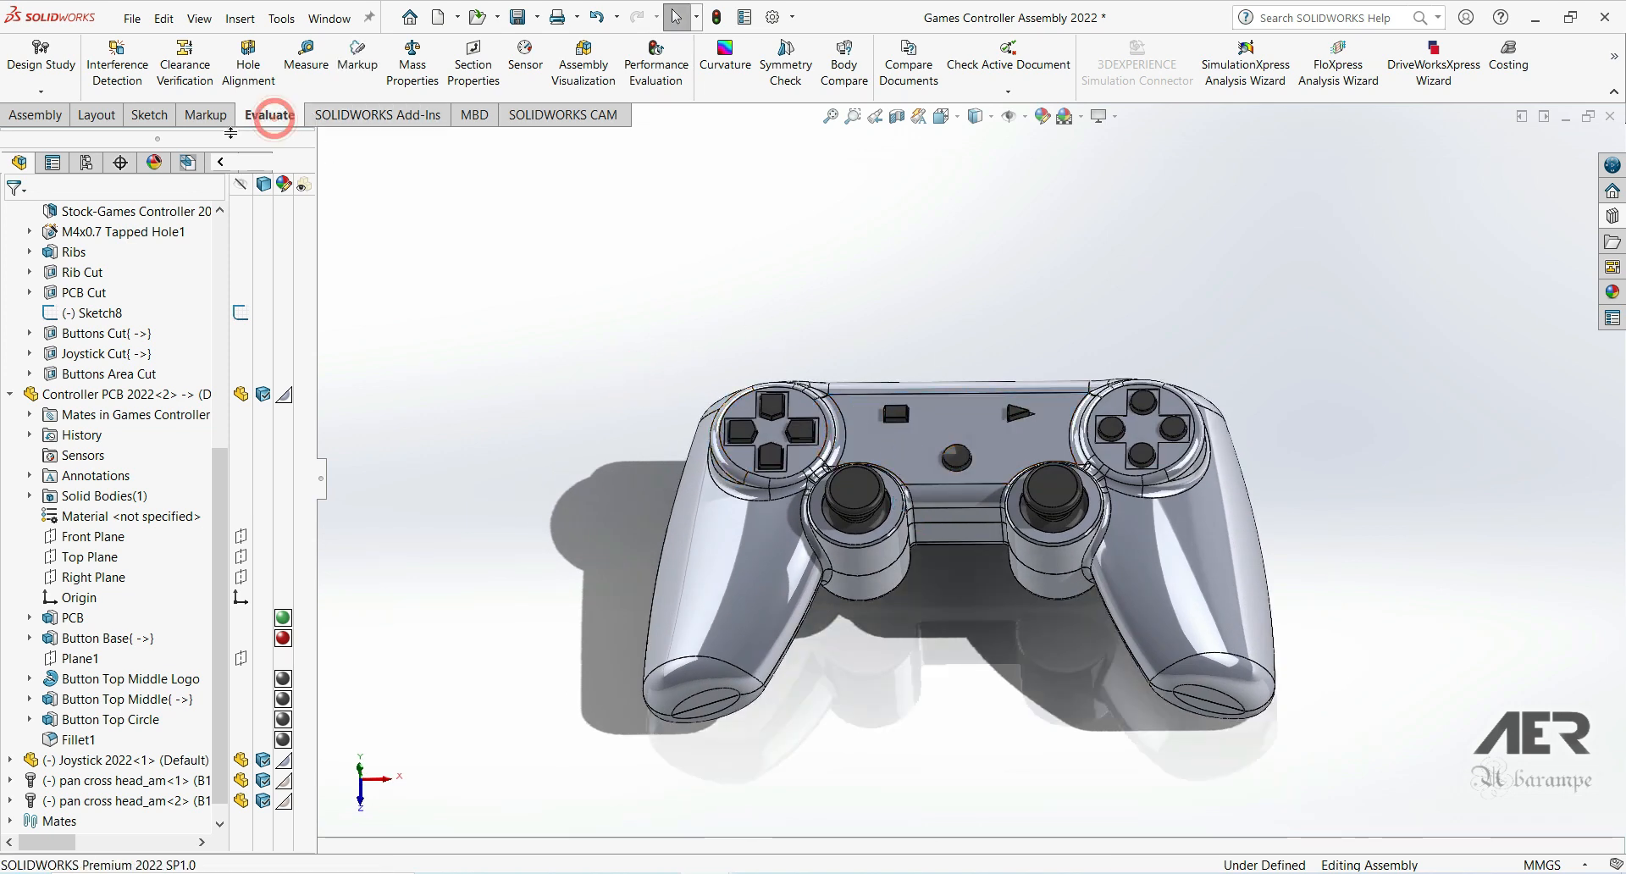
{"action": "left_click", "coordinate": [118, 66]}
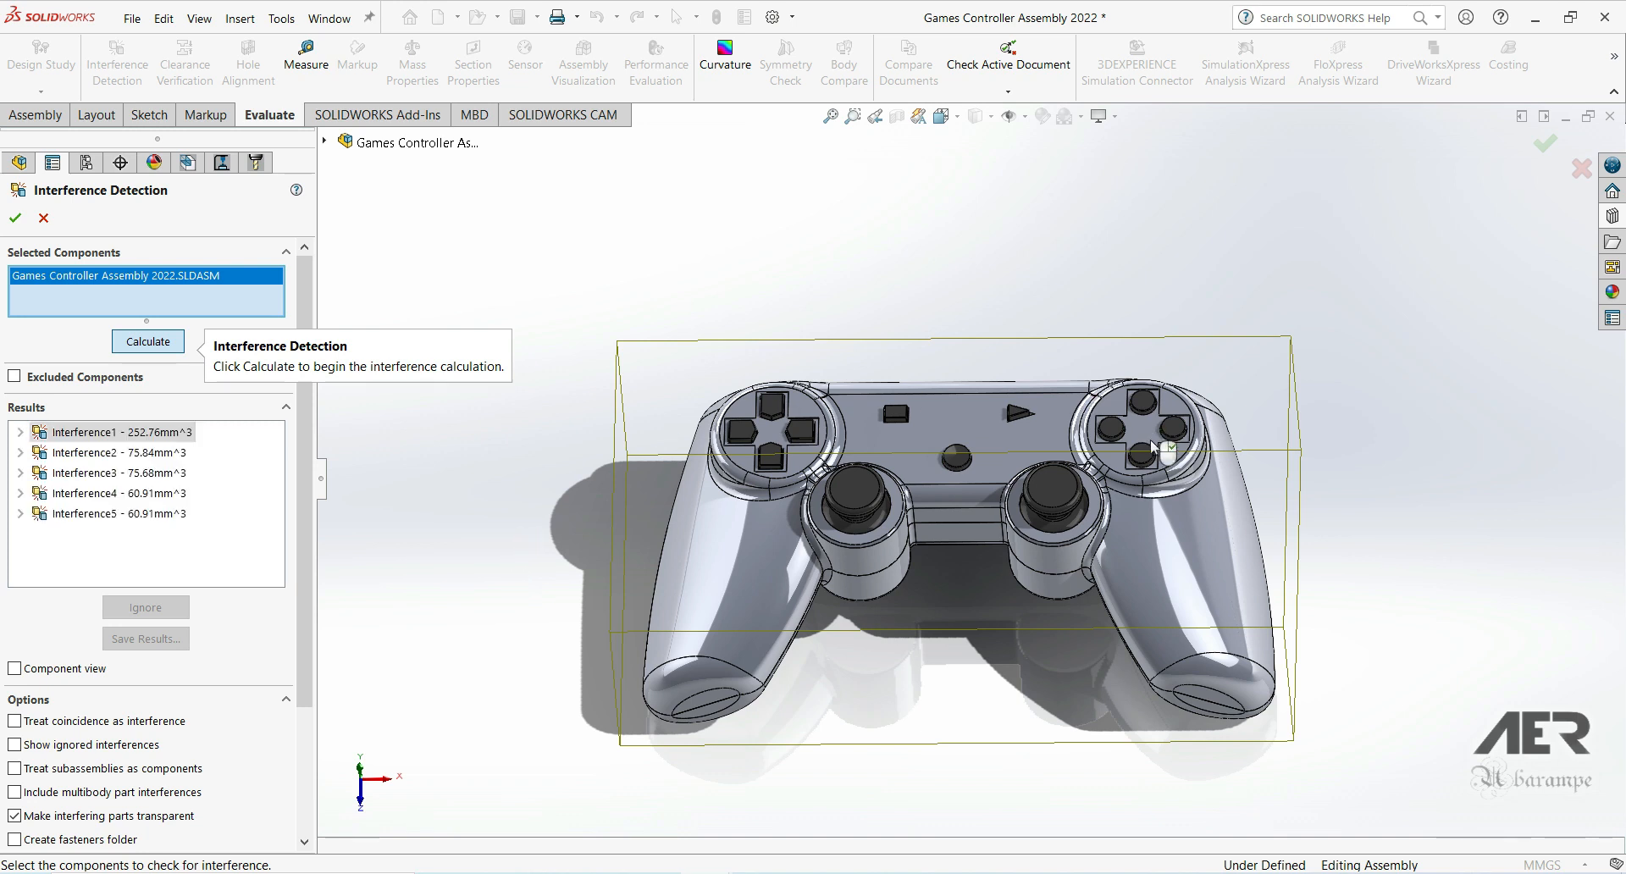
{"action": "scroll", "coordinate": [999, 477], "scroll_direction": "down", "scroll_amount": 5}
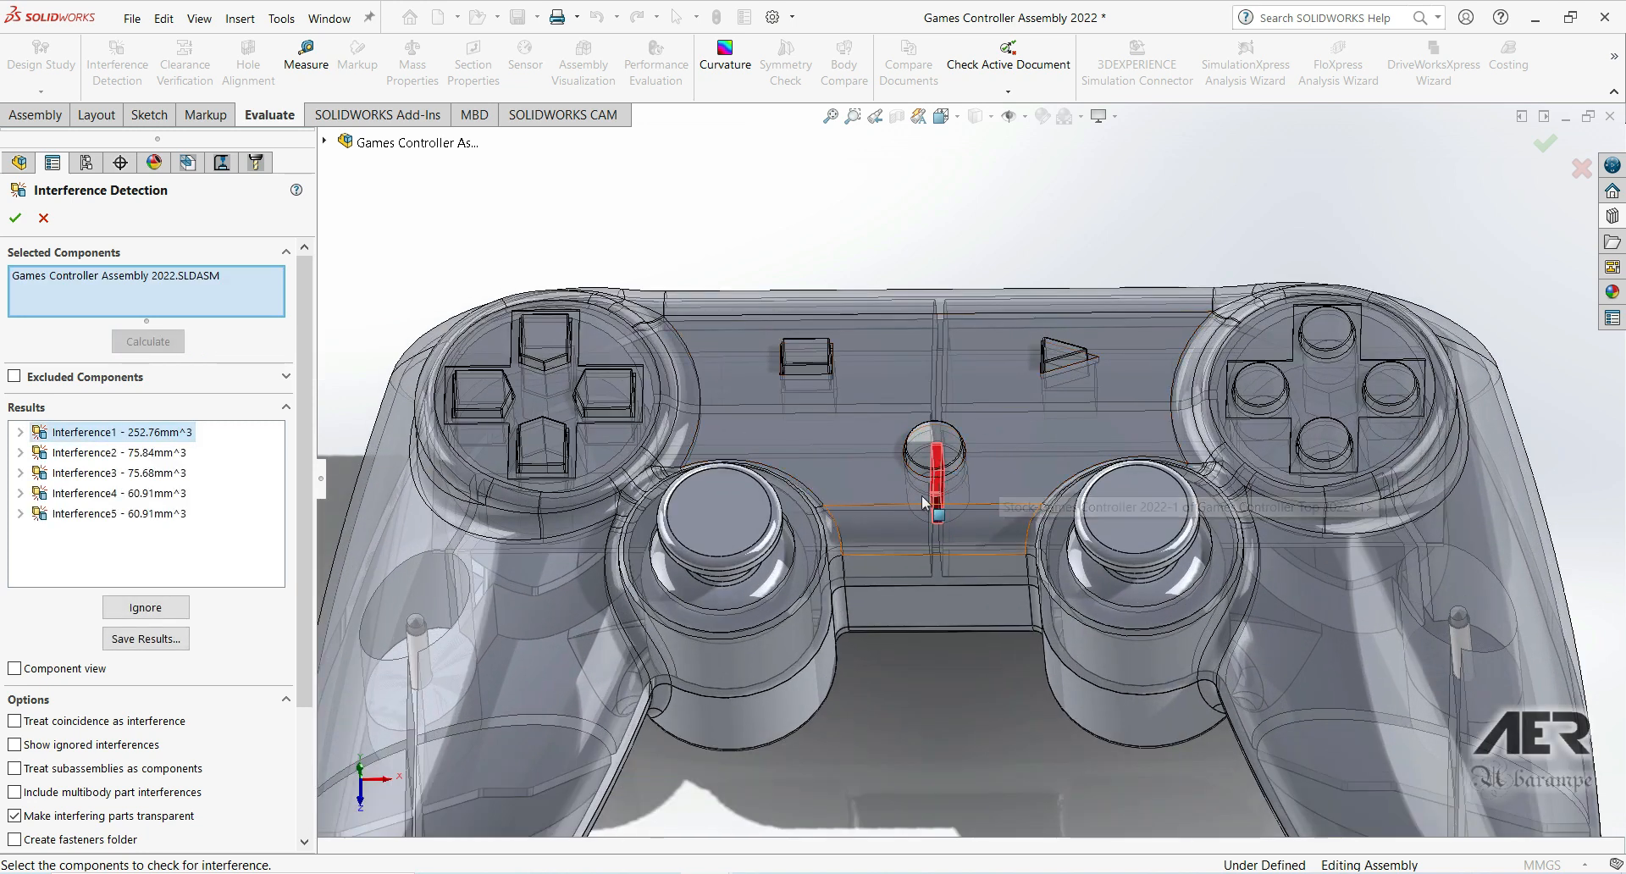
{"action": "middle_click_drag", "start_coordinate": [885, 484], "coordinate": [917, 498]}
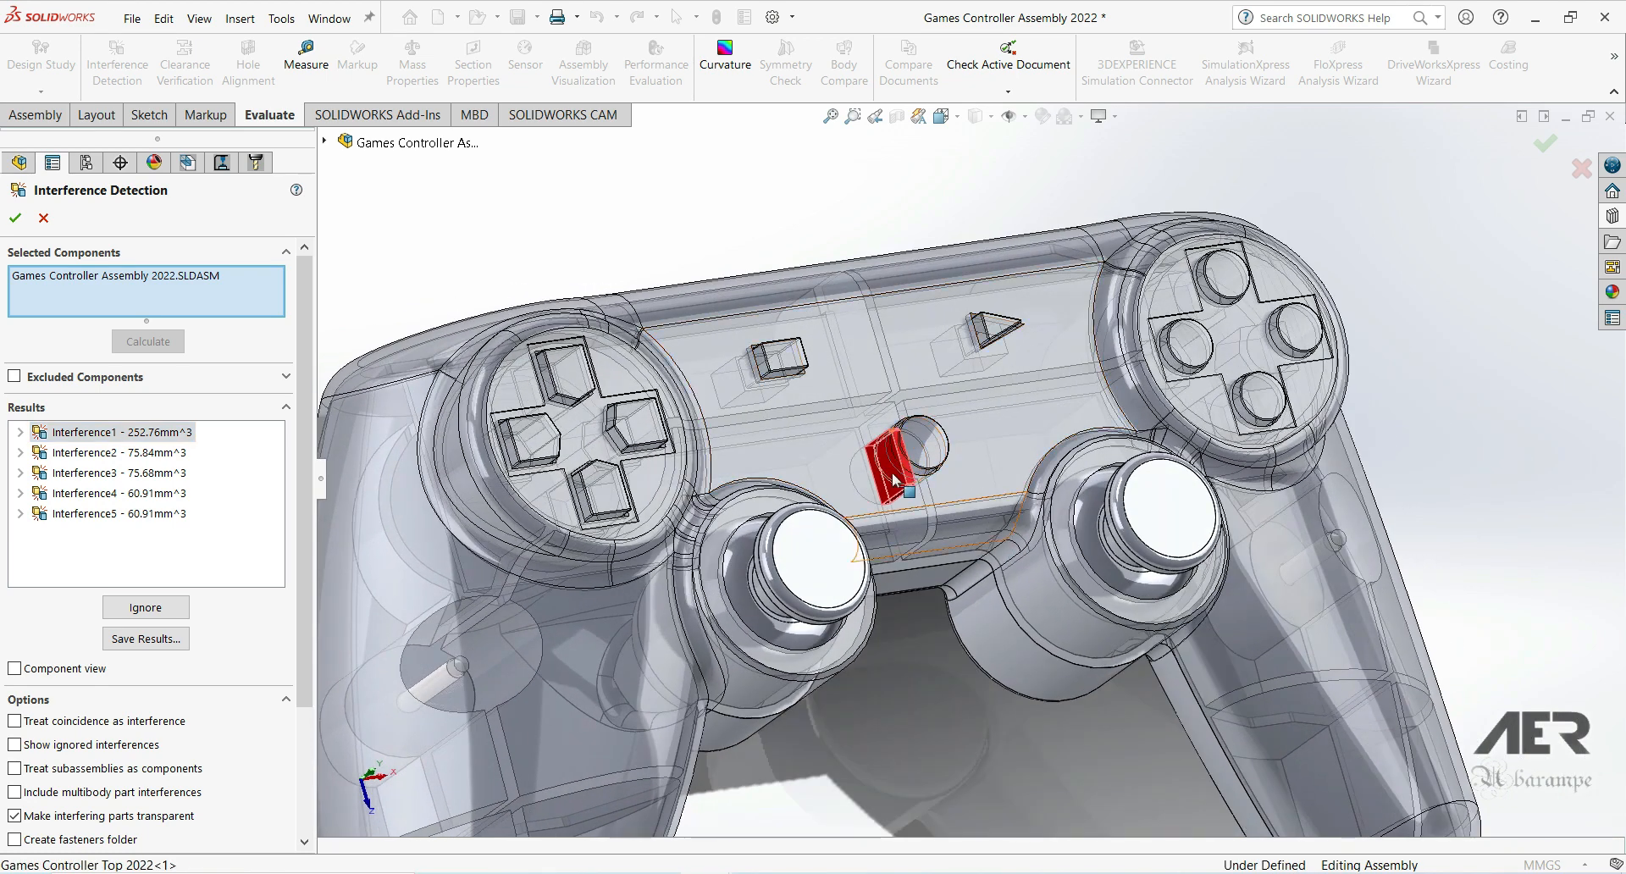
{"action": "scroll", "coordinate": [899, 498], "scroll_direction": "up", "scroll_amount": 2}
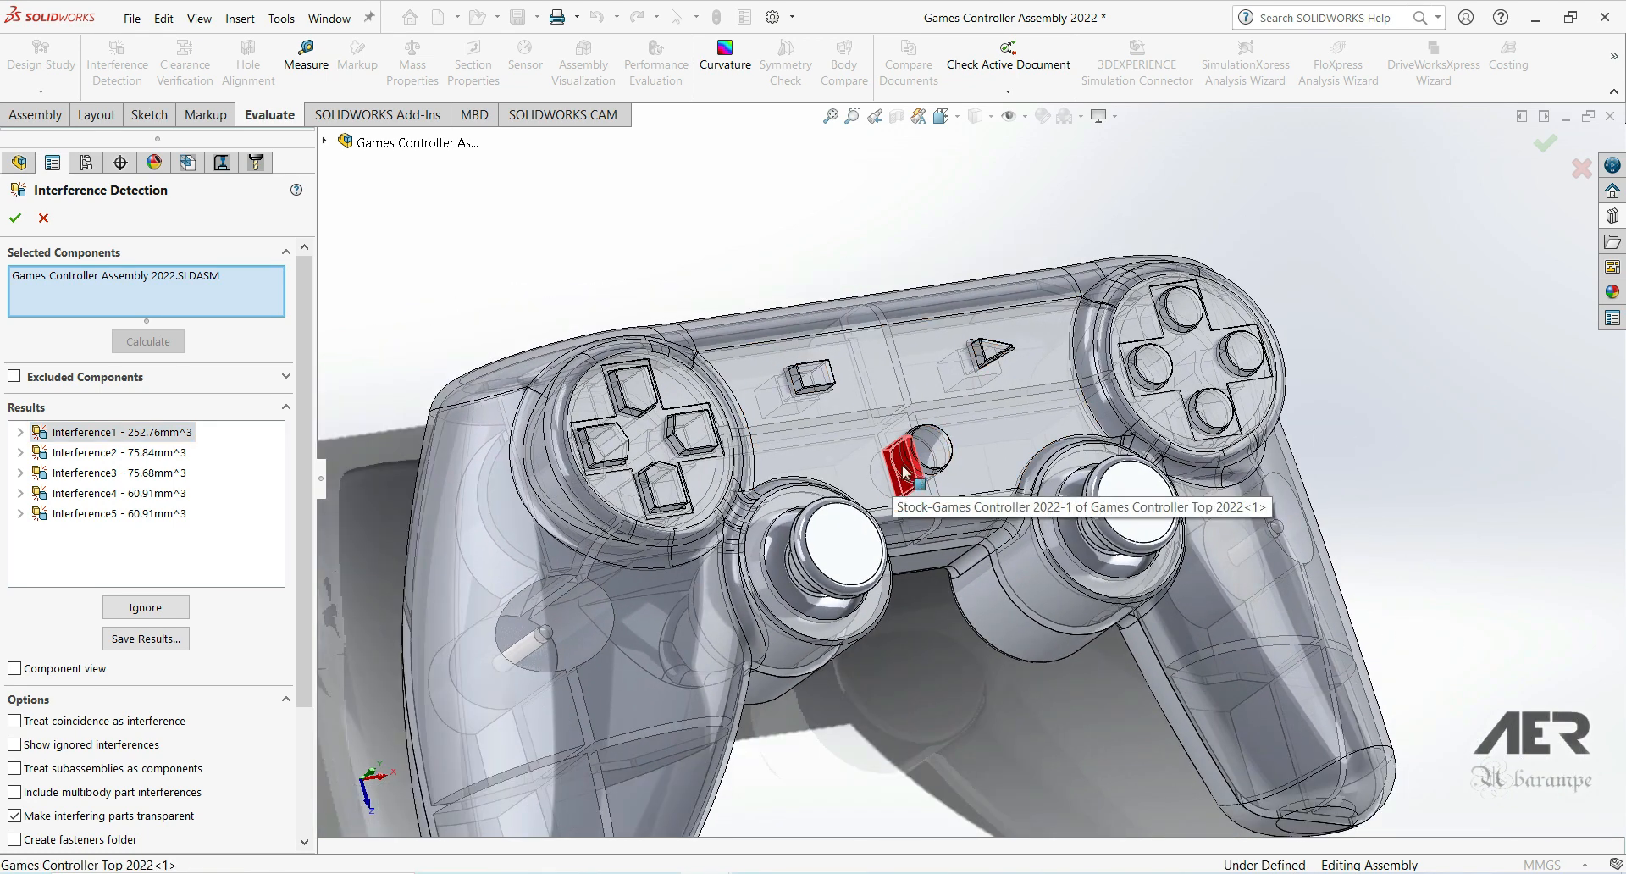
Step: Inspect Interference2 and Interference3 in turn at the screws in the two handles
{"action": "left_click", "coordinate": [128, 453]}
{"action": "scroll", "coordinate": [926, 627], "scroll_direction": "up", "scroll_amount": 2}
{"action": "middle_click_drag", "start_coordinate": [847, 627], "coordinate": [783, 616]}
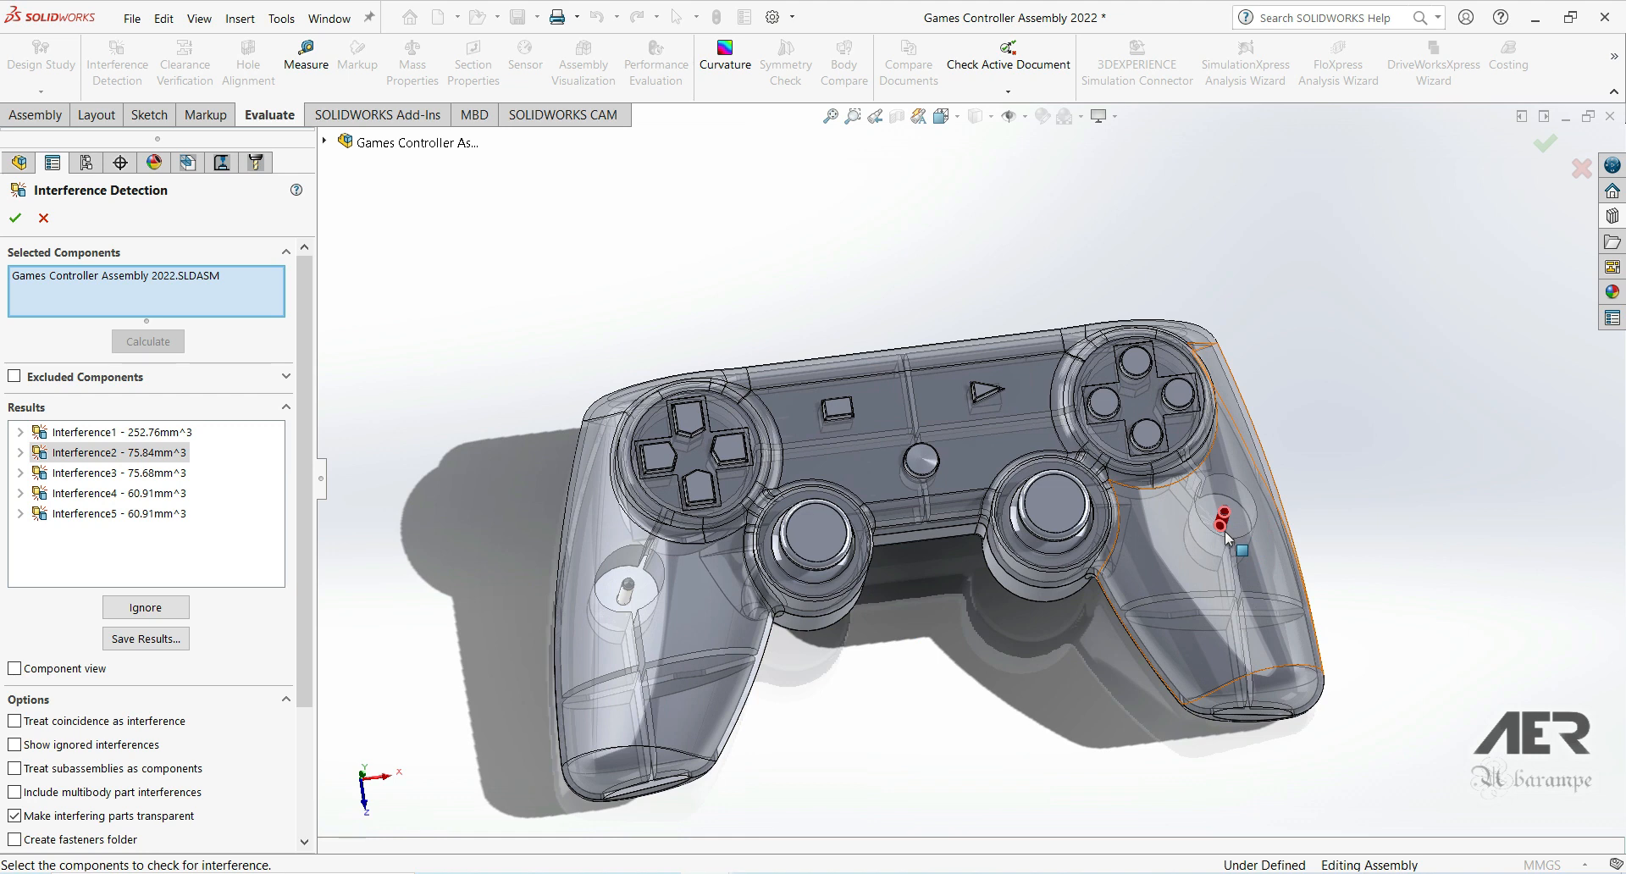
{"action": "middle_click_drag", "start_coordinate": [645, 619], "coordinate": [711, 582]}
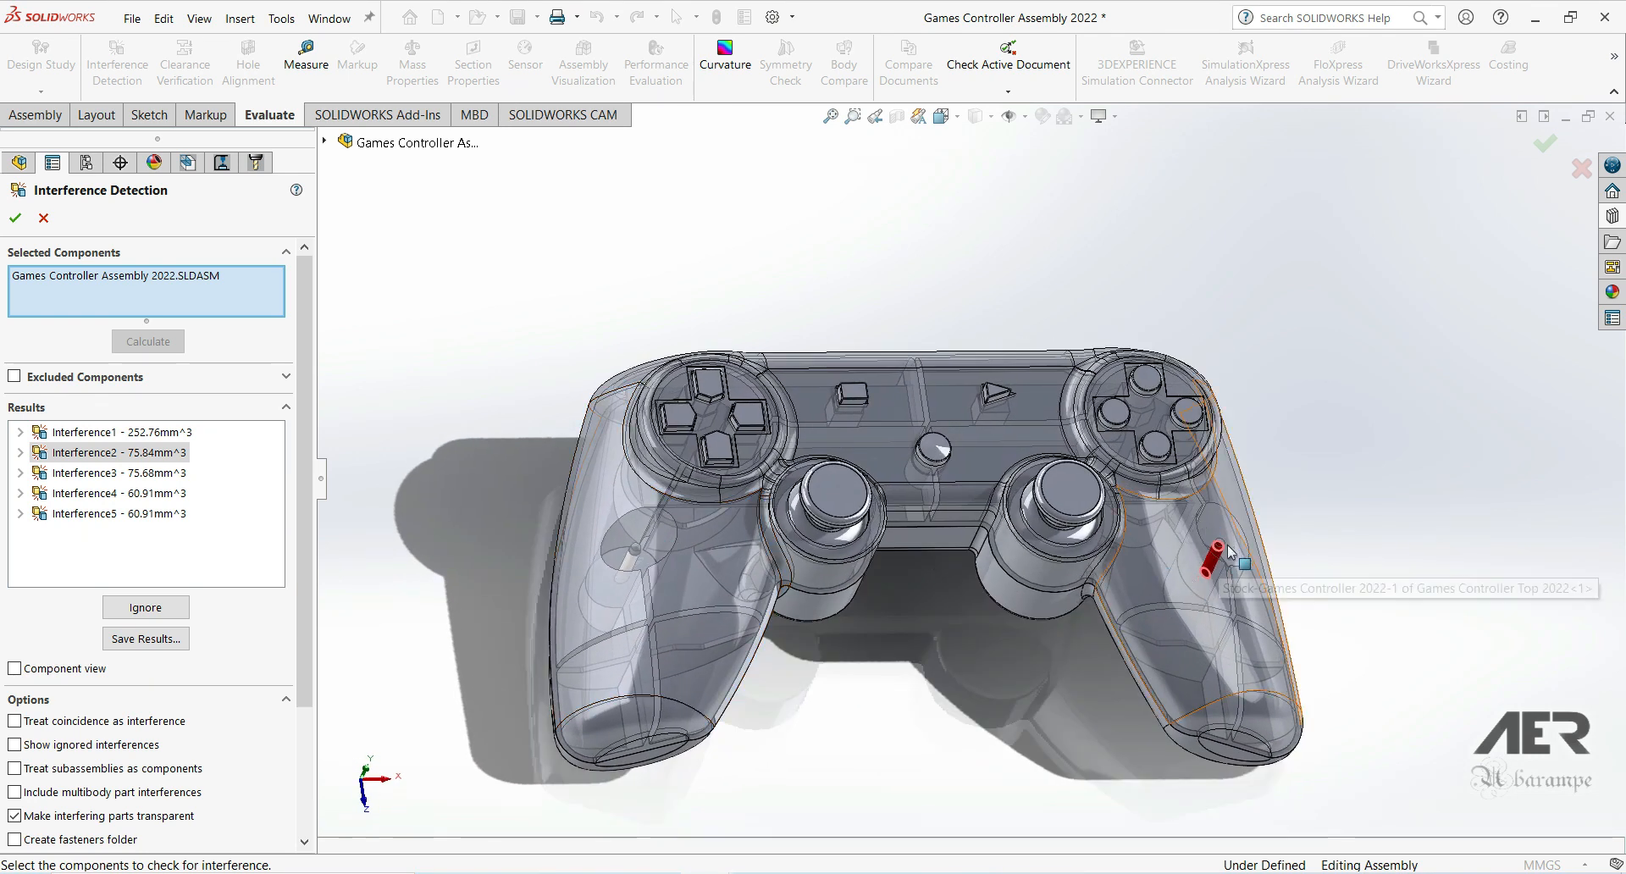
{"action": "left_click", "coordinate": [98, 476]}
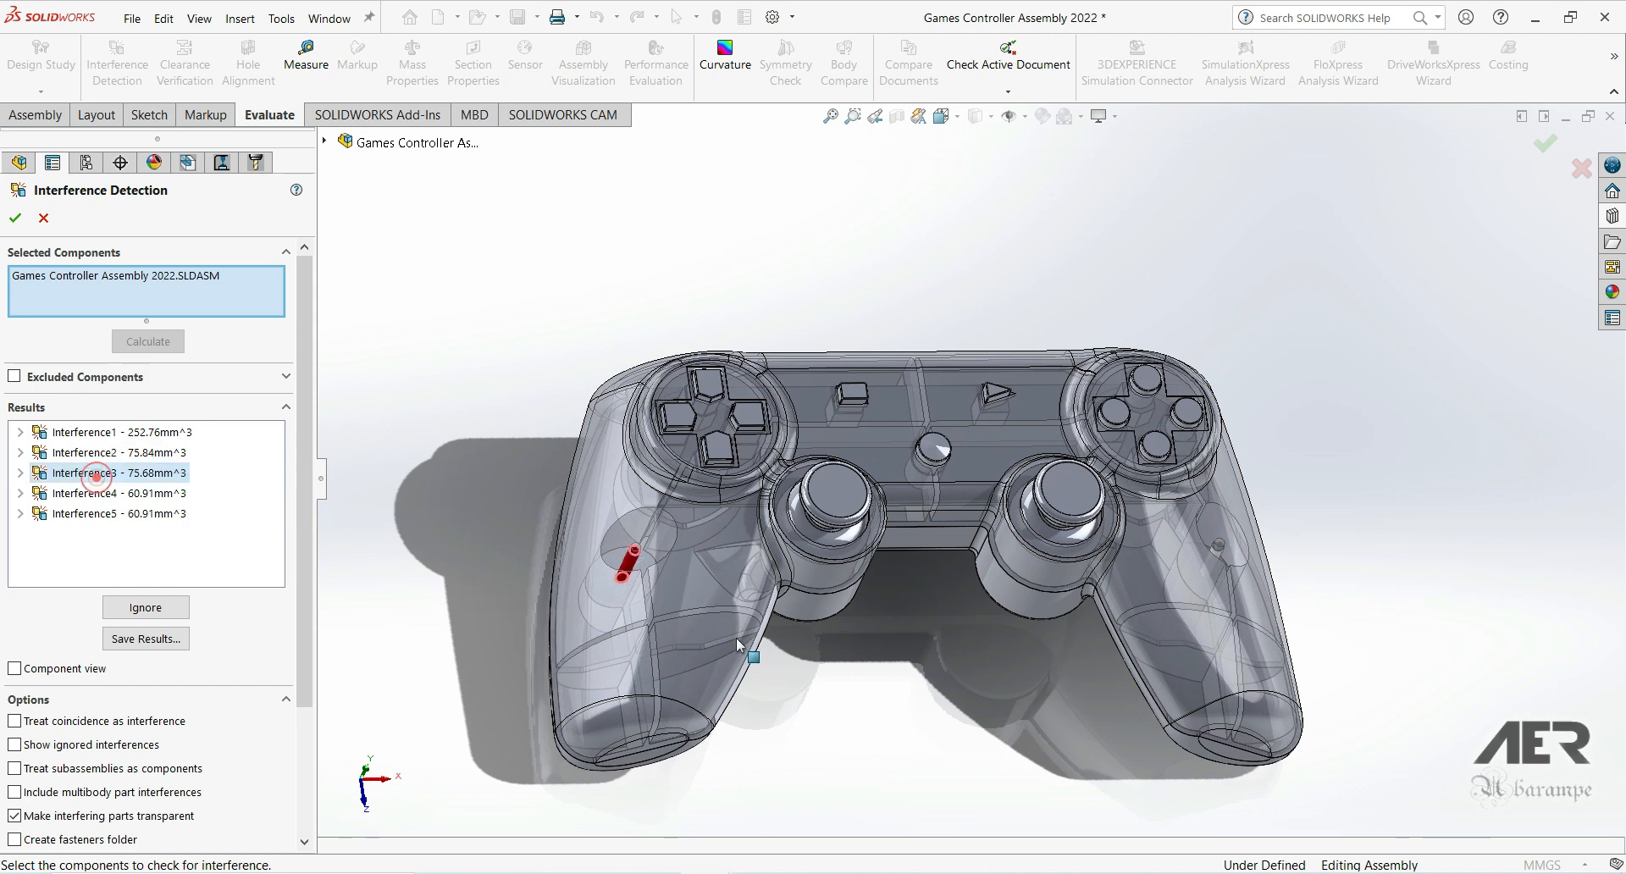
{"action": "middle_click_drag", "start_coordinate": [649, 575], "coordinate": [687, 453]}
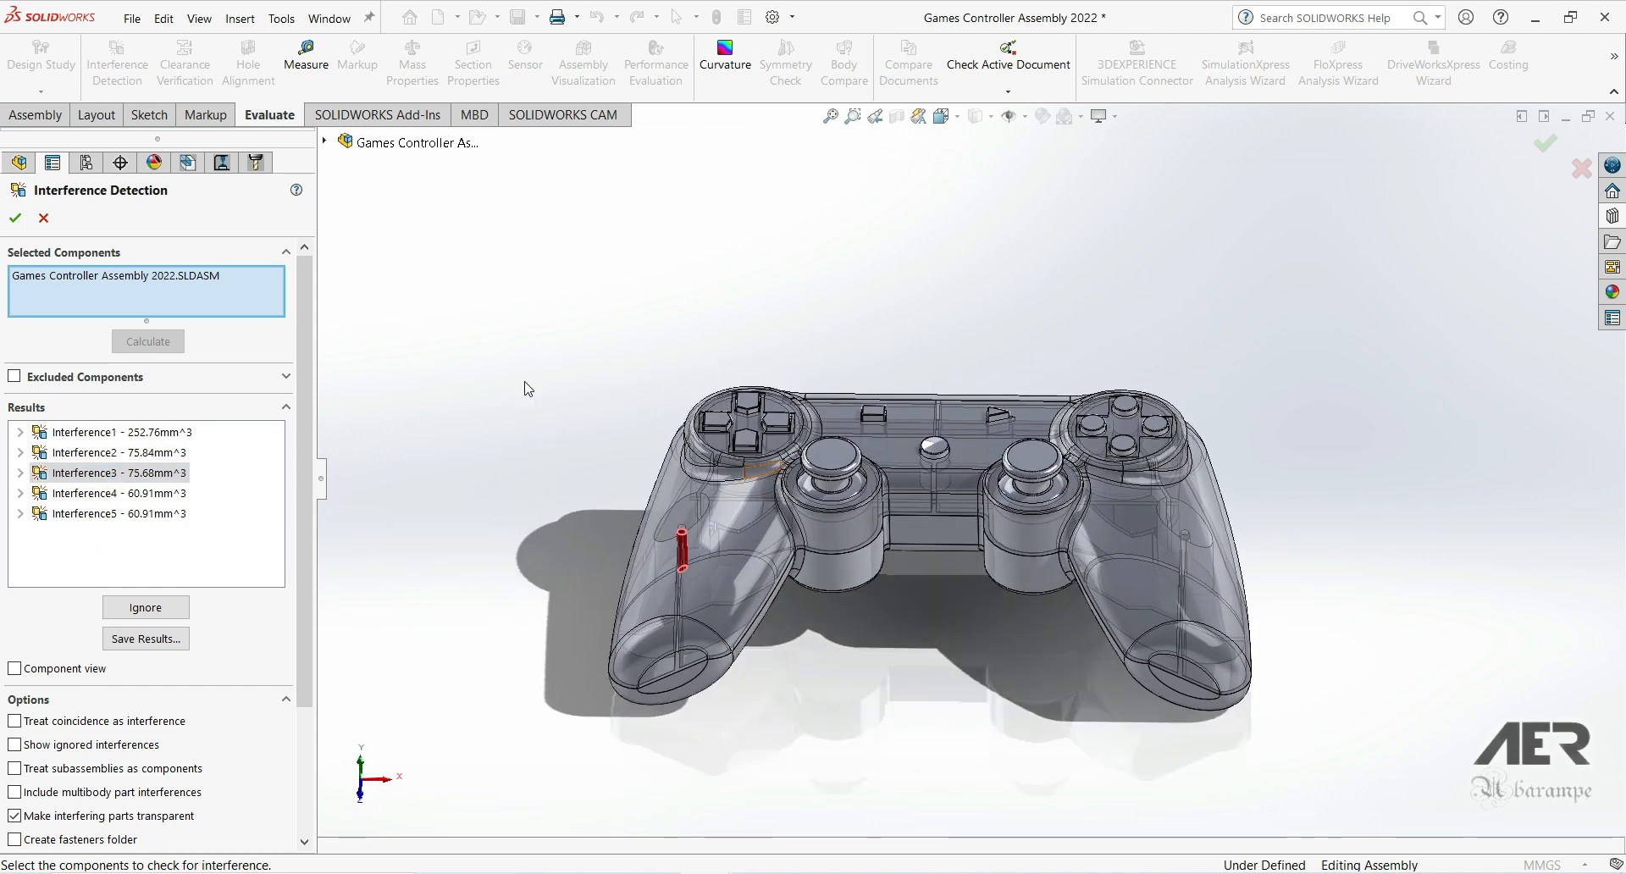
Step: Inspect Interference4 and Interference5 together at the two joysticks, and close the interference check
{"action": "left_click", "coordinate": [119, 493]}
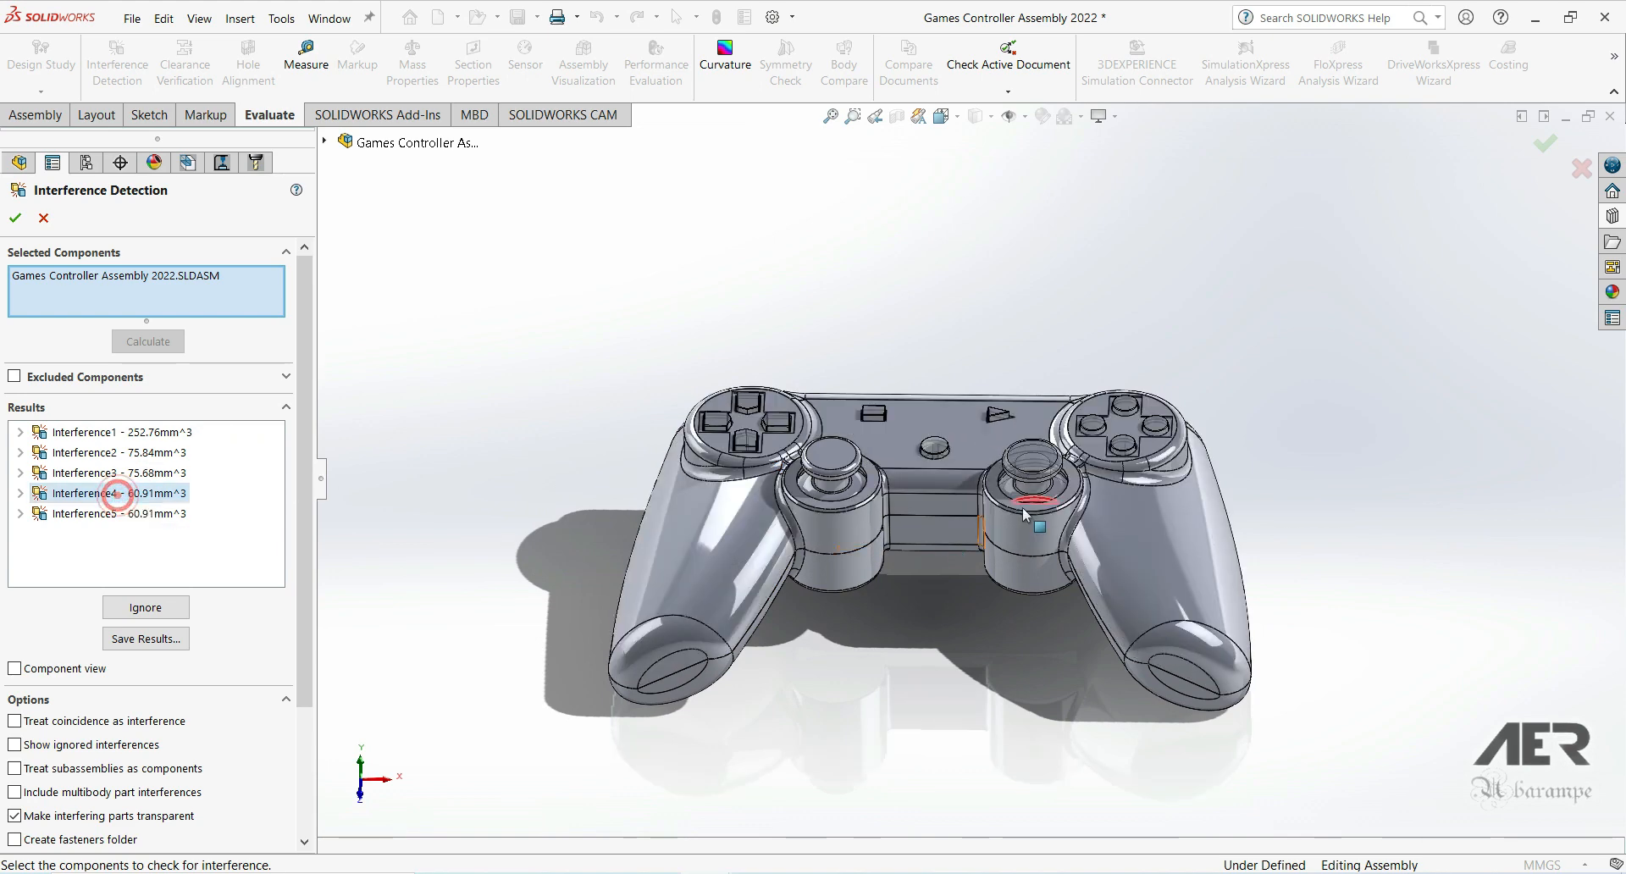
{"action": "middle_click_drag", "start_coordinate": [985, 560], "coordinate": [1023, 589]}
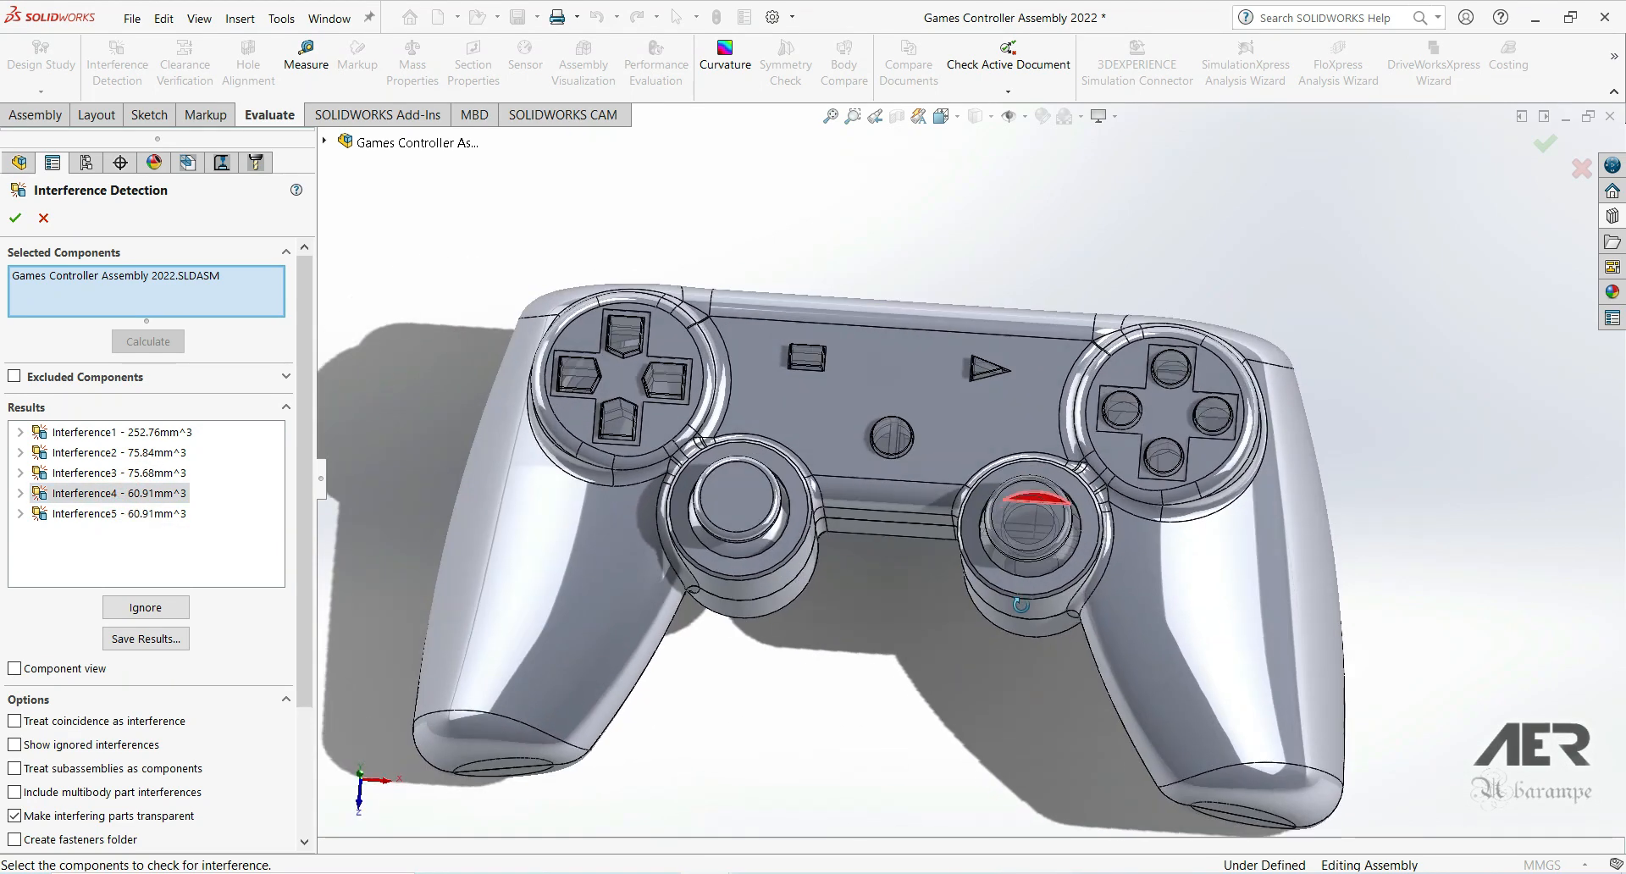
{"action": "scroll", "coordinate": [1017, 550], "scroll_direction": "down", "scroll_amount": 3}
{"action": "middle_click_drag", "start_coordinate": [1049, 513], "coordinate": [1065, 458]}
{"action": "left_click", "coordinate": [167, 515], "text": "ctrl"}
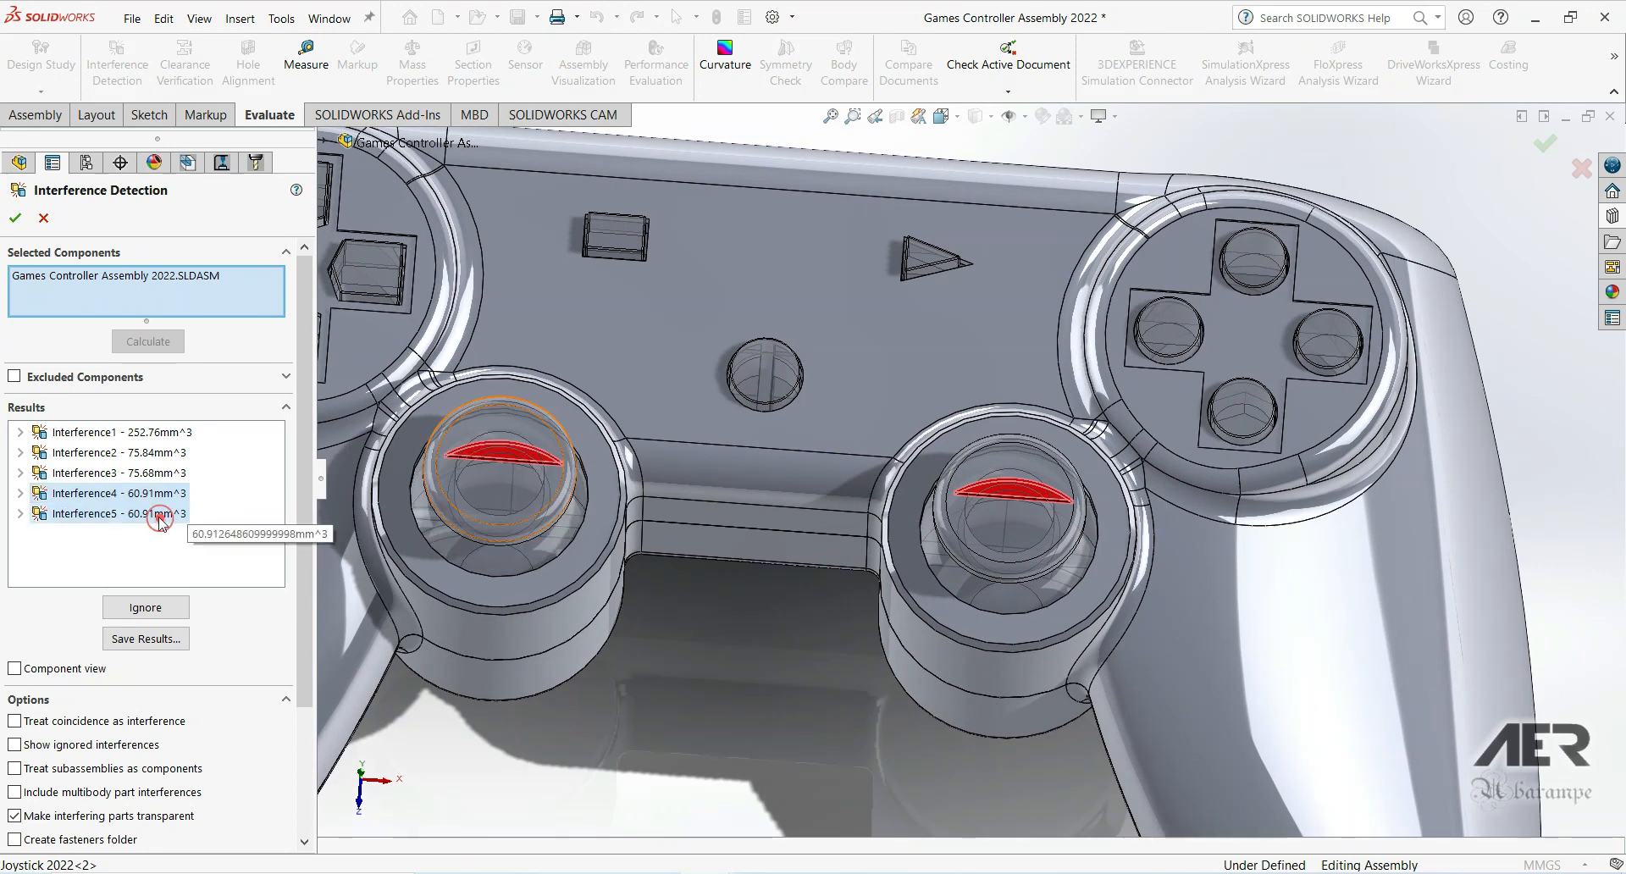
{"action": "scroll", "coordinate": [816, 547], "scroll_direction": "up", "scroll_amount": 2}
{"action": "middle_click_drag", "start_coordinate": [684, 552], "coordinate": [715, 533]}
{"action": "scroll", "coordinate": [716, 540], "scroll_direction": "up", "scroll_amount": 2}
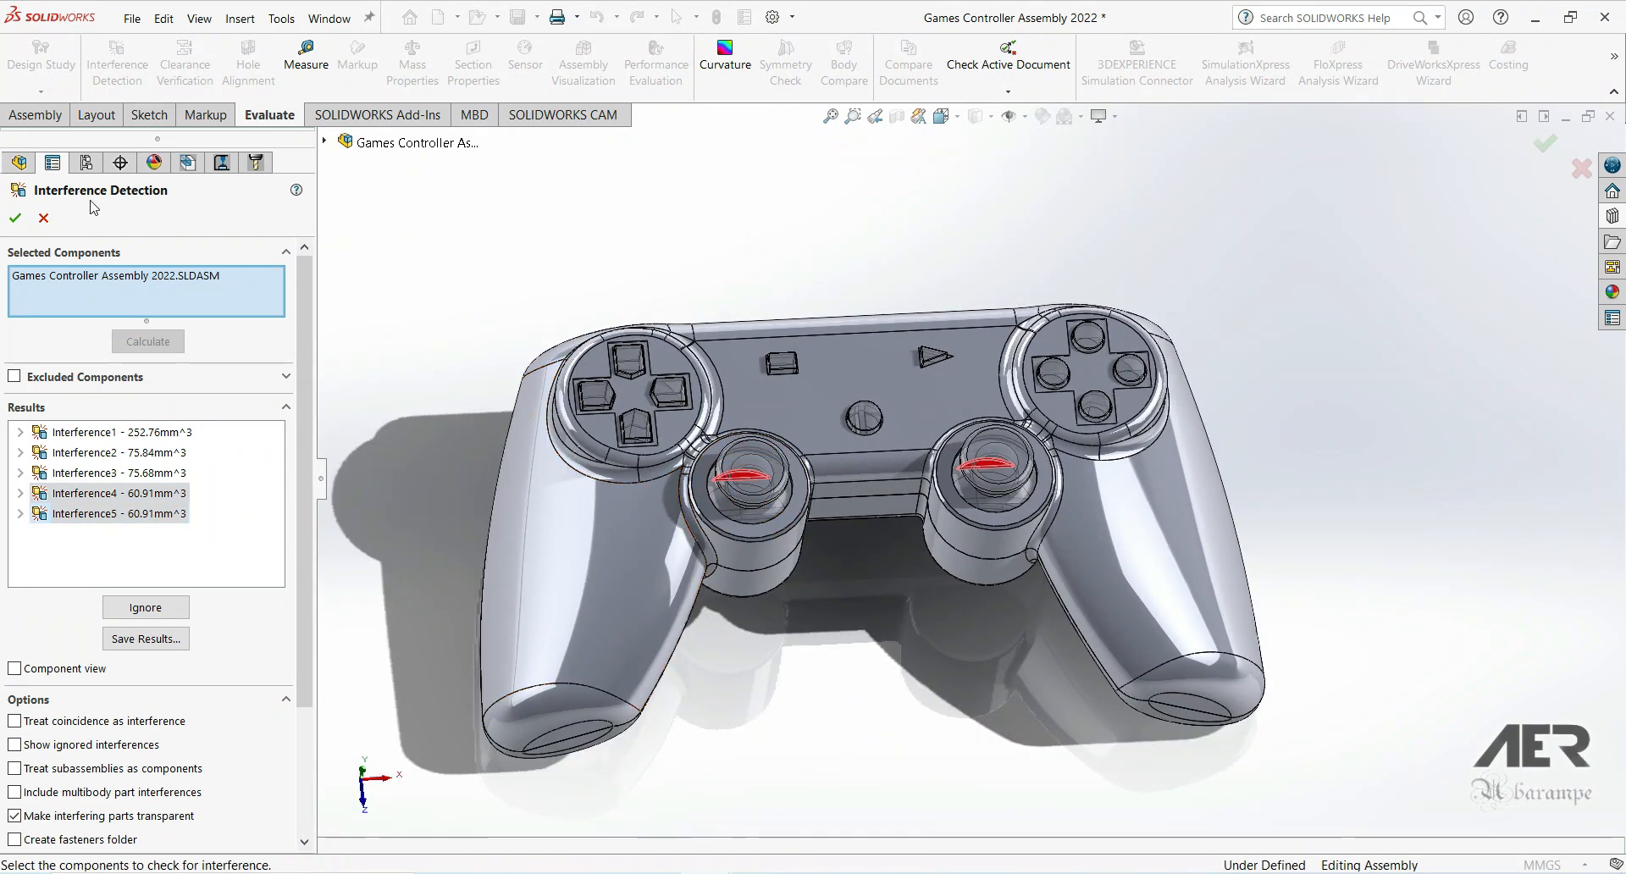
{"action": "scroll", "coordinate": [856, 411], "scroll_direction": "down", "scroll_amount": 2}
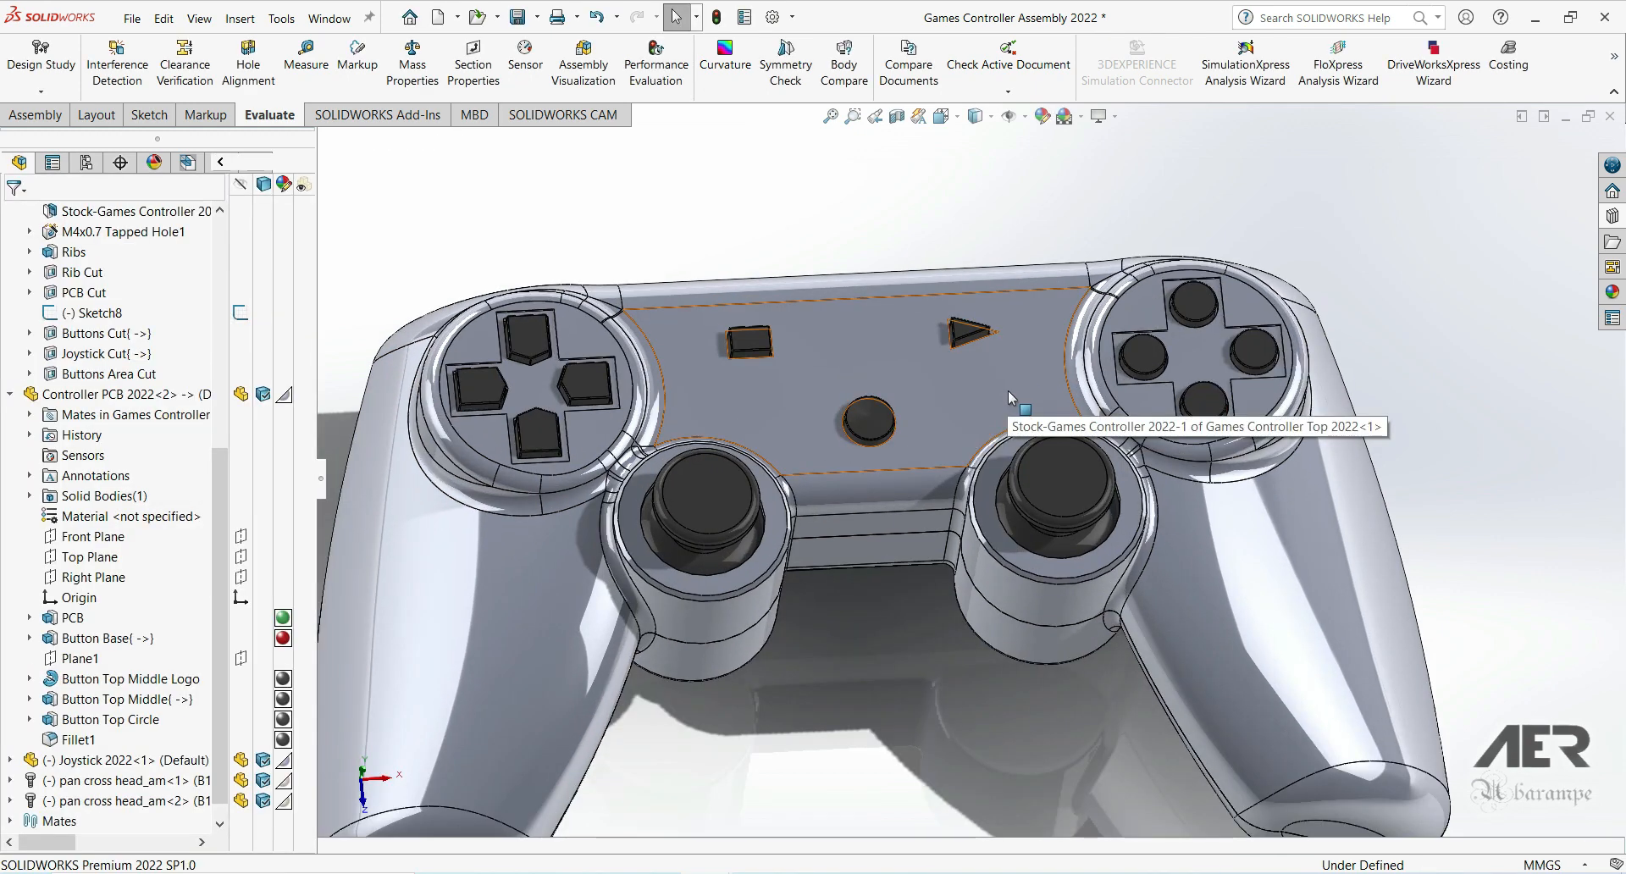
Step: Hide the controller's top shell to expose the PCB, buttons and joysticks
{"action": "left_click", "coordinate": [997, 402]}
{"action": "key", "text": "Tab"}
{"action": "middle_click_drag", "start_coordinate": [998, 401], "coordinate": [1069, 440]}
{"action": "scroll", "coordinate": [847, 587], "scroll_direction": "down", "scroll_amount": 4}
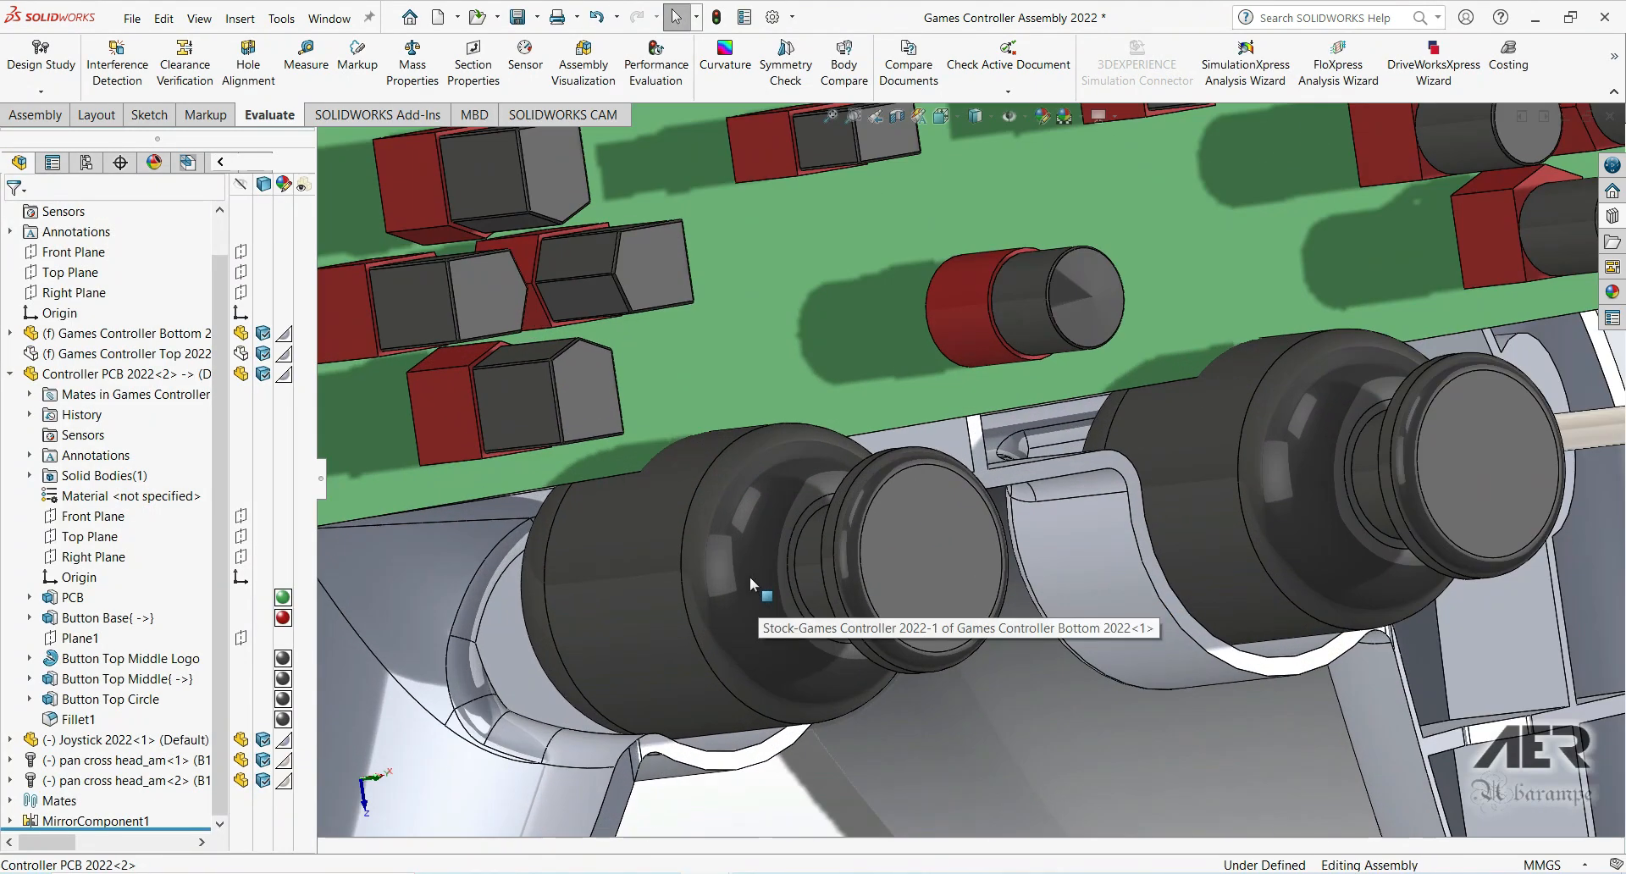
Step: Examine how the joystick bodies sit against the PCB edge and in the bottom shell
{"action": "middle_click_drag", "start_coordinate": [749, 547], "coordinate": [759, 481]}
{"action": "scroll", "coordinate": [719, 532], "scroll_direction": "up", "scroll_amount": 5}
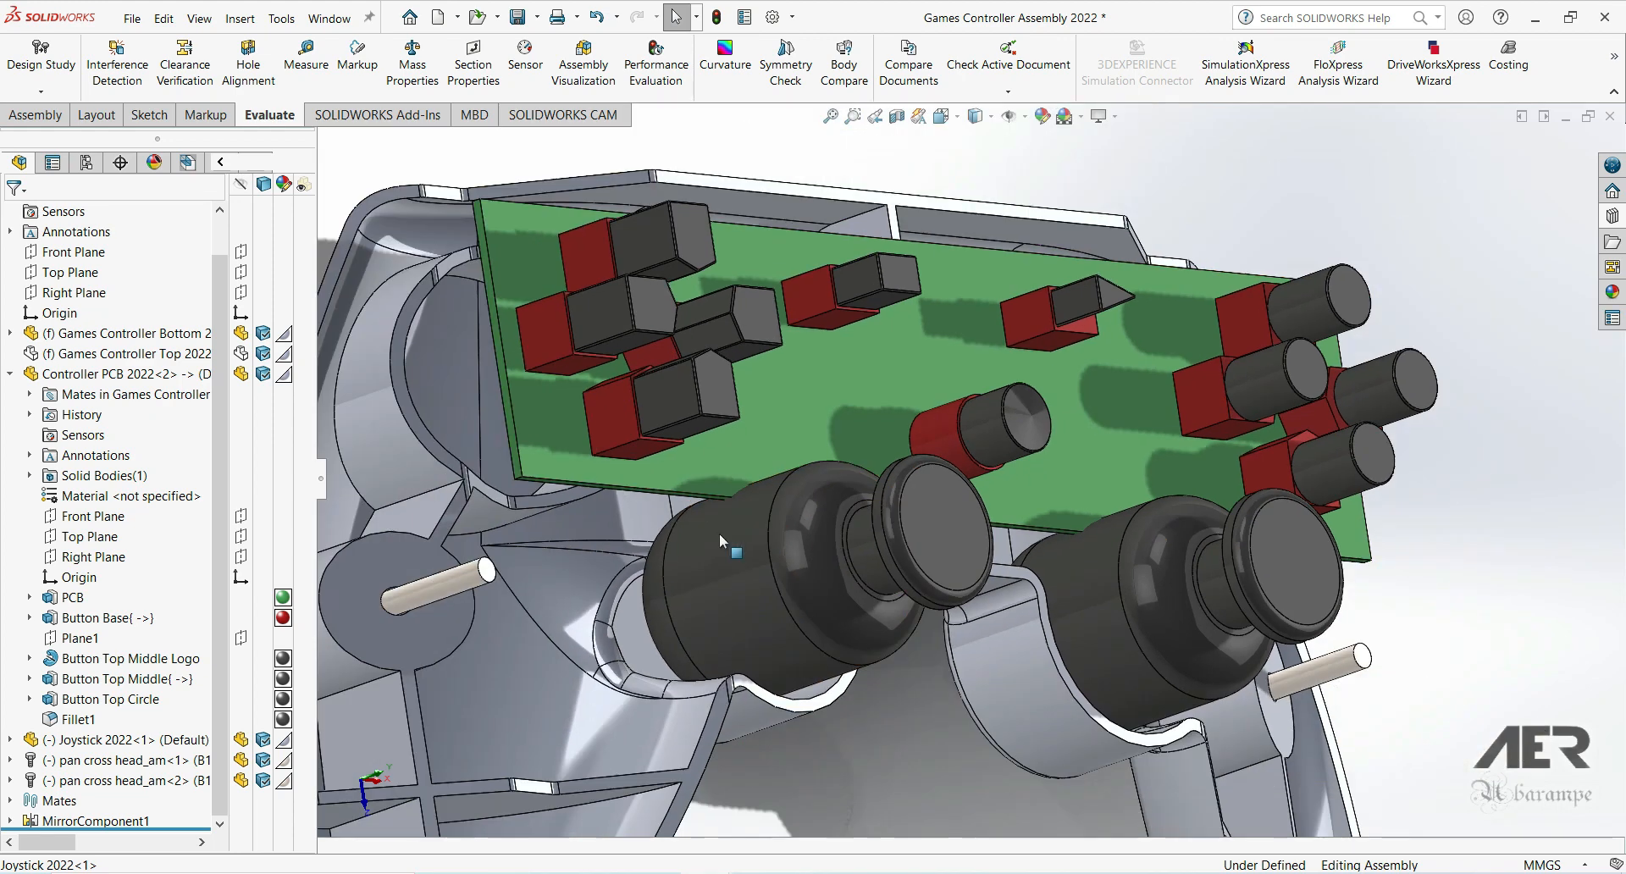
{"action": "middle_click_drag", "start_coordinate": [719, 532], "coordinate": [635, 432]}
{"action": "scroll", "coordinate": [1135, 474], "scroll_direction": "down", "scroll_amount": 2}
{"action": "middle_click_drag", "start_coordinate": [1110, 445], "coordinate": [1043, 487]}
{"action": "scroll", "coordinate": [1042, 466], "scroll_direction": "down", "scroll_amount": 4}
{"action": "middle_click_drag", "start_coordinate": [974, 368], "coordinate": [923, 426]}
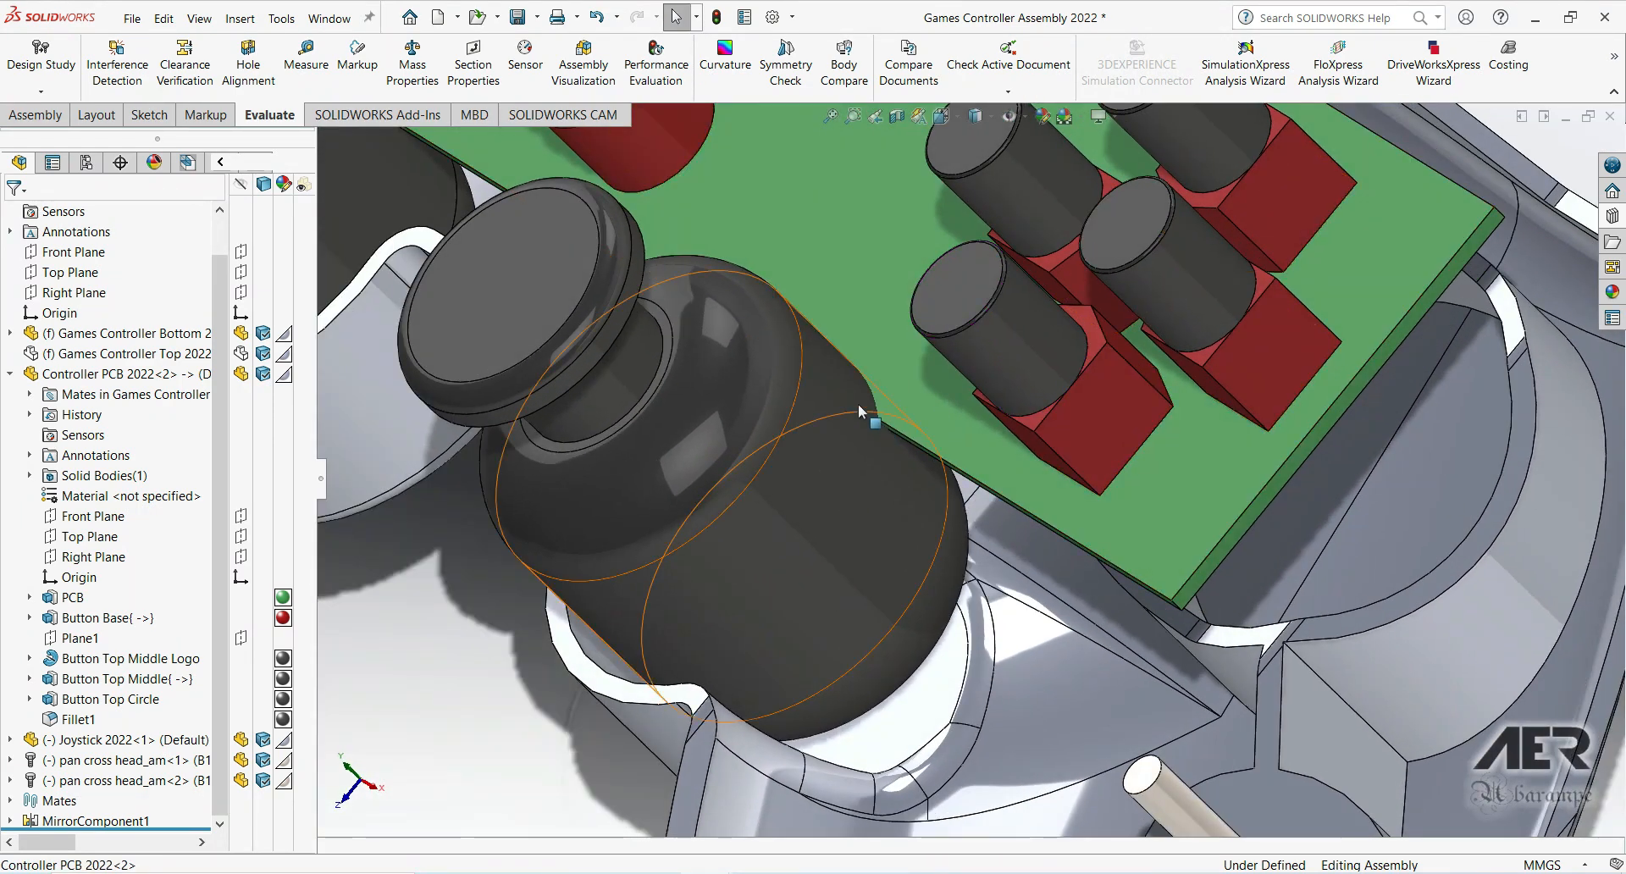
{"action": "scroll", "coordinate": [857, 405], "scroll_direction": "up", "scroll_amount": 4}
{"action": "scroll", "coordinate": [732, 489], "scroll_direction": "up", "scroll_amount": 5}
{"action": "middle_click_drag", "start_coordinate": [732, 490], "coordinate": [777, 494]}
{"action": "scroll", "coordinate": [772, 471], "scroll_direction": "down", "scroll_amount": 3}
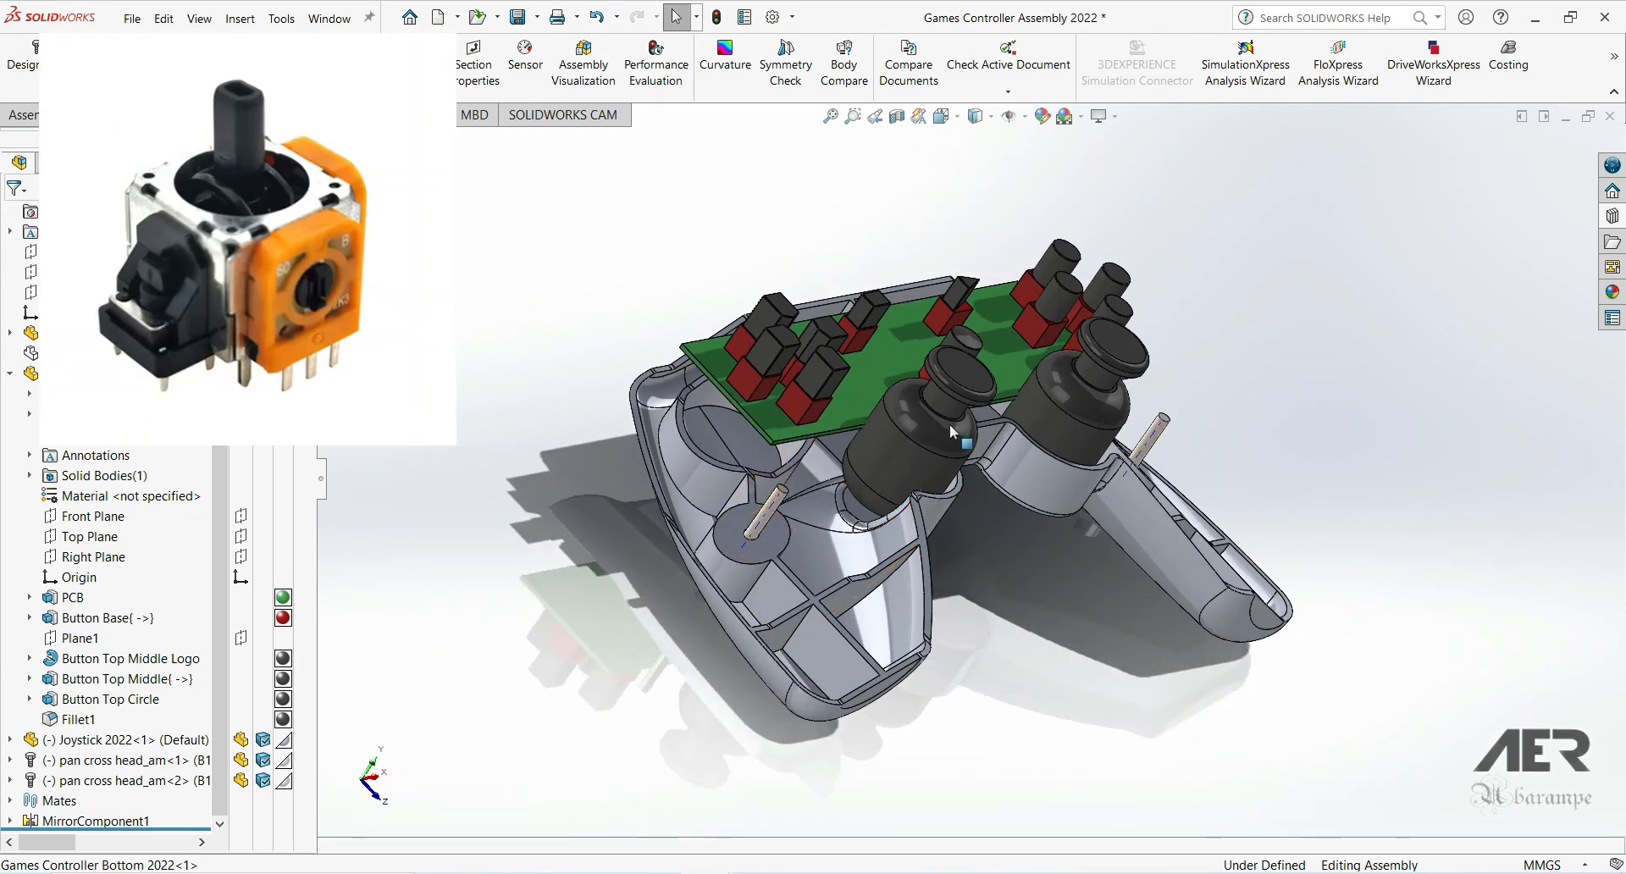
Step: Restore the hidden top shell in the controller assembly and open the Games Controller Top 2022 part in its own window
{"action": "middle_click_drag", "start_coordinate": [990, 503], "coordinate": [895, 475]}
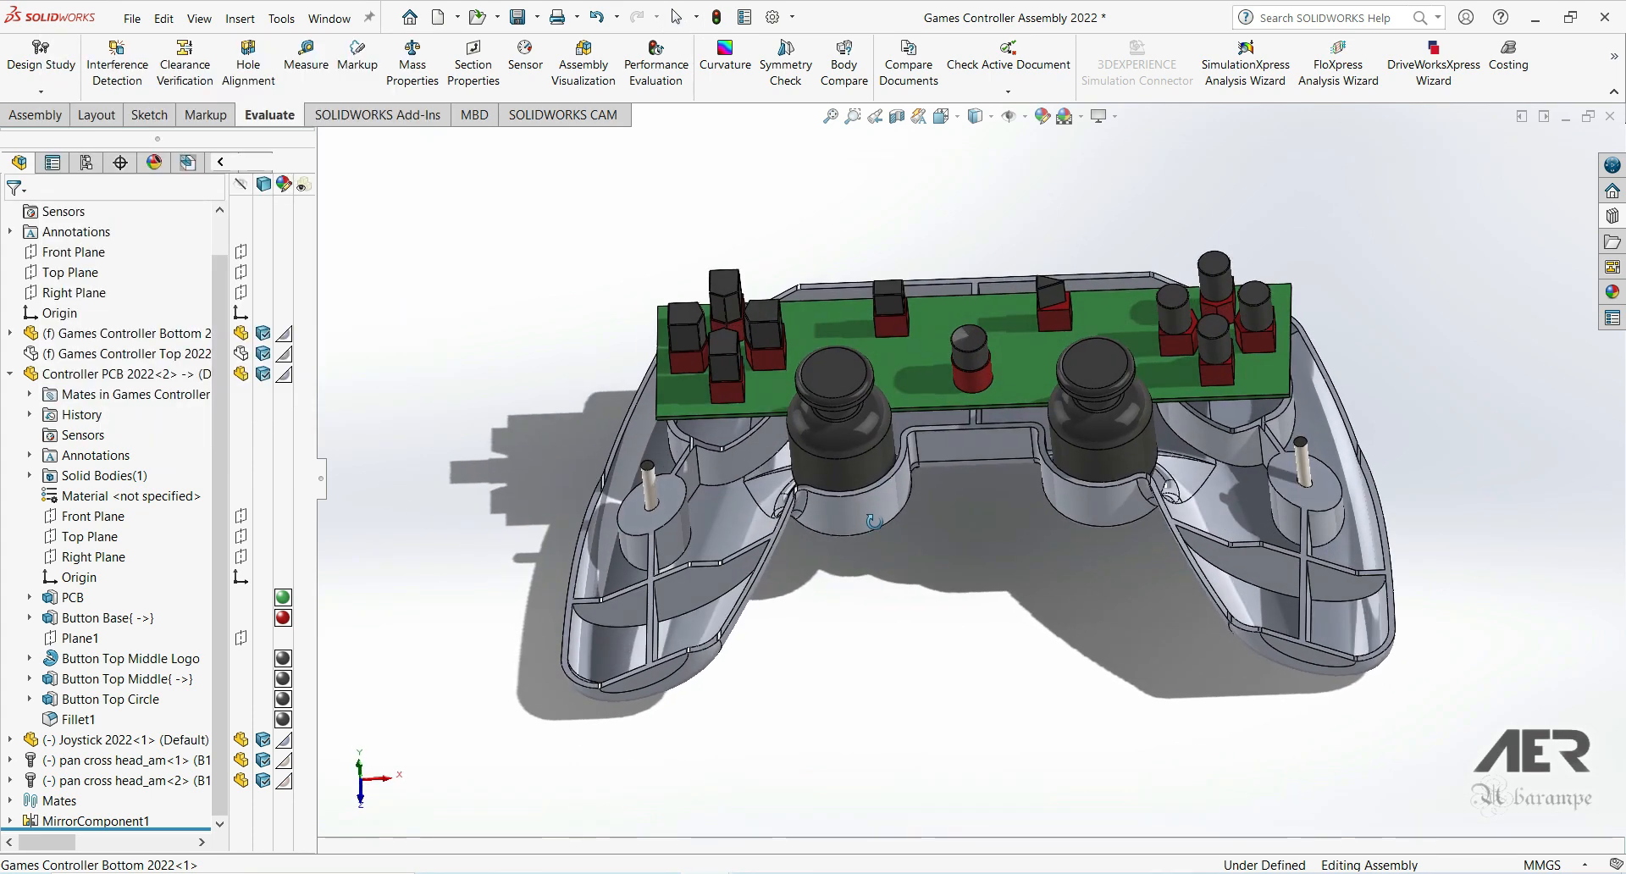
{"action": "key", "text": "ctrl+z"}
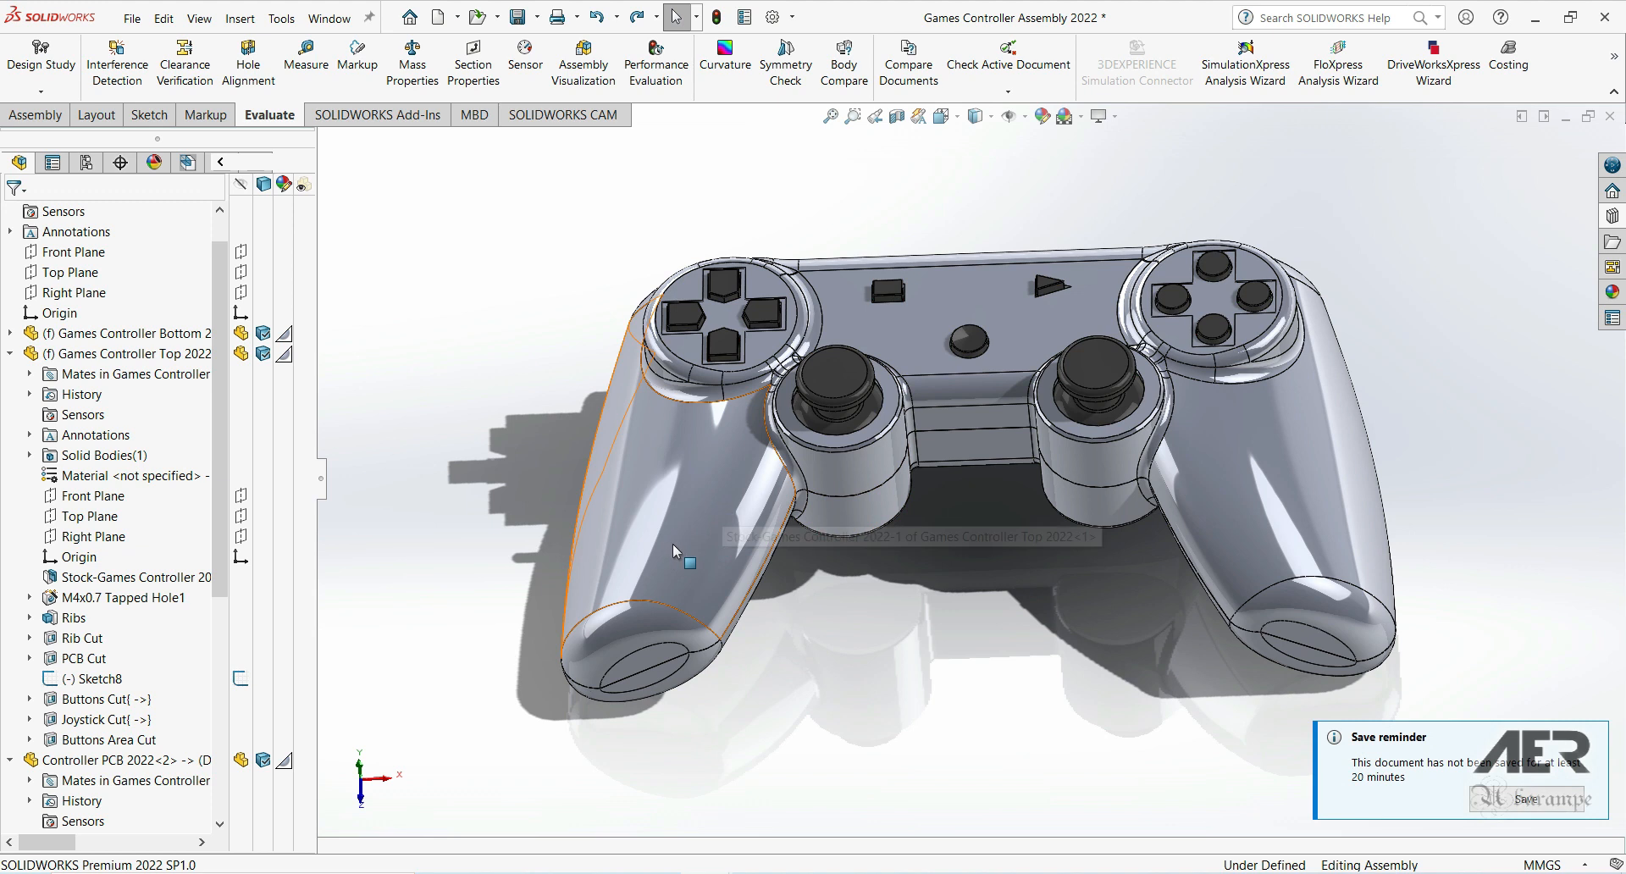
{"action": "right_click", "coordinate": [938, 308]}
{"action": "left_click", "coordinate": [951, 210]}
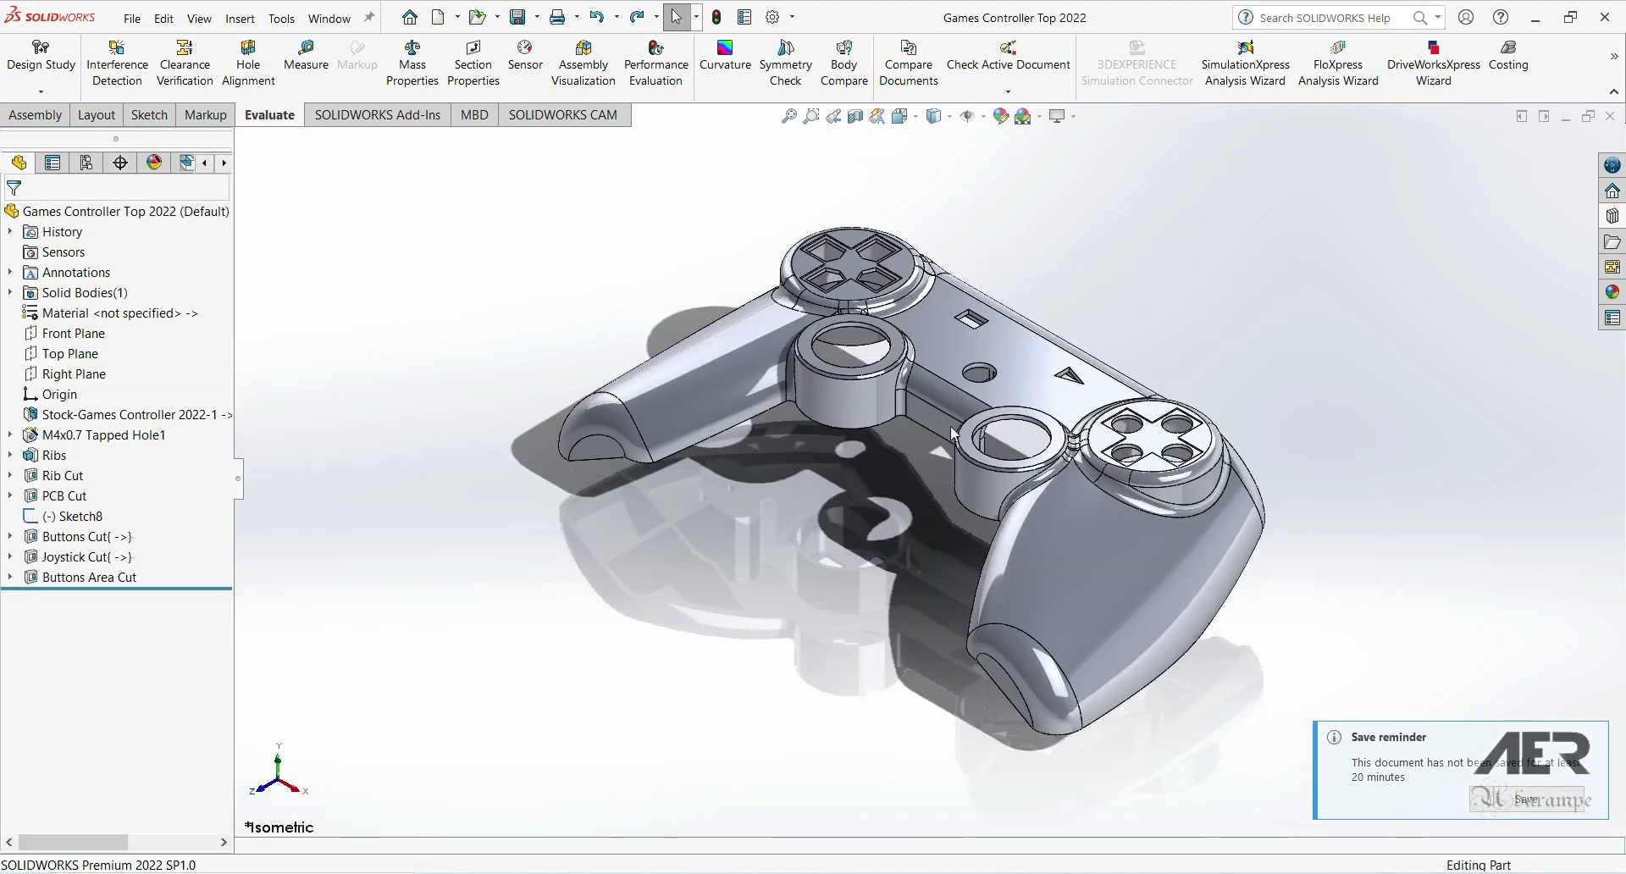
Step: Examine the rib crossing the round middle button hole inside the top shell, and locate the sketch behind the Buttons Cut feature
{"action": "middle_click_drag", "start_coordinate": [825, 365], "coordinate": [1115, 450]}
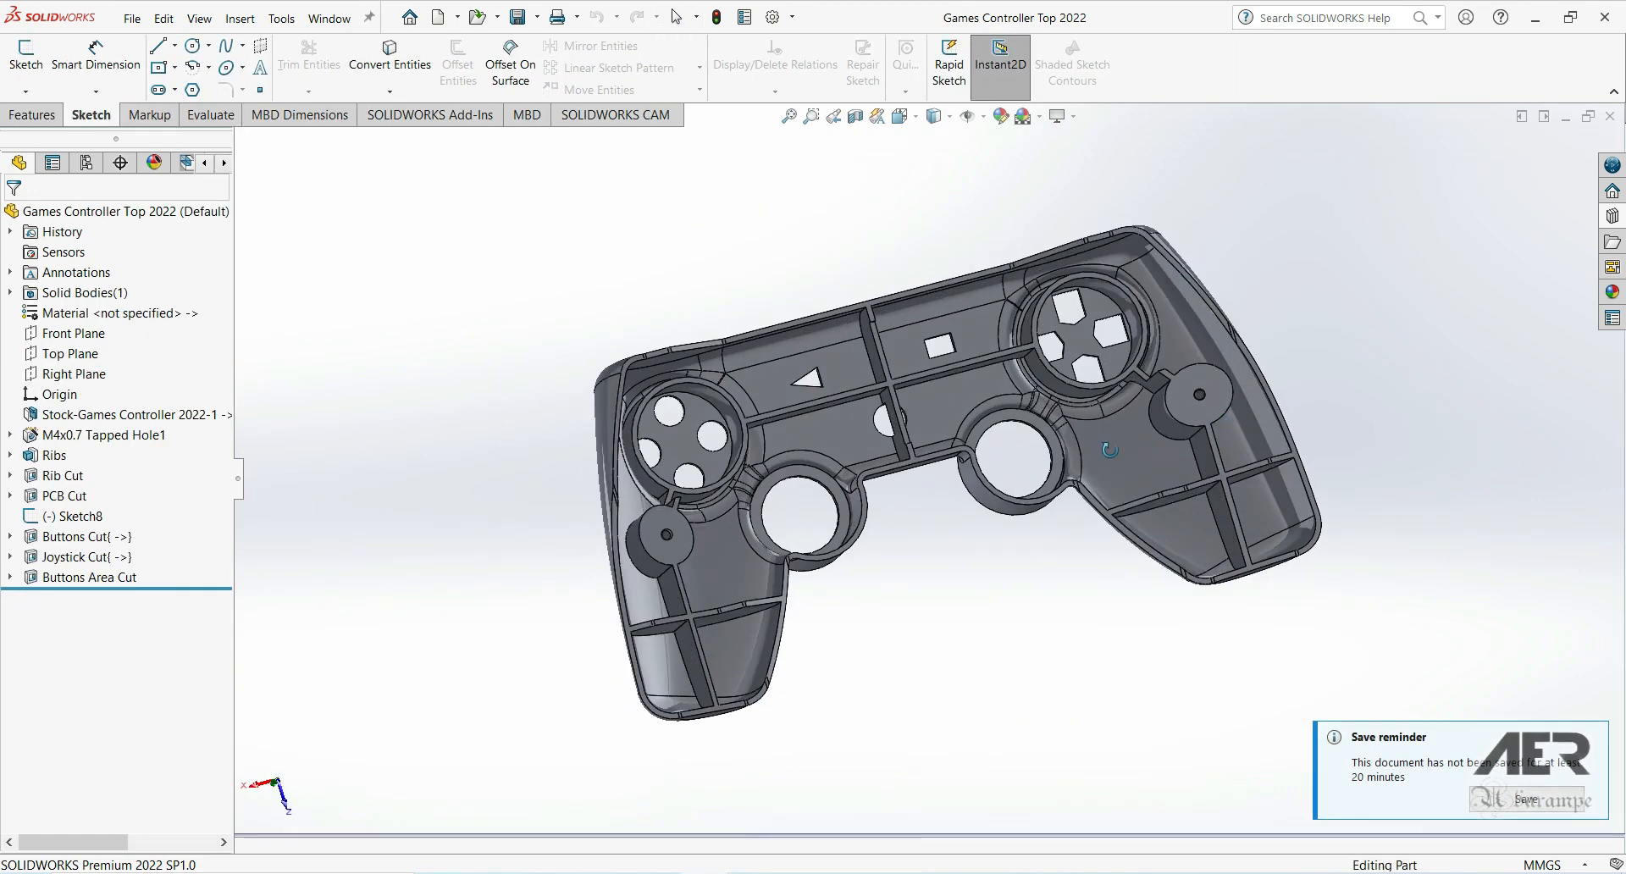
{"action": "scroll", "coordinate": [1038, 456], "scroll_direction": "down", "scroll_amount": 4}
{"action": "scroll", "coordinate": [746, 436], "scroll_direction": "up", "scroll_amount": 3}
{"action": "scroll", "coordinate": [745, 440], "scroll_direction": "down", "scroll_amount": 6}
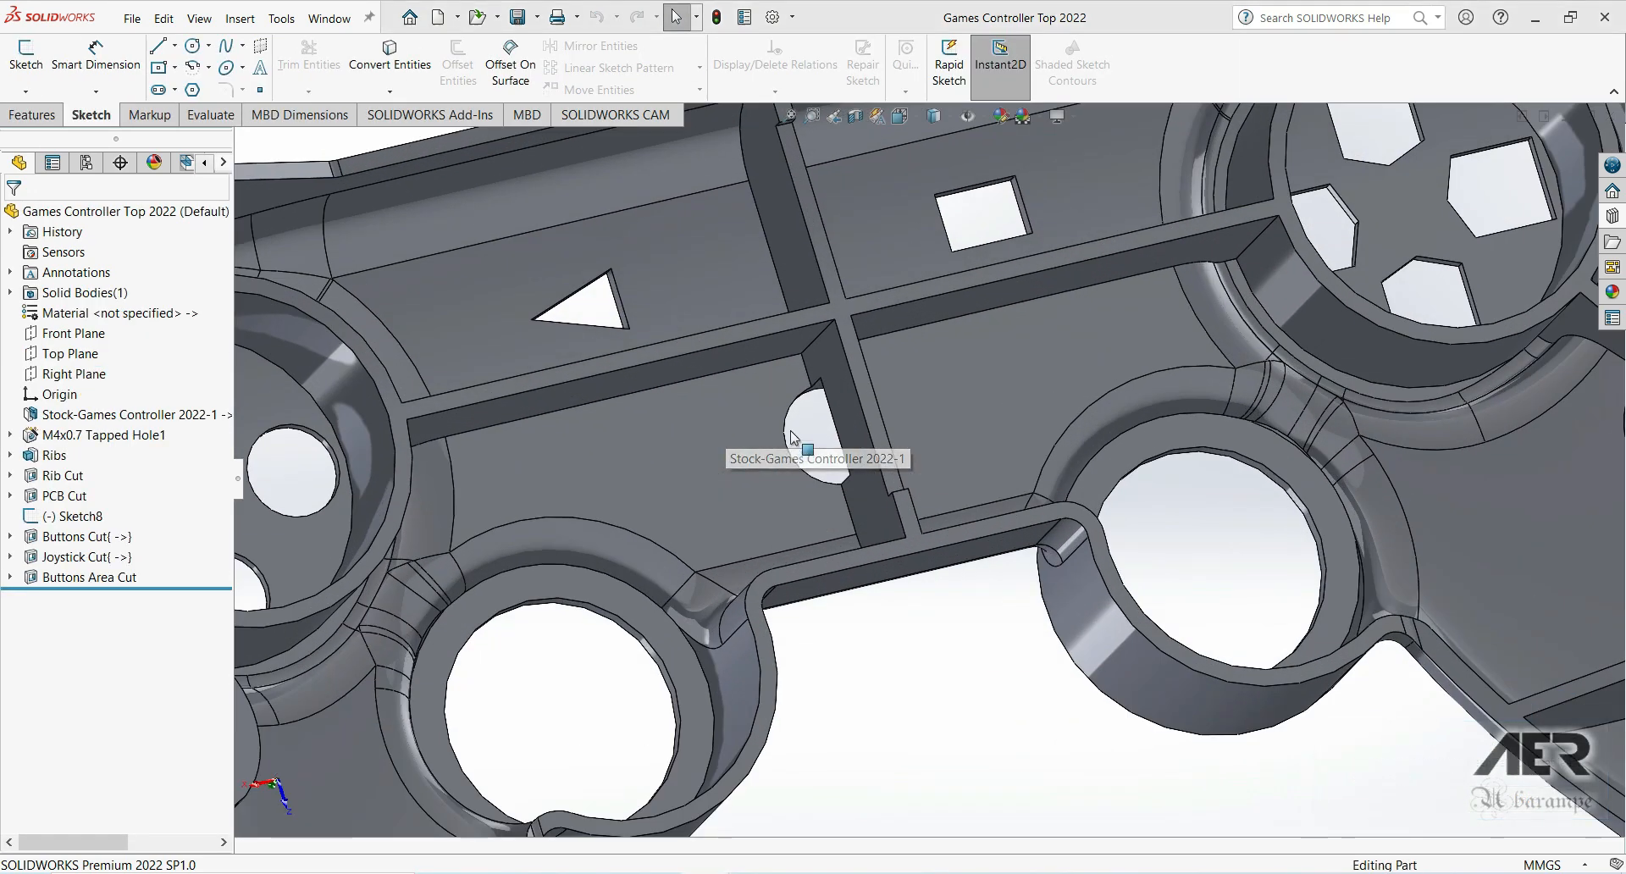
{"action": "middle_click_drag", "start_coordinate": [774, 470], "coordinate": [788, 437]}
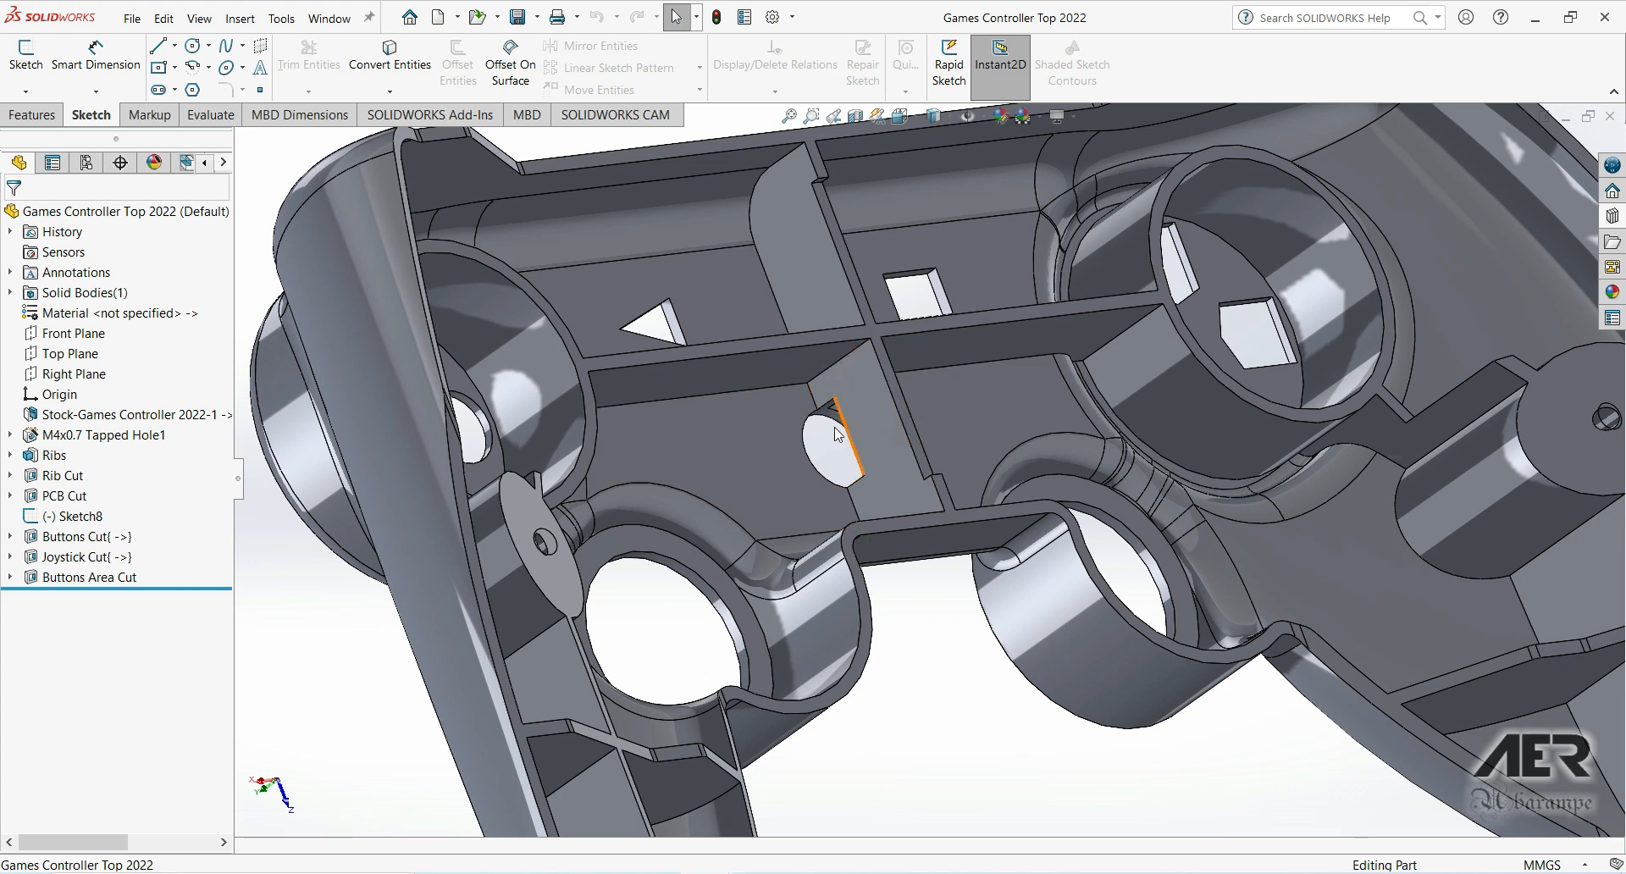
{"action": "scroll", "coordinate": [839, 449], "scroll_direction": "up", "scroll_amount": 2}
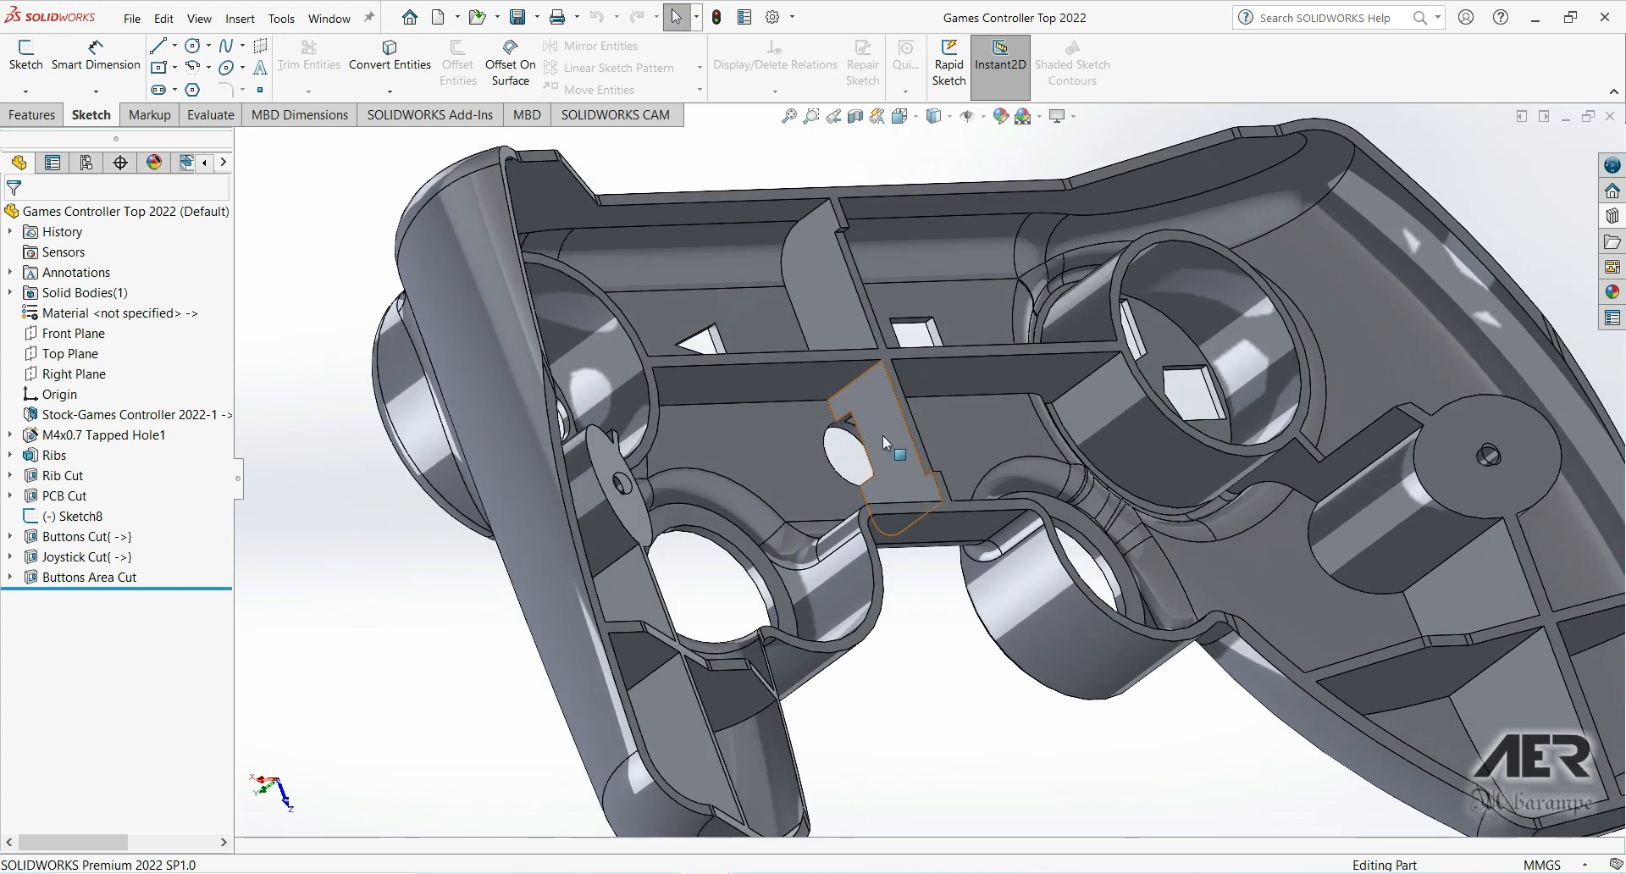
{"action": "left_click", "coordinate": [10, 536]}
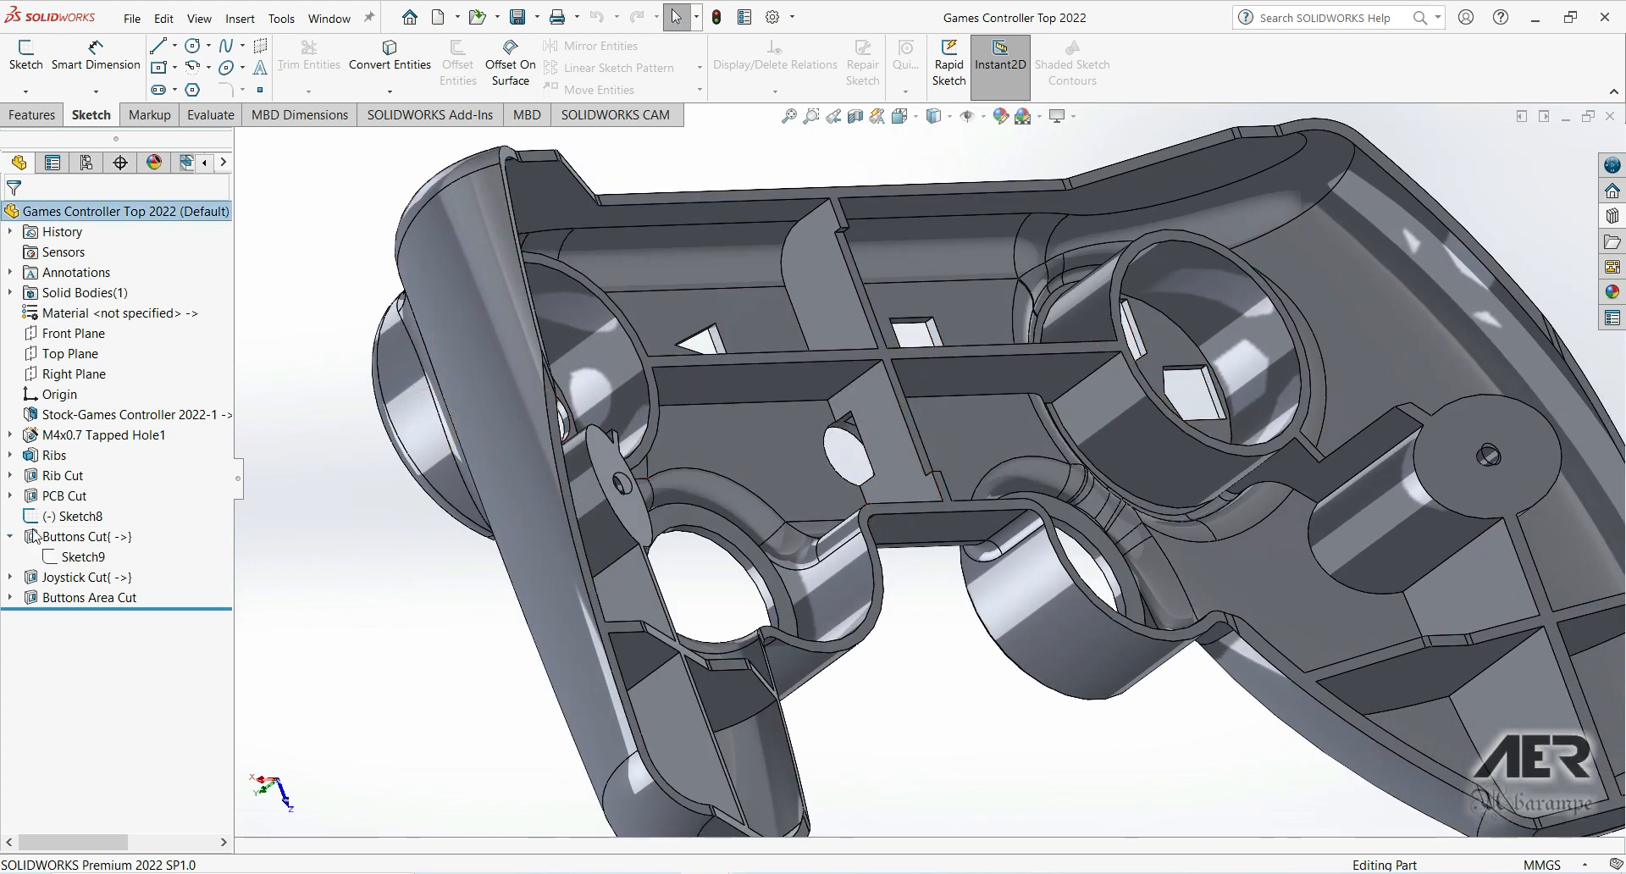
{"action": "left_click", "coordinate": [81, 559]}
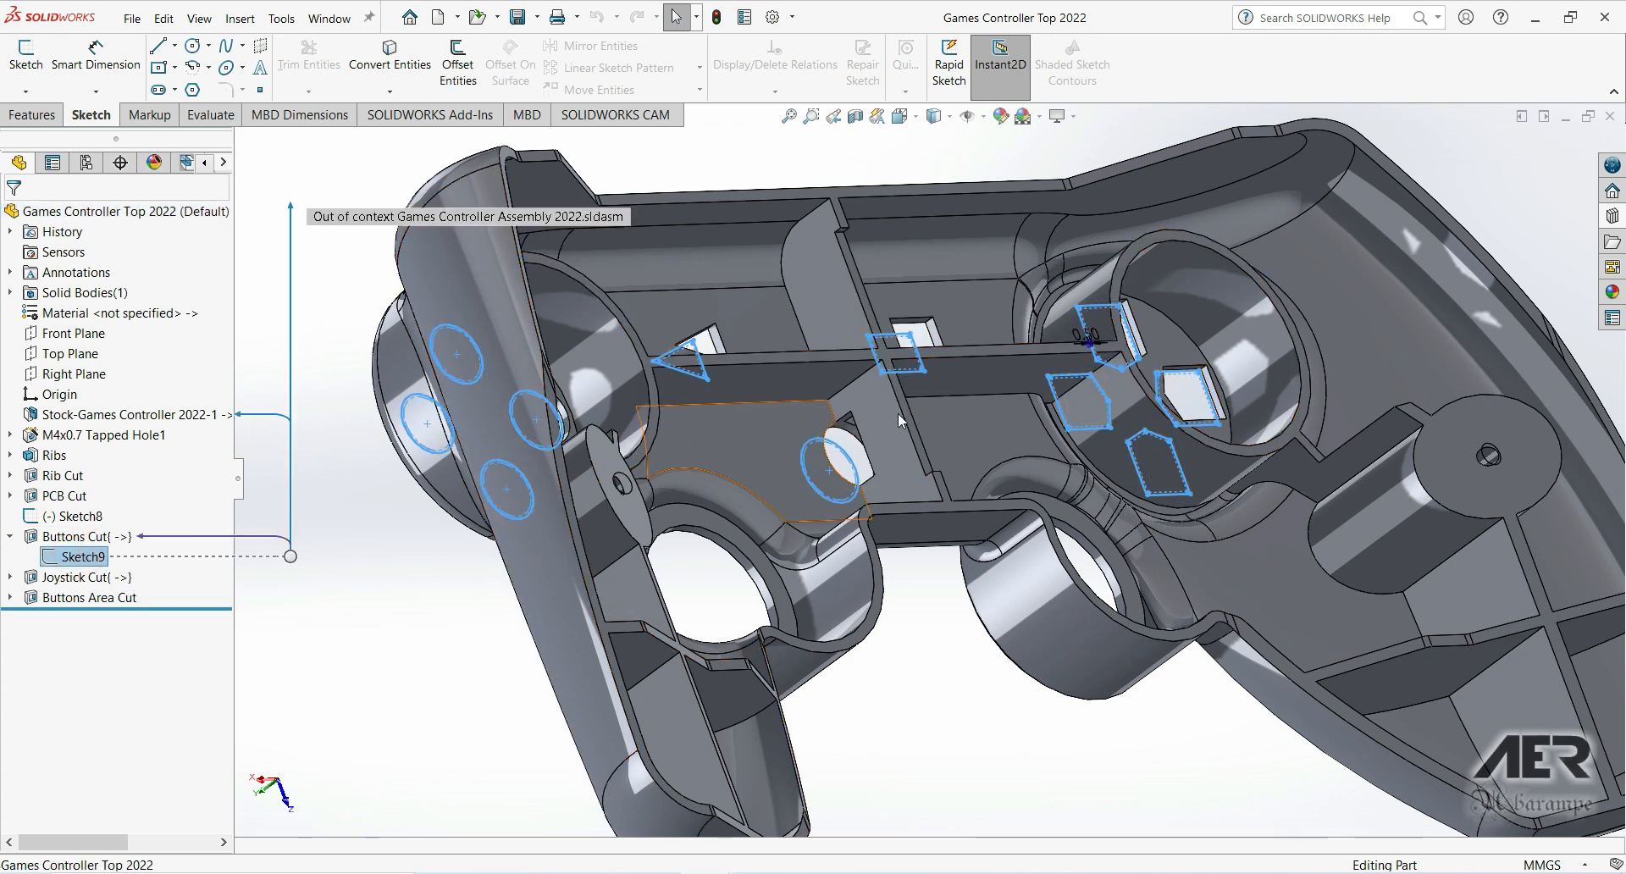
Step: Change the Buttons Cut feature's end condition from its sketch plane to Through All and apply it
{"action": "left_click", "coordinate": [44, 542]}
{"action": "left_click", "coordinate": [51, 489]}
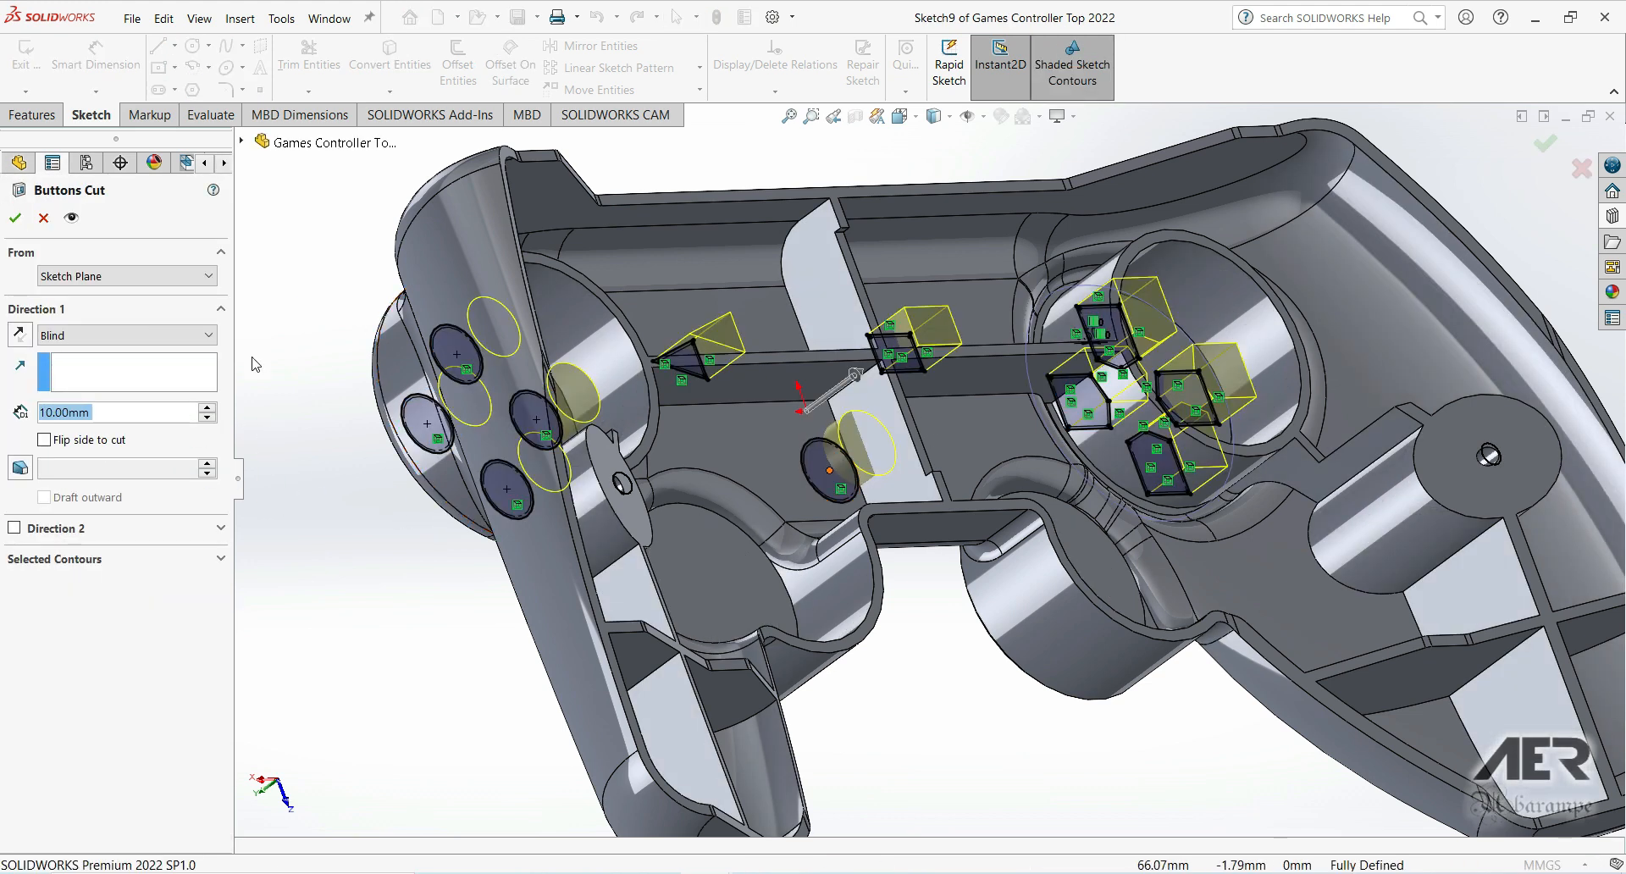
{"action": "left_click", "coordinate": [71, 337]}
{"action": "left_click", "coordinate": [89, 369]}
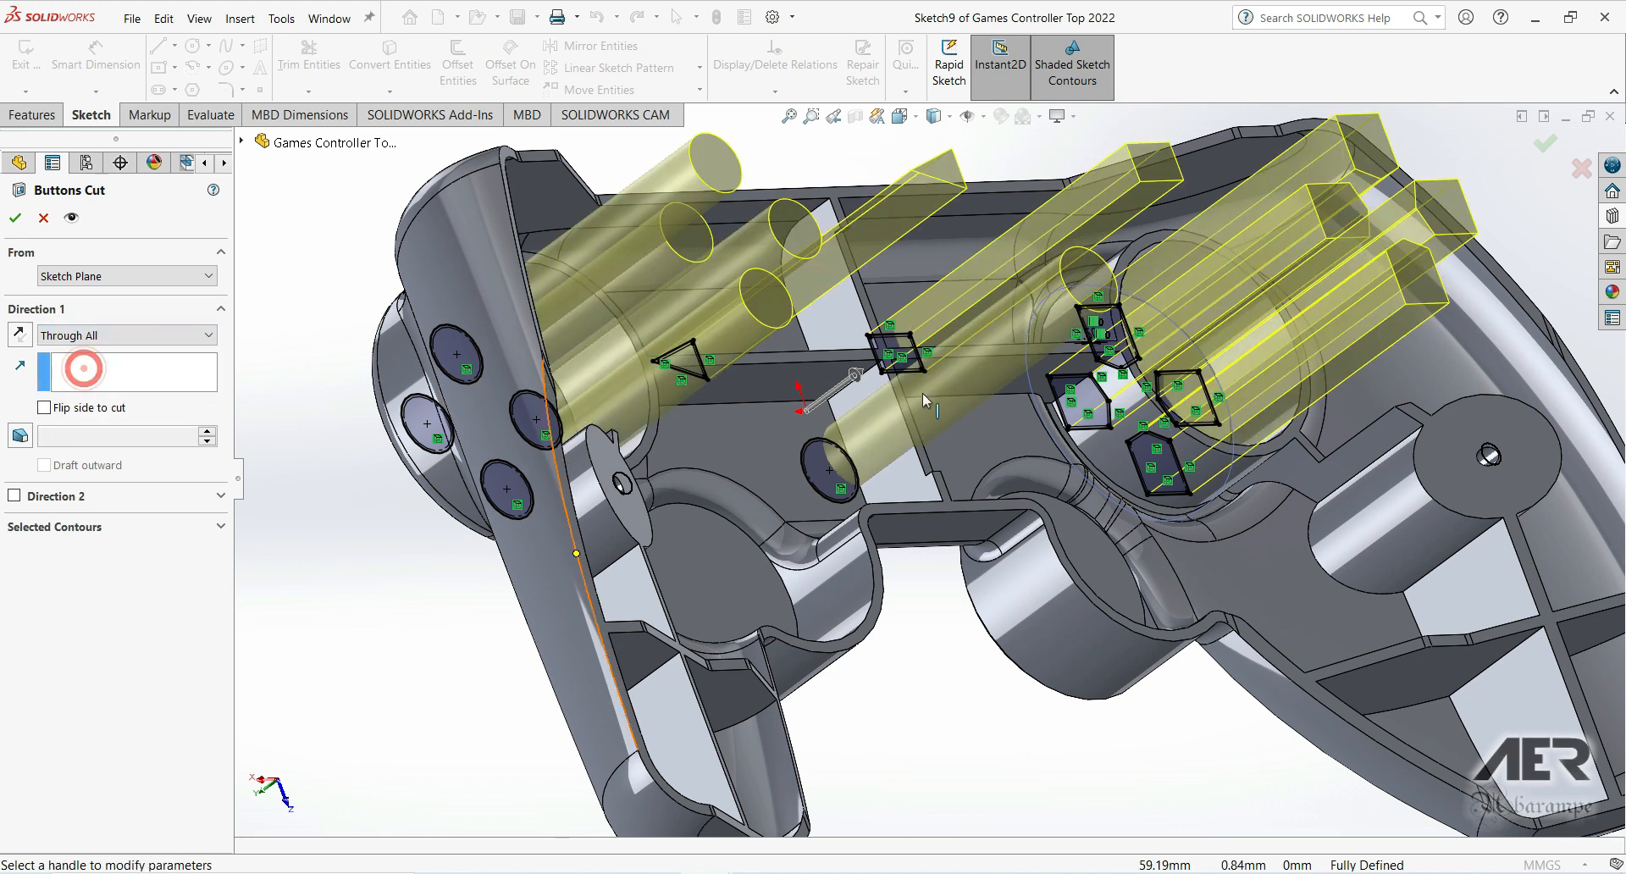
{"action": "key", "text": "z"}
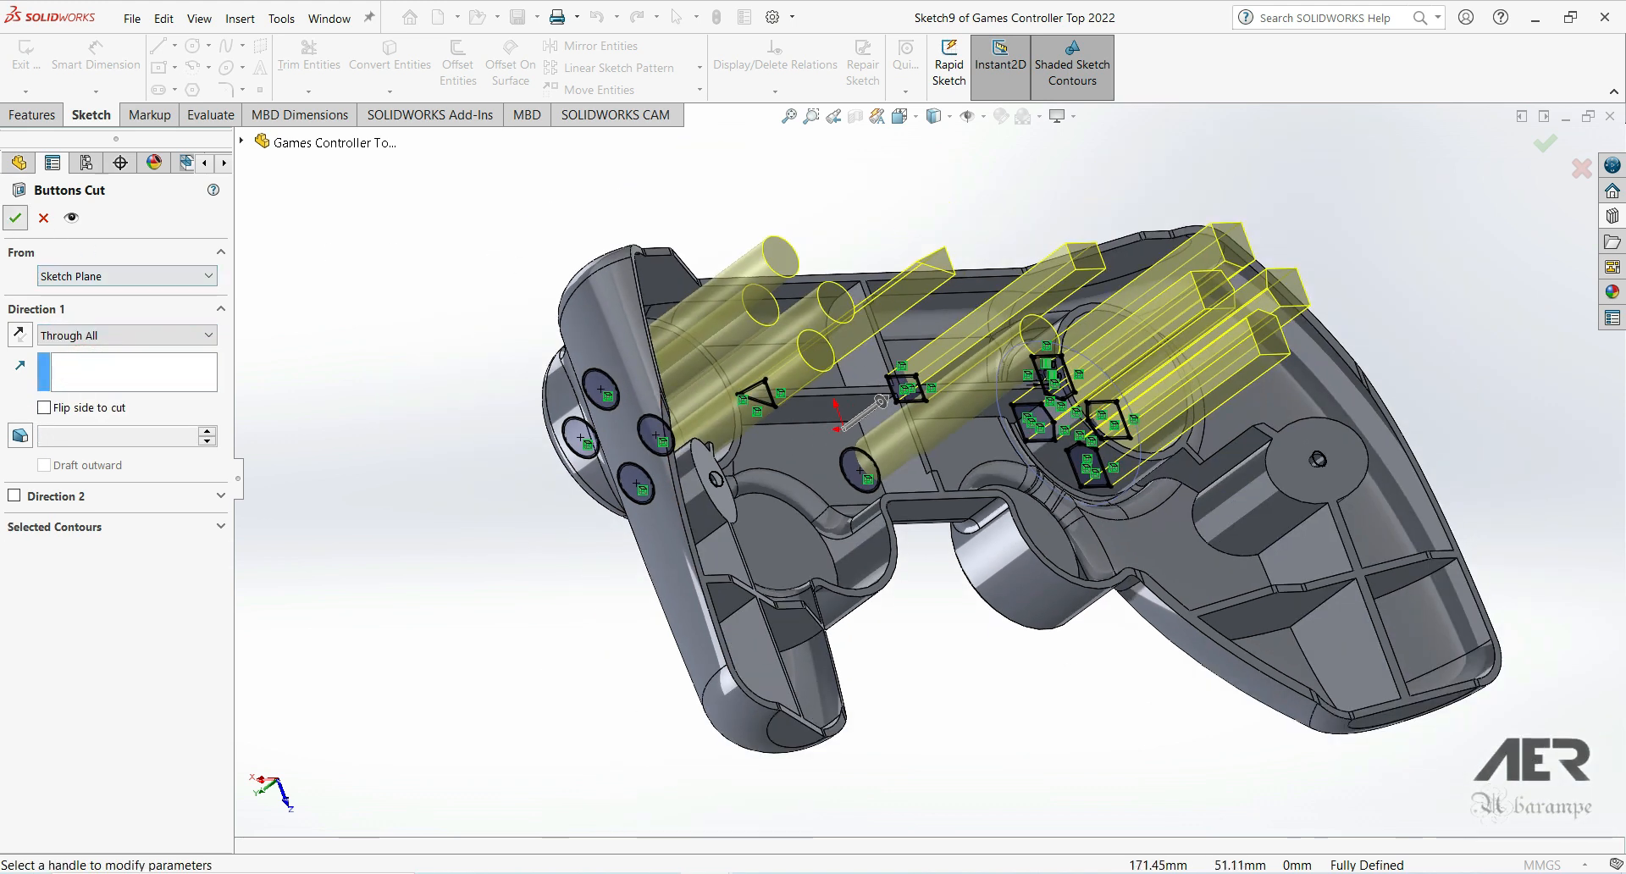
{"action": "key", "text": "Return"}
Step: Inspect the extended button cut where it passes through the central rib at the round middle button hole
{"action": "scroll", "coordinate": [948, 444], "scroll_direction": "down", "scroll_amount": 5}
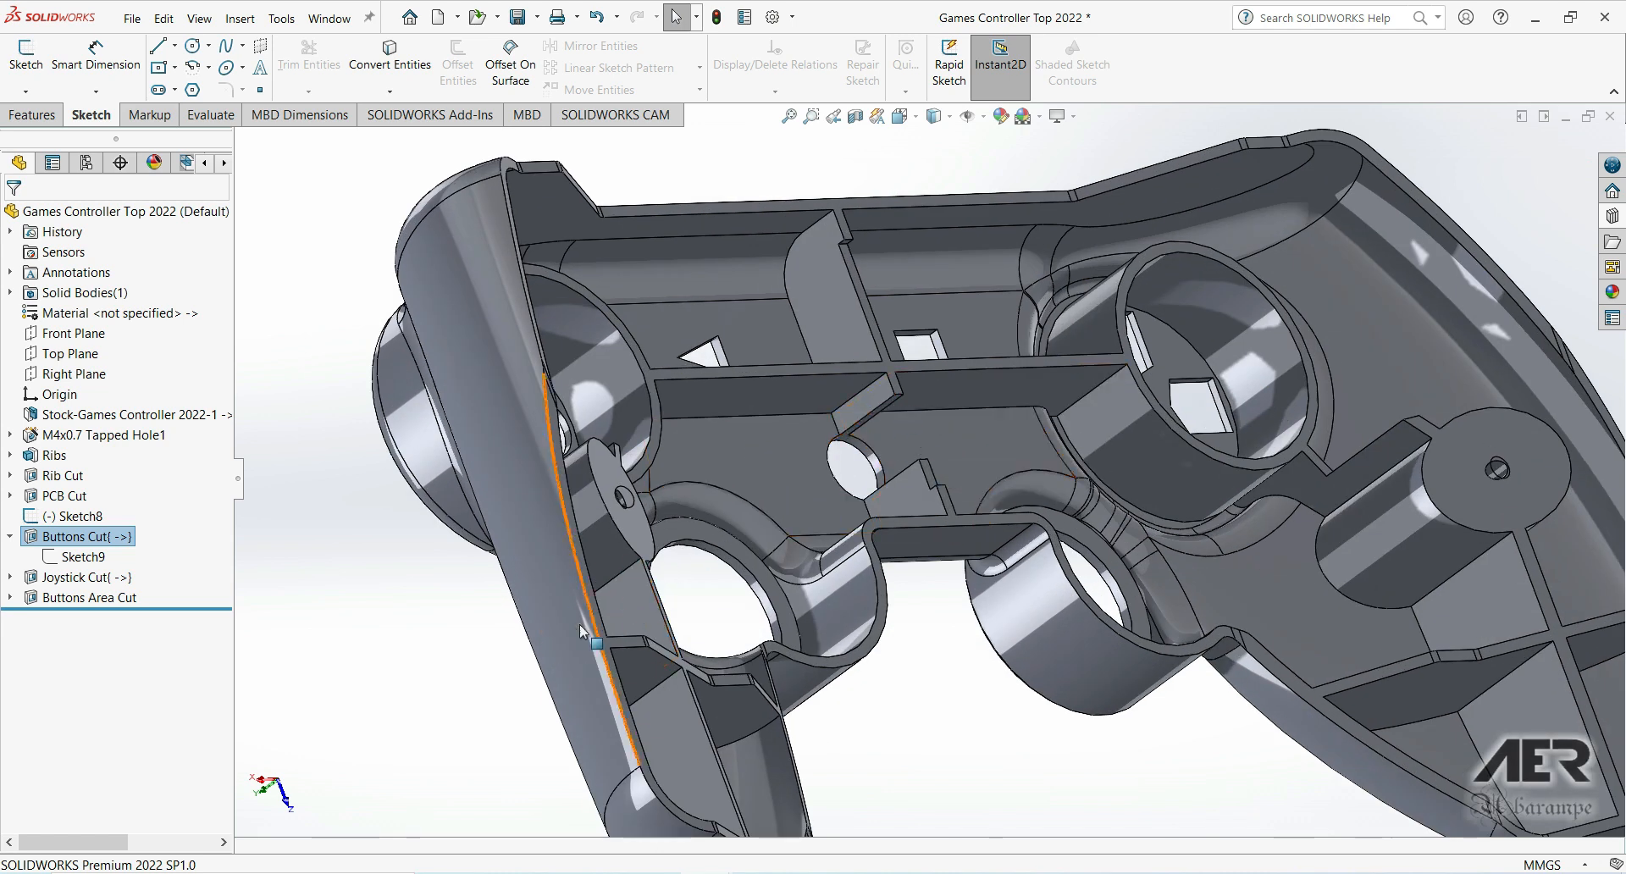
{"action": "scroll", "coordinate": [820, 502], "scroll_direction": "up", "scroll_amount": 2}
{"action": "middle_click_drag", "start_coordinate": [828, 483], "coordinate": [974, 479]}
{"action": "scroll", "coordinate": [845, 489], "scroll_direction": "up", "scroll_amount": 3}
{"action": "scroll", "coordinate": [811, 457], "scroll_direction": "down", "scroll_amount": 1}
{"action": "scroll", "coordinate": [810, 456], "scroll_direction": "down", "scroll_amount": 1}
{"action": "middle_click_drag", "start_coordinate": [809, 458], "coordinate": [675, 453]}
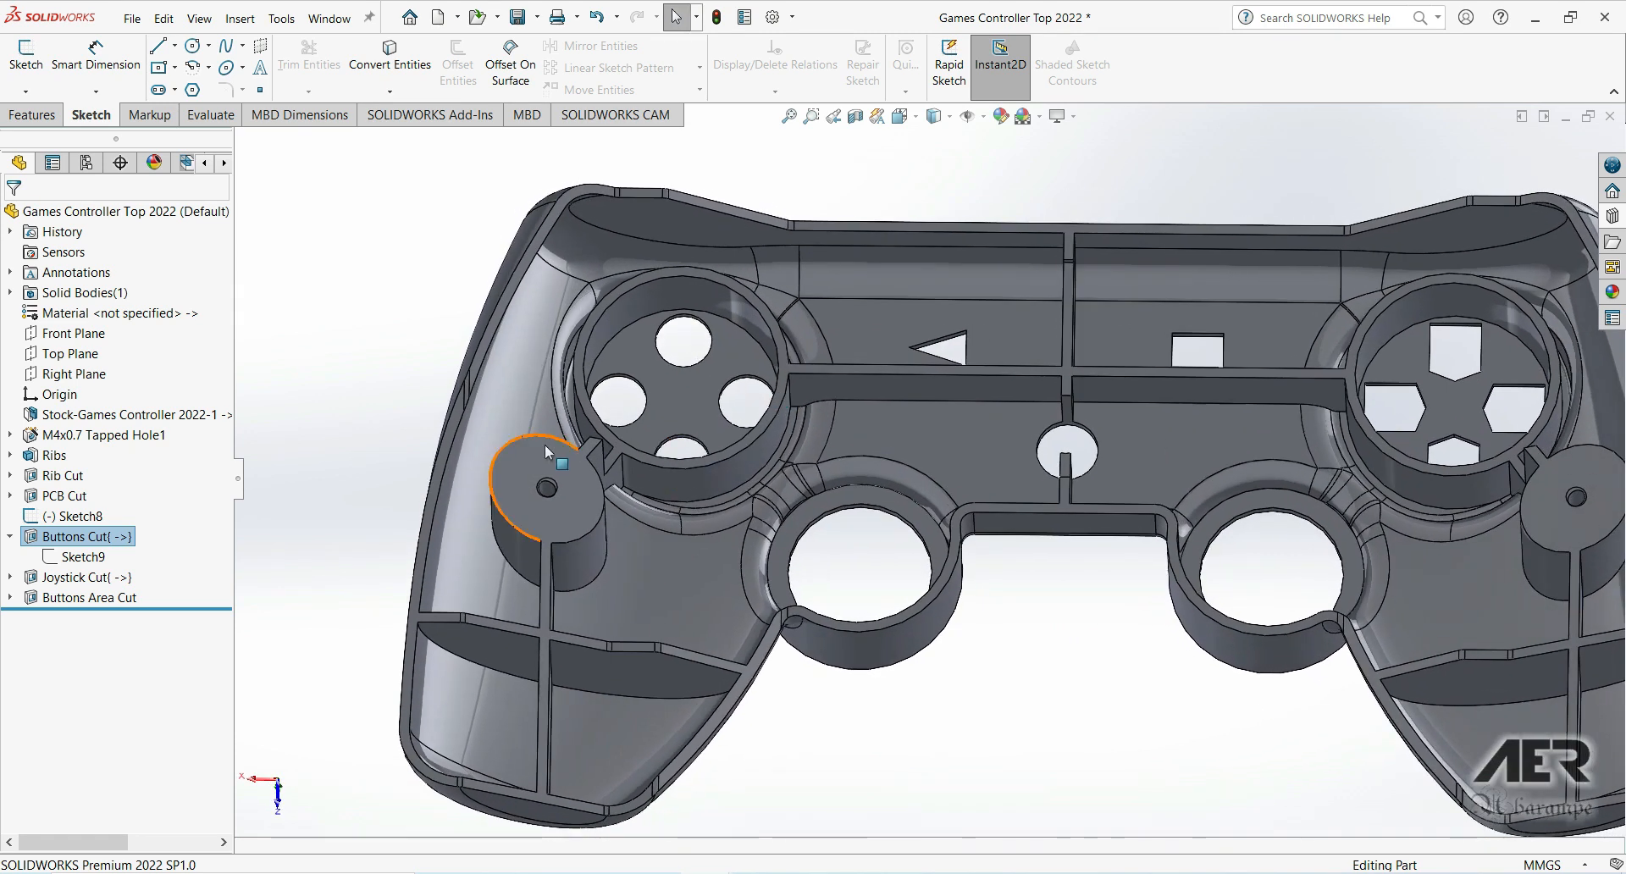
Step: Examine the screw bosses, the handle ribs and the outer surface of the top shell from several sides
{"action": "left_click", "coordinate": [561, 511]}
{"action": "scroll", "coordinate": [474, 356], "scroll_direction": "down", "scroll_amount": 1}
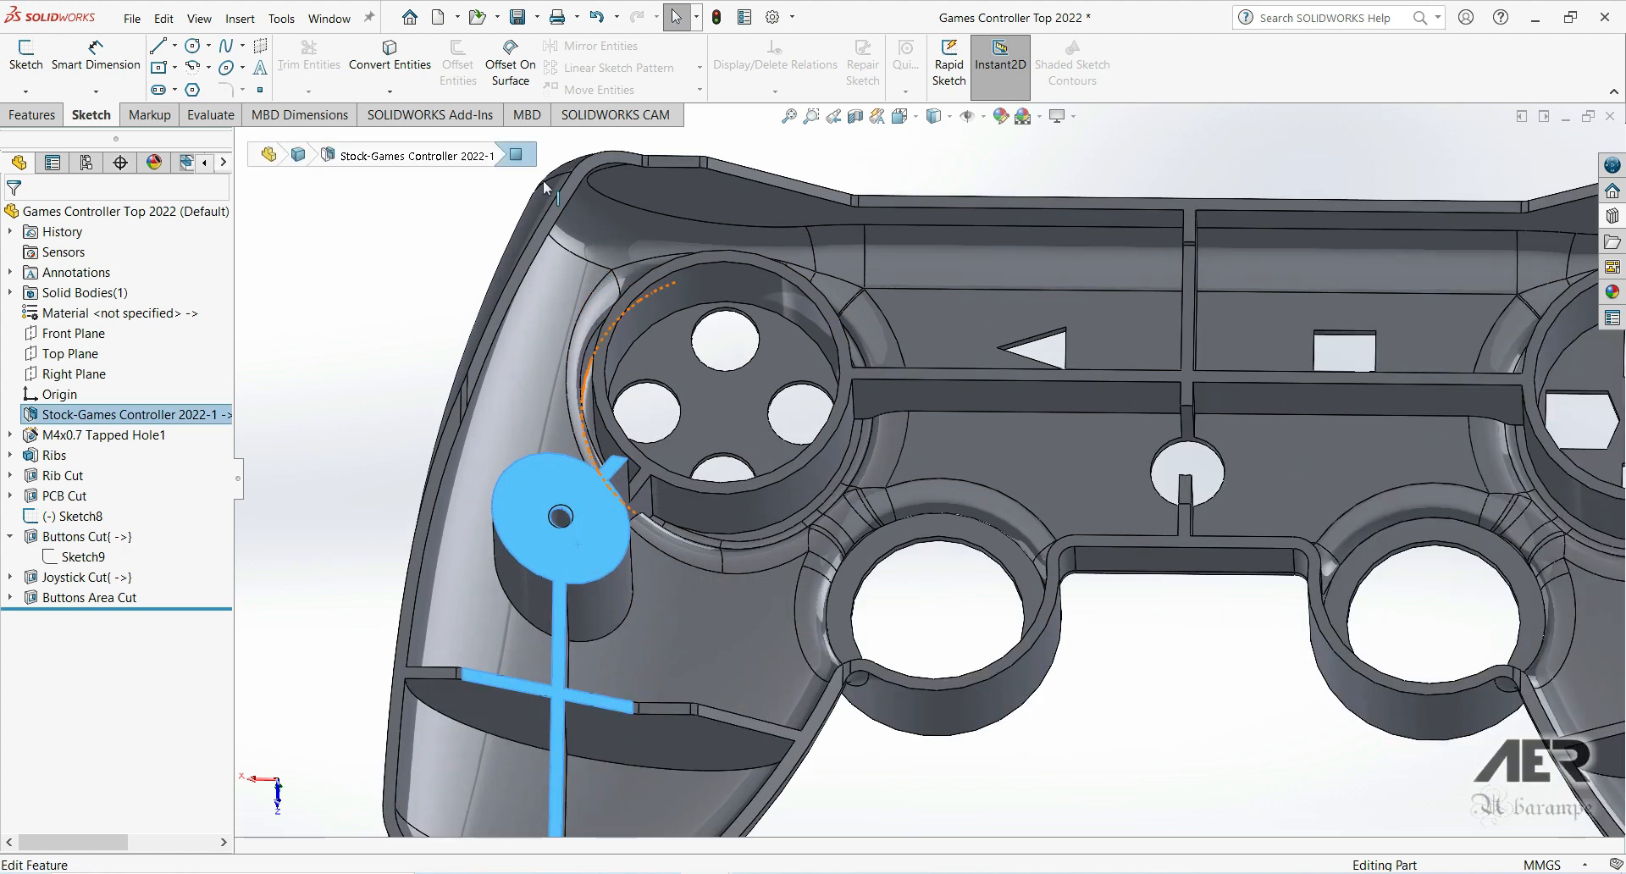
{"action": "scroll", "coordinate": [720, 339], "scroll_direction": "up", "scroll_amount": 1}
{"action": "middle_click_drag", "start_coordinate": [1000, 403], "coordinate": [1042, 410]}
{"action": "scroll", "coordinate": [1082, 354], "scroll_direction": "down", "scroll_amount": 1}
{"action": "scroll", "coordinate": [1093, 356], "scroll_direction": "up", "scroll_amount": 1}
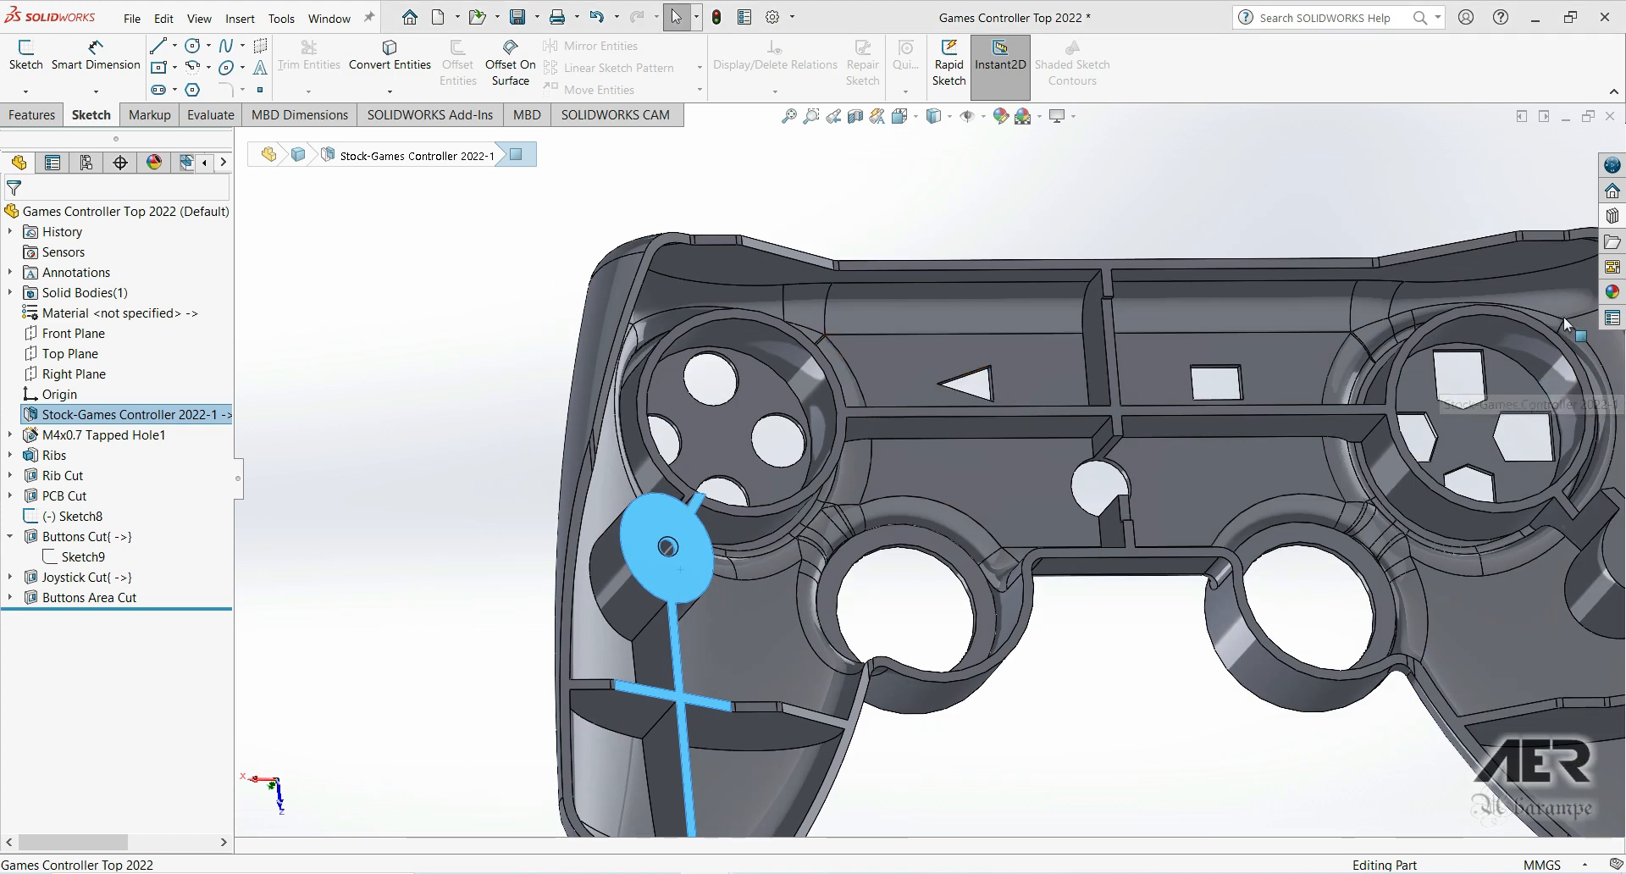
{"action": "middle_click_drag", "start_coordinate": [1562, 361], "coordinate": [1597, 356]}
{"action": "scroll", "coordinate": [1548, 415], "scroll_direction": "up", "scroll_amount": 3}
{"action": "scroll", "coordinate": [1309, 373], "scroll_direction": "down", "scroll_amount": 3}
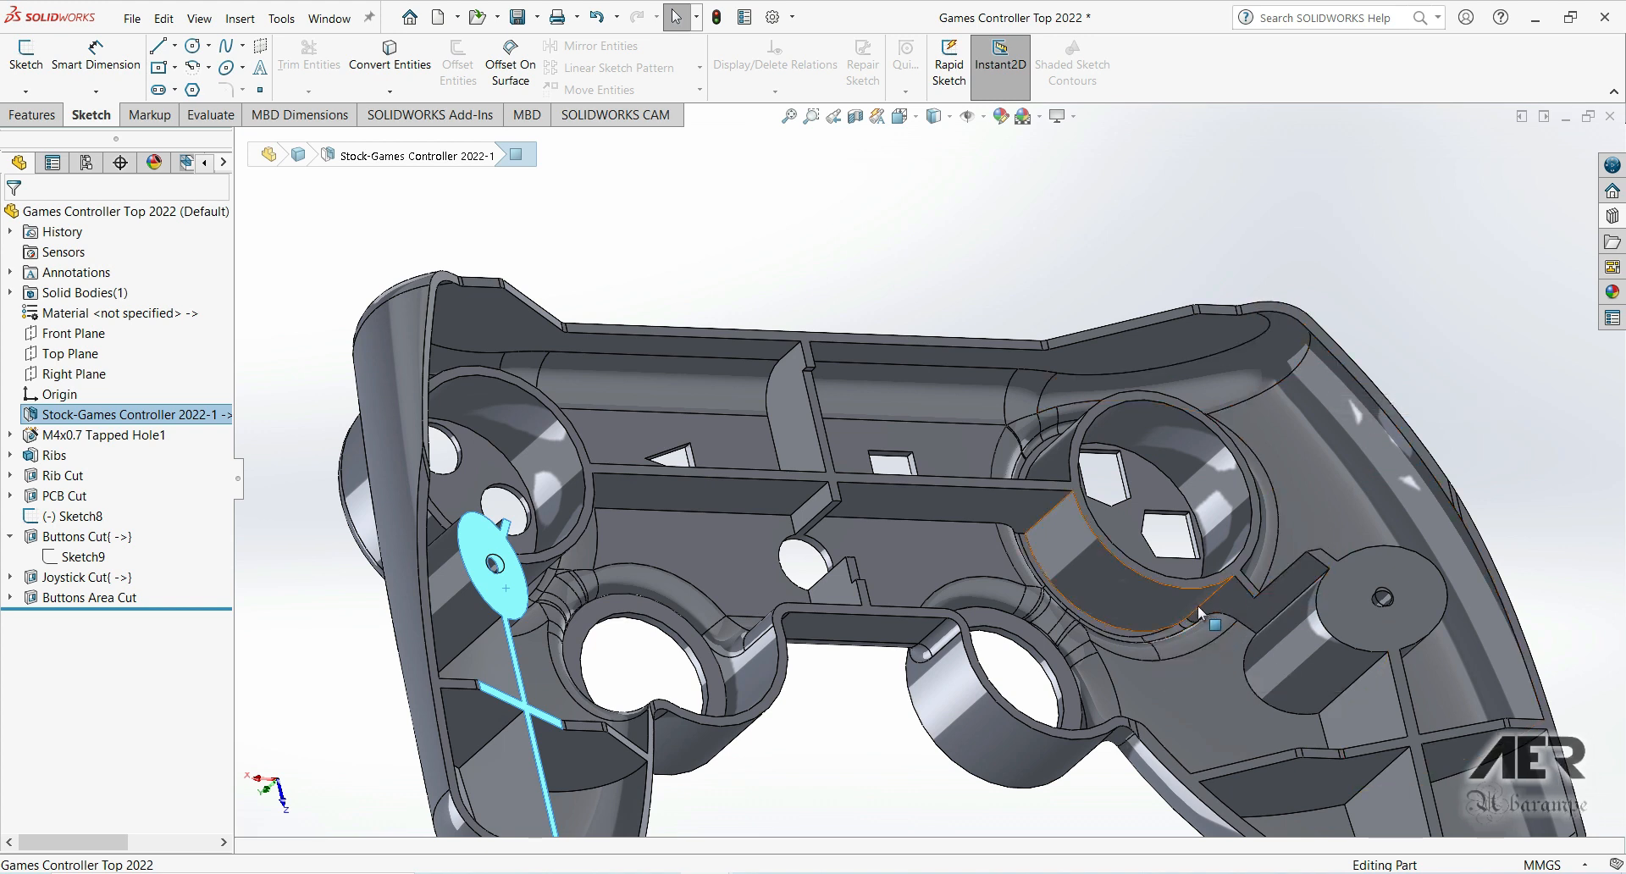
{"action": "mouse_move", "coordinate": [1359, 583]}
{"action": "middle_mouse_down"}
{"action": "mouse_move", "coordinate": [1125, 532]}
{"action": "mouse_move", "coordinate": [1355, 608]}
{"action": "middle_mouse_up"}
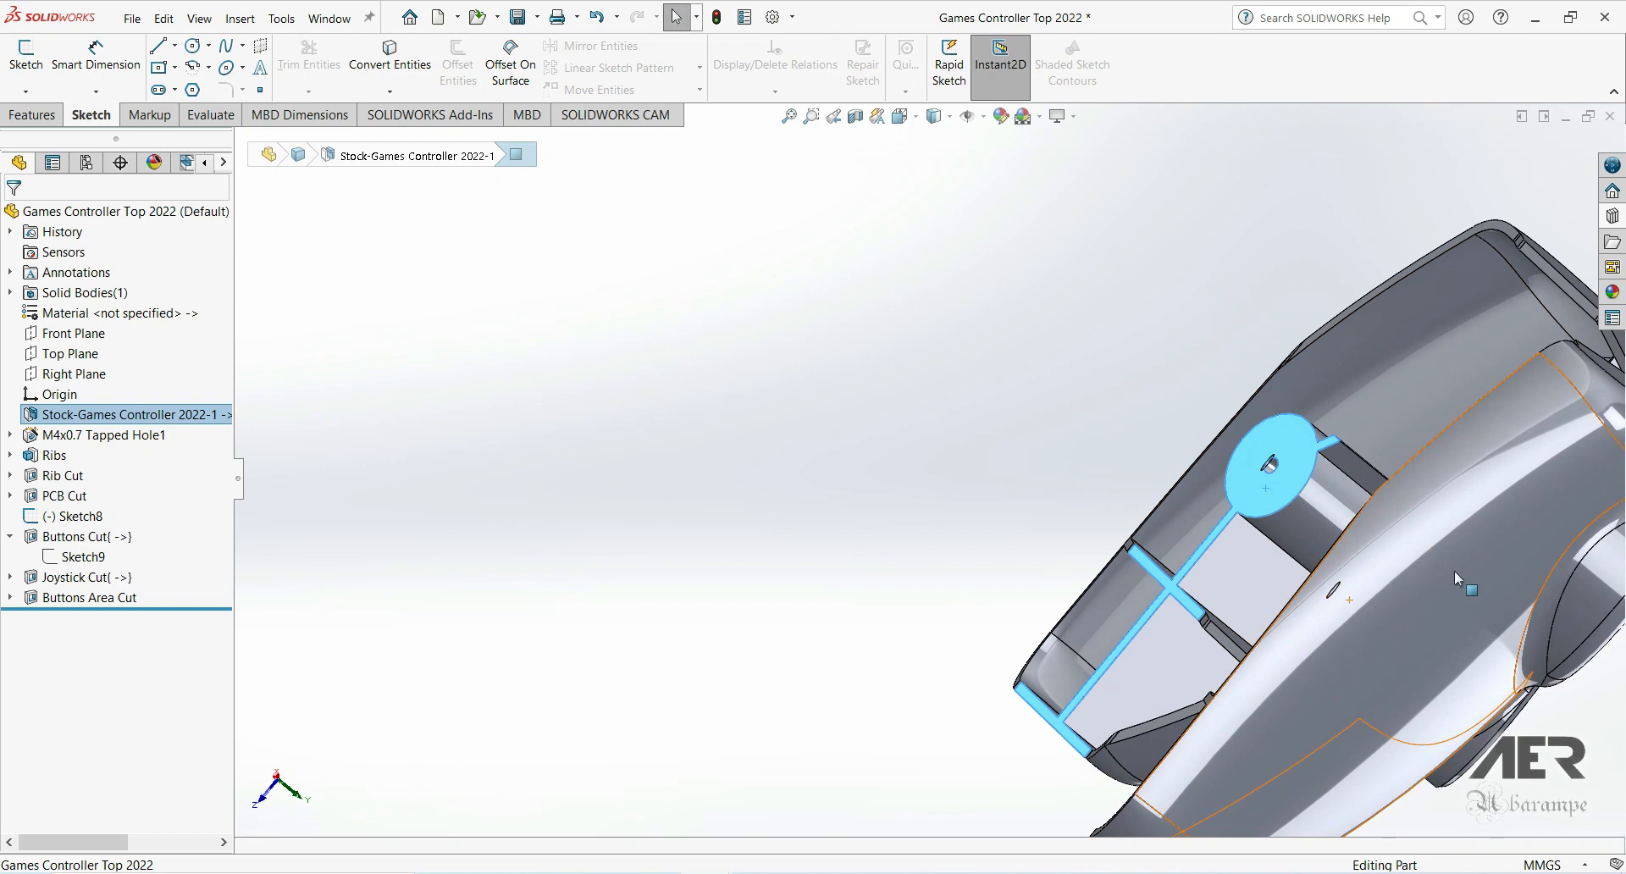
{"action": "scroll", "coordinate": [1478, 563], "scroll_direction": "up", "scroll_amount": 2}
{"action": "scroll", "coordinate": [1332, 513], "scroll_direction": "down", "scroll_amount": 3}
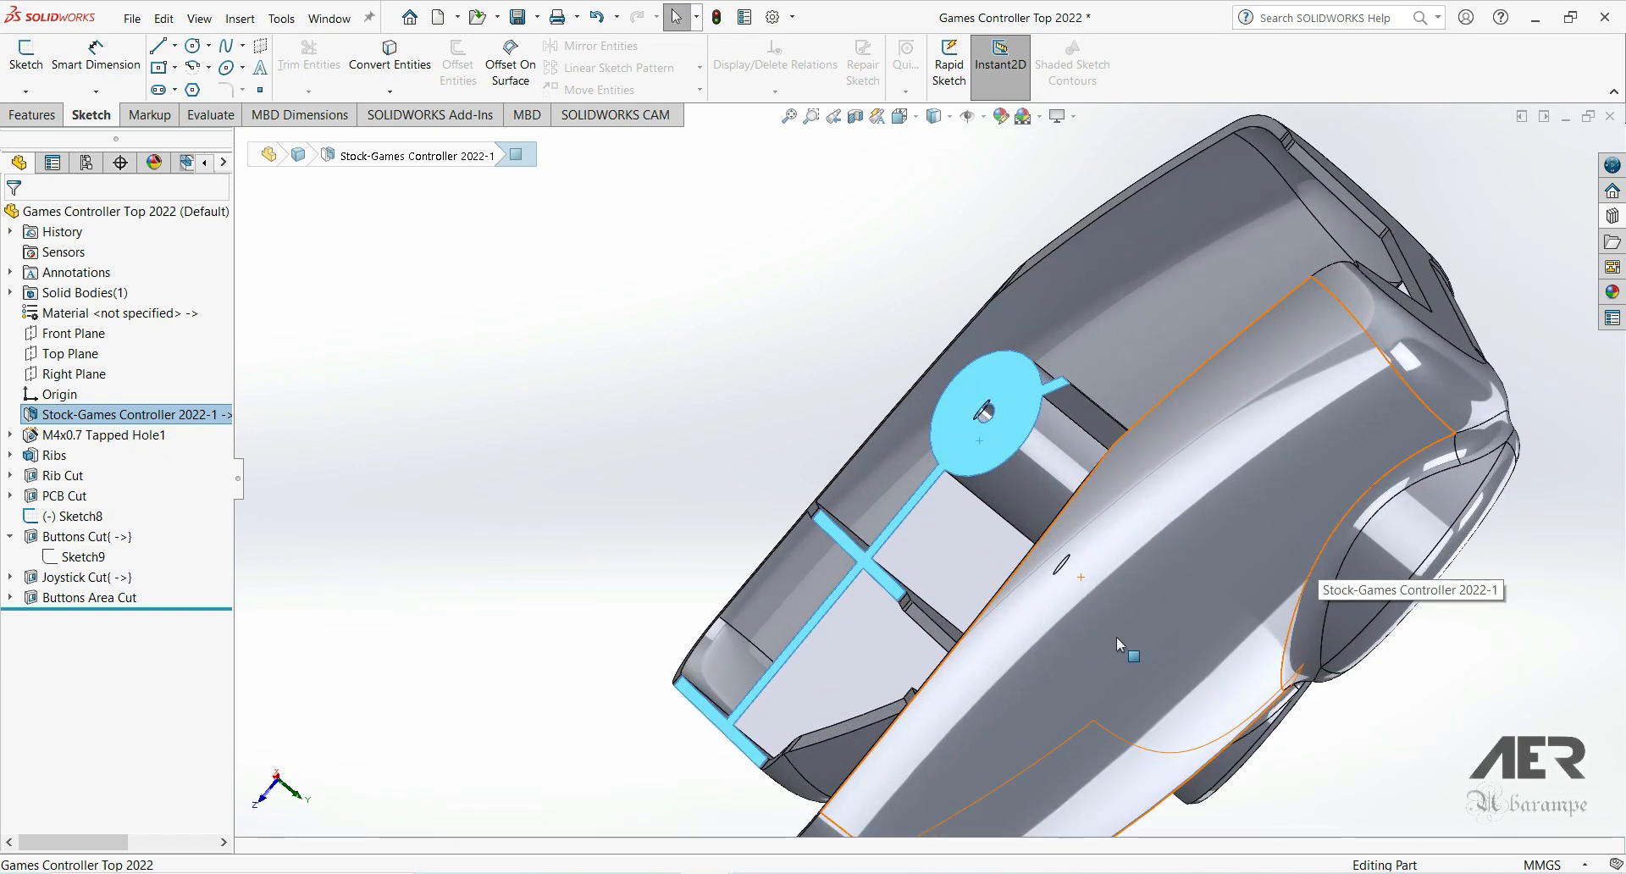
{"action": "scroll", "coordinate": [1211, 465], "scroll_direction": "up", "scroll_amount": 1}
{"action": "middle_click_drag", "start_coordinate": [1052, 563], "coordinate": [815, 468]}
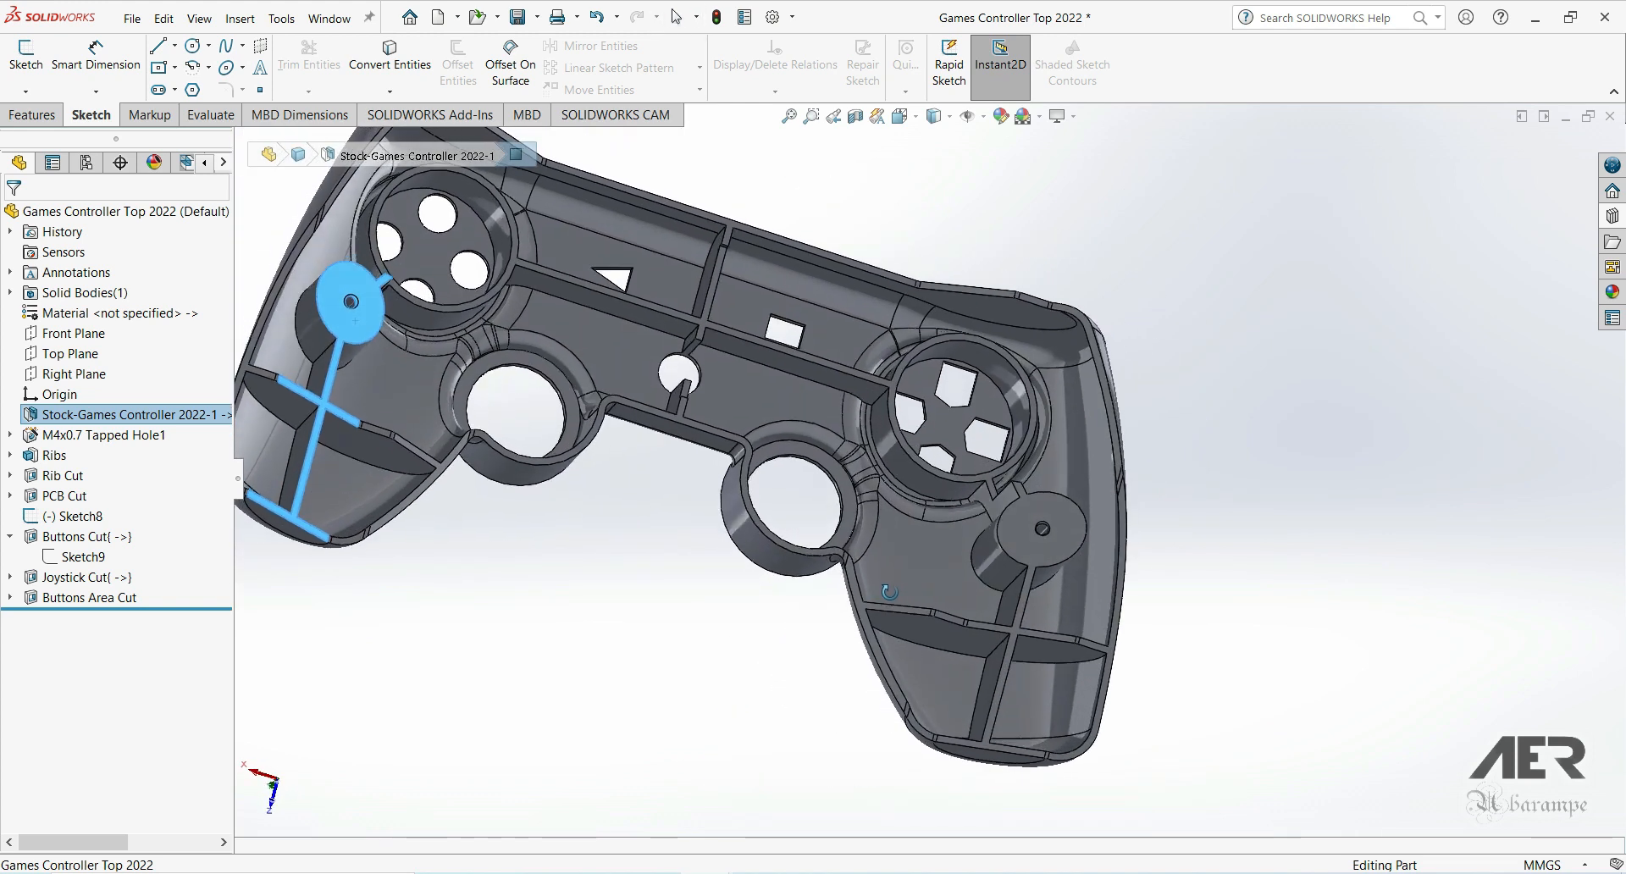
Step: Examine the rim and curved inner edge around a joystick opening on the inside of the top shell
{"action": "scroll", "coordinate": [813, 463], "scroll_direction": "down", "scroll_amount": 6}
{"action": "scroll", "coordinate": [786, 332], "scroll_direction": "down", "scroll_amount": 2}
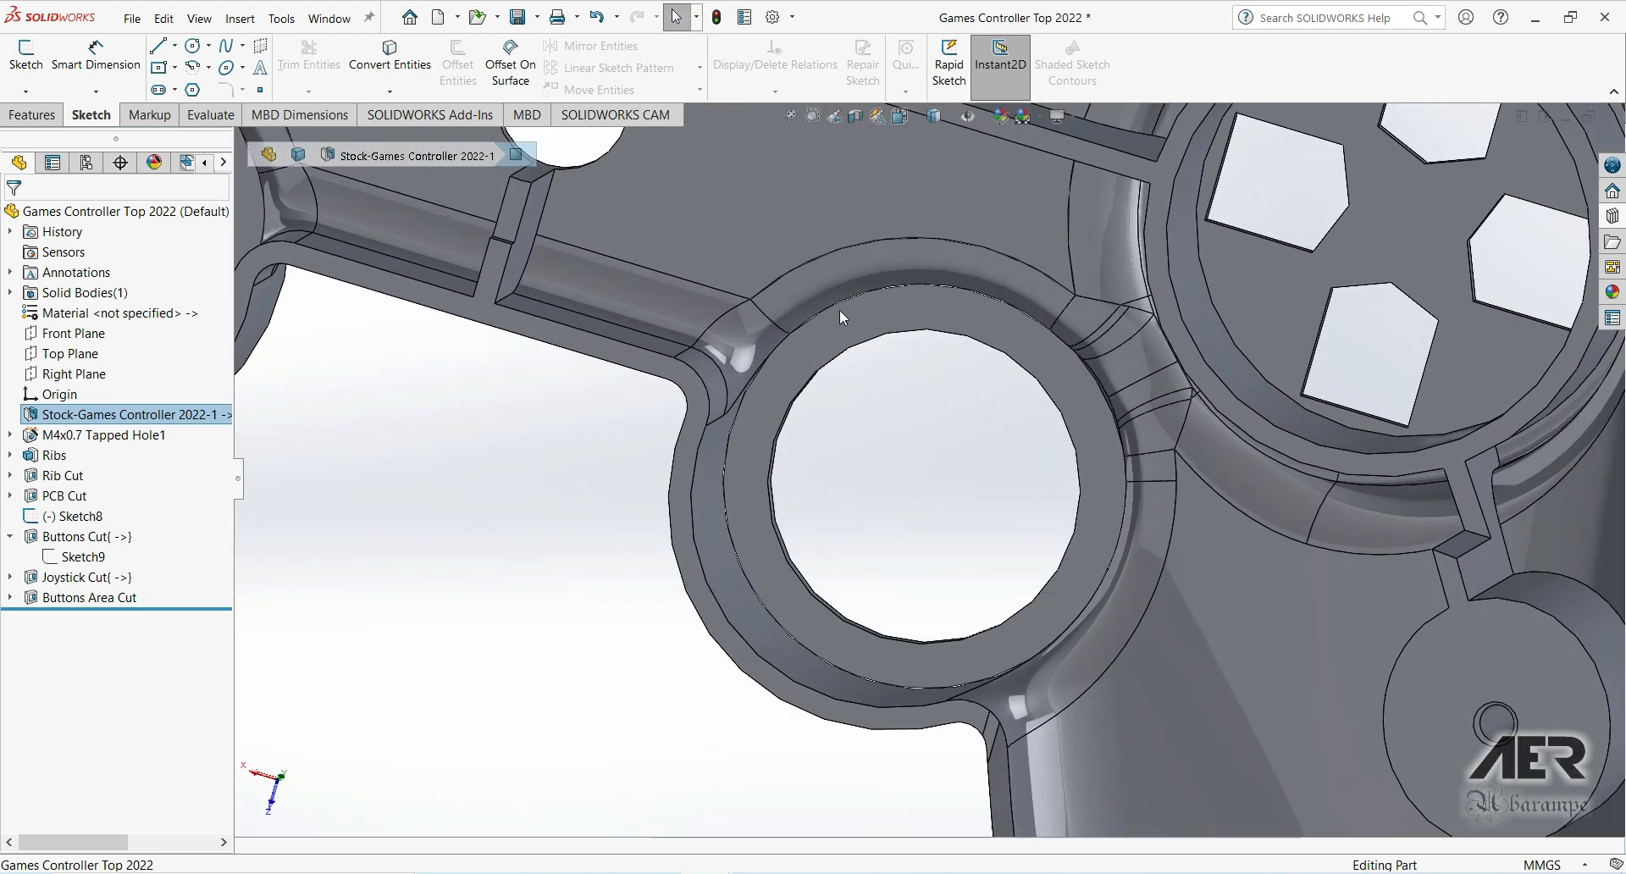
{"action": "middle_click_drag", "start_coordinate": [891, 293], "coordinate": [856, 303]}
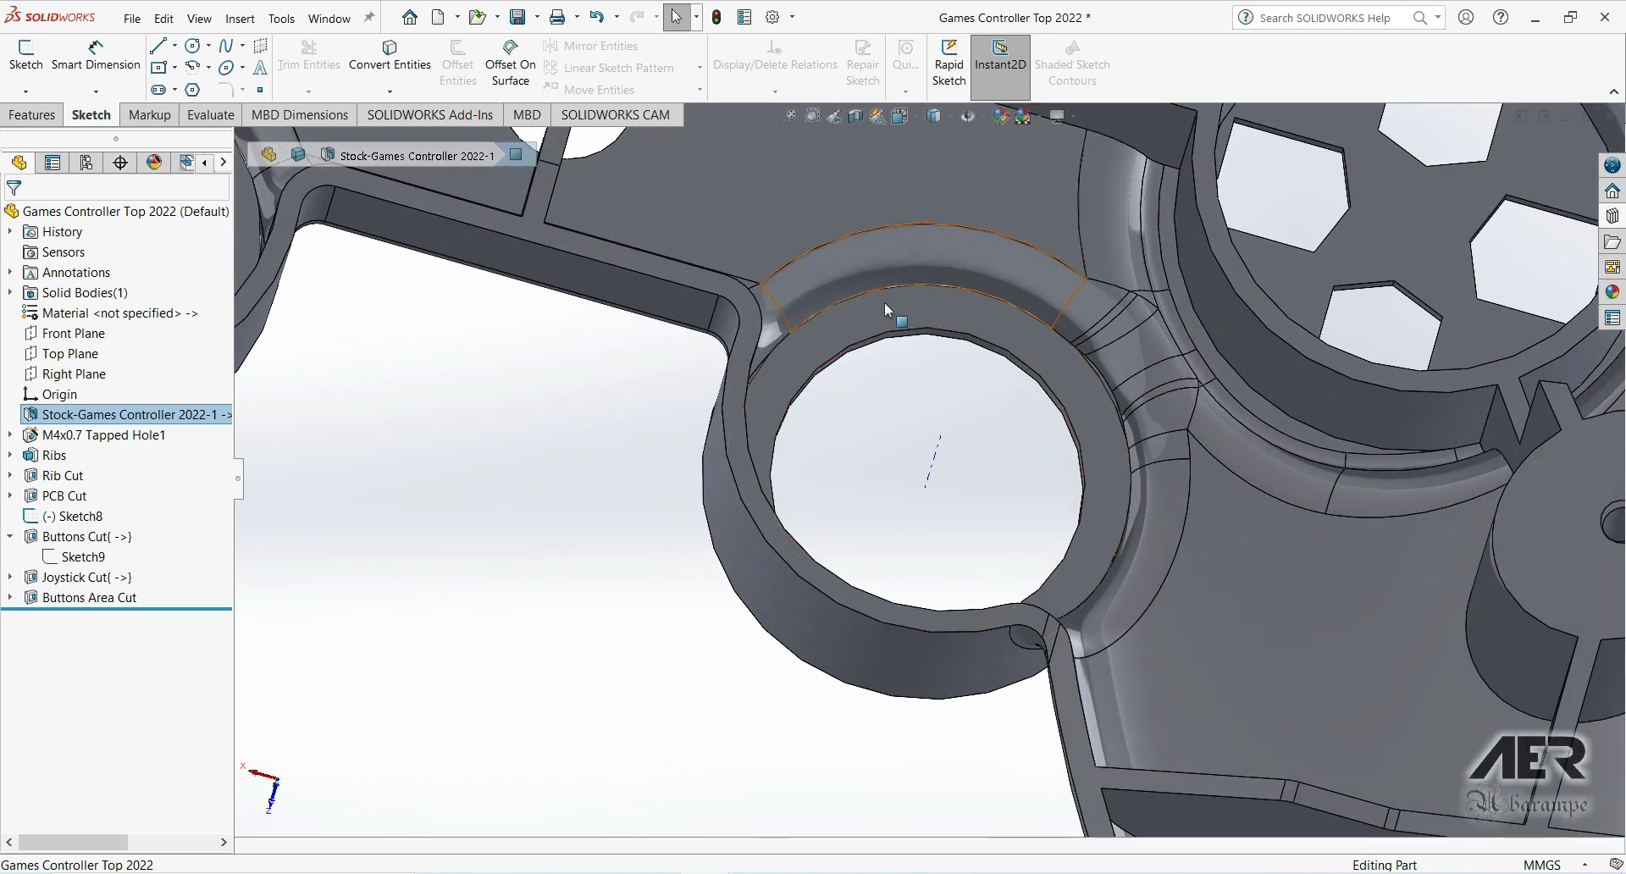
{"action": "left_click", "coordinate": [867, 292]}
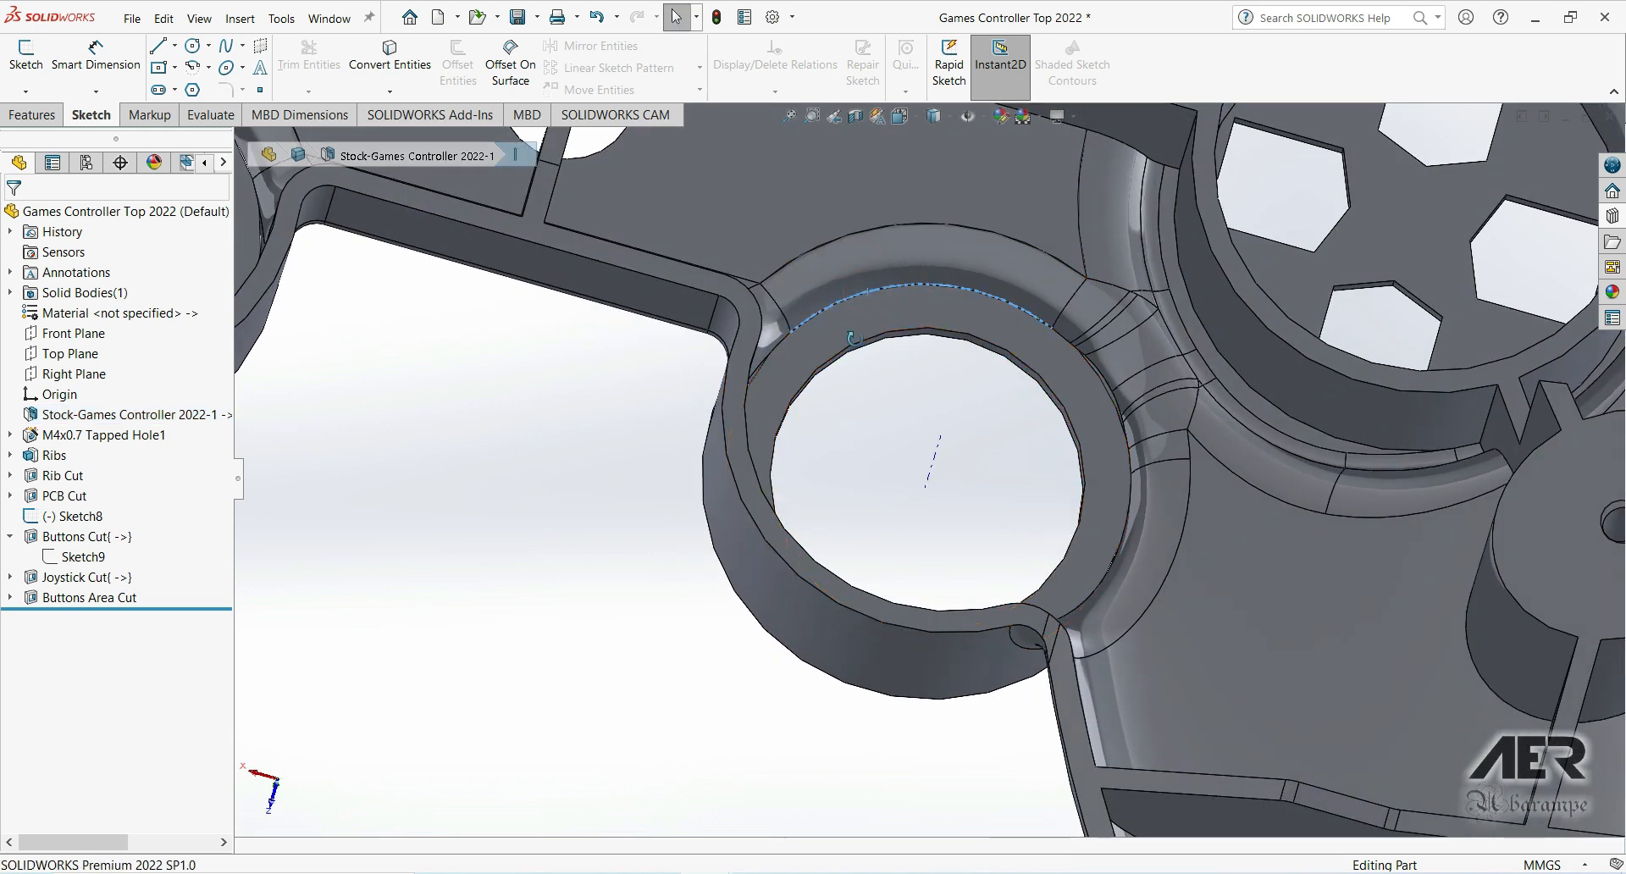
{"action": "middle_click_drag", "start_coordinate": [853, 338], "coordinate": [882, 356]}
{"action": "scroll", "coordinate": [813, 393], "scroll_direction": "up", "scroll_amount": 2}
{"action": "left_click", "coordinate": [709, 433]}
{"action": "scroll", "coordinate": [705, 423], "scroll_direction": "up", "scroll_amount": 3}
{"action": "scroll", "coordinate": [696, 396], "scroll_direction": "up", "scroll_amount": 2}
{"action": "middle_click_drag", "start_coordinate": [698, 400], "coordinate": [793, 458]}
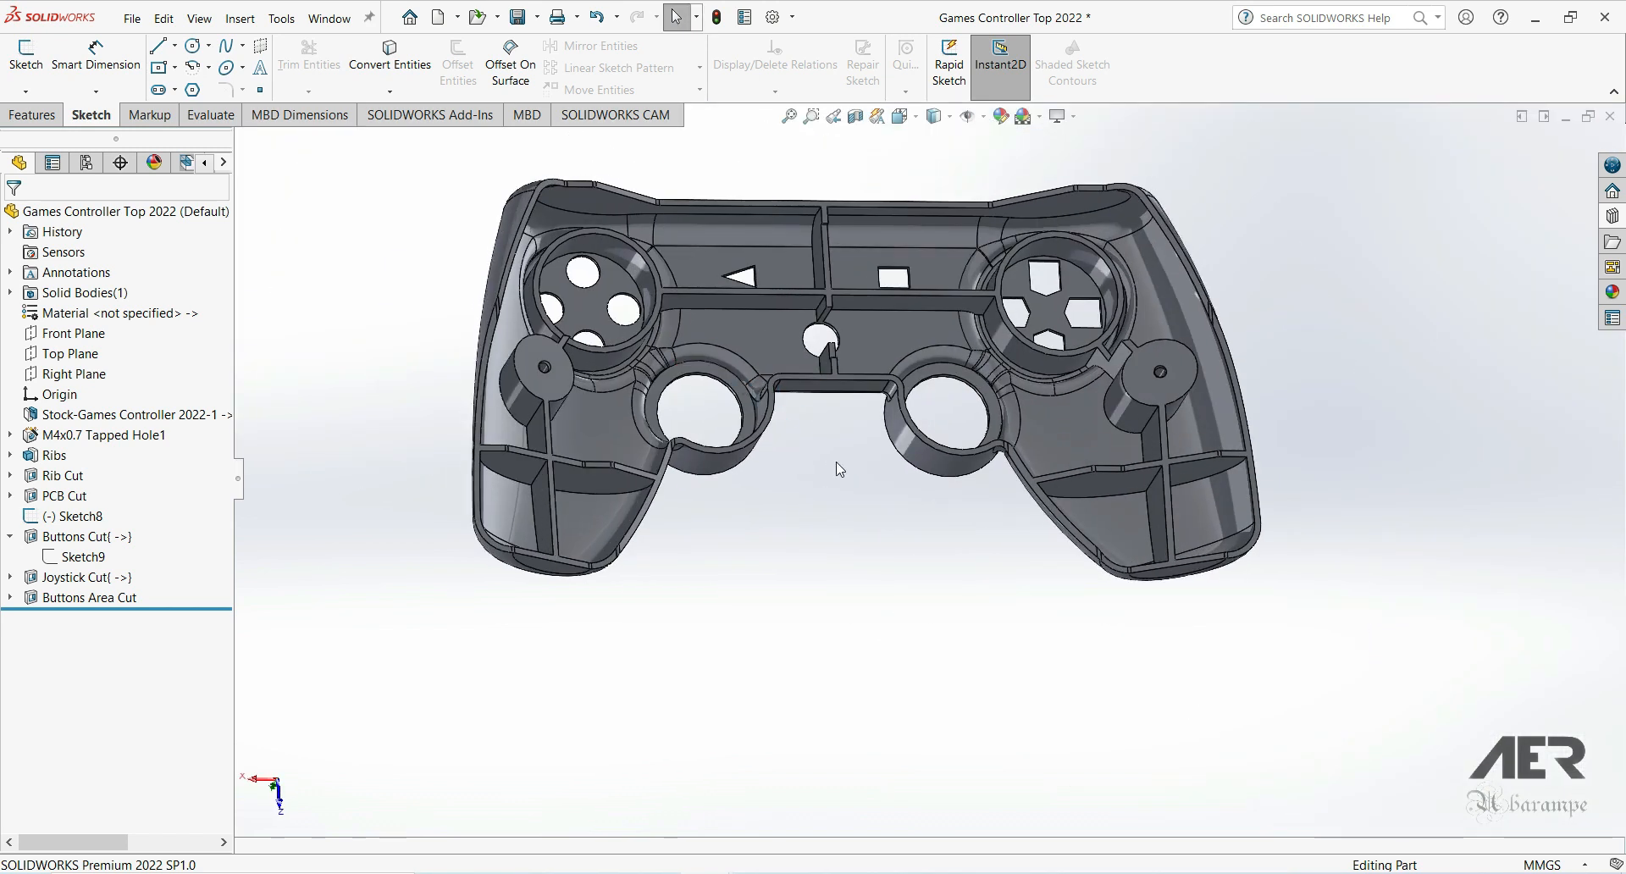
Step: Return to the assembly, rebuild it with the changed top shell, and open the Games Controller Bottom 2022 part
{"action": "key", "text": "ctrl+Tab"}
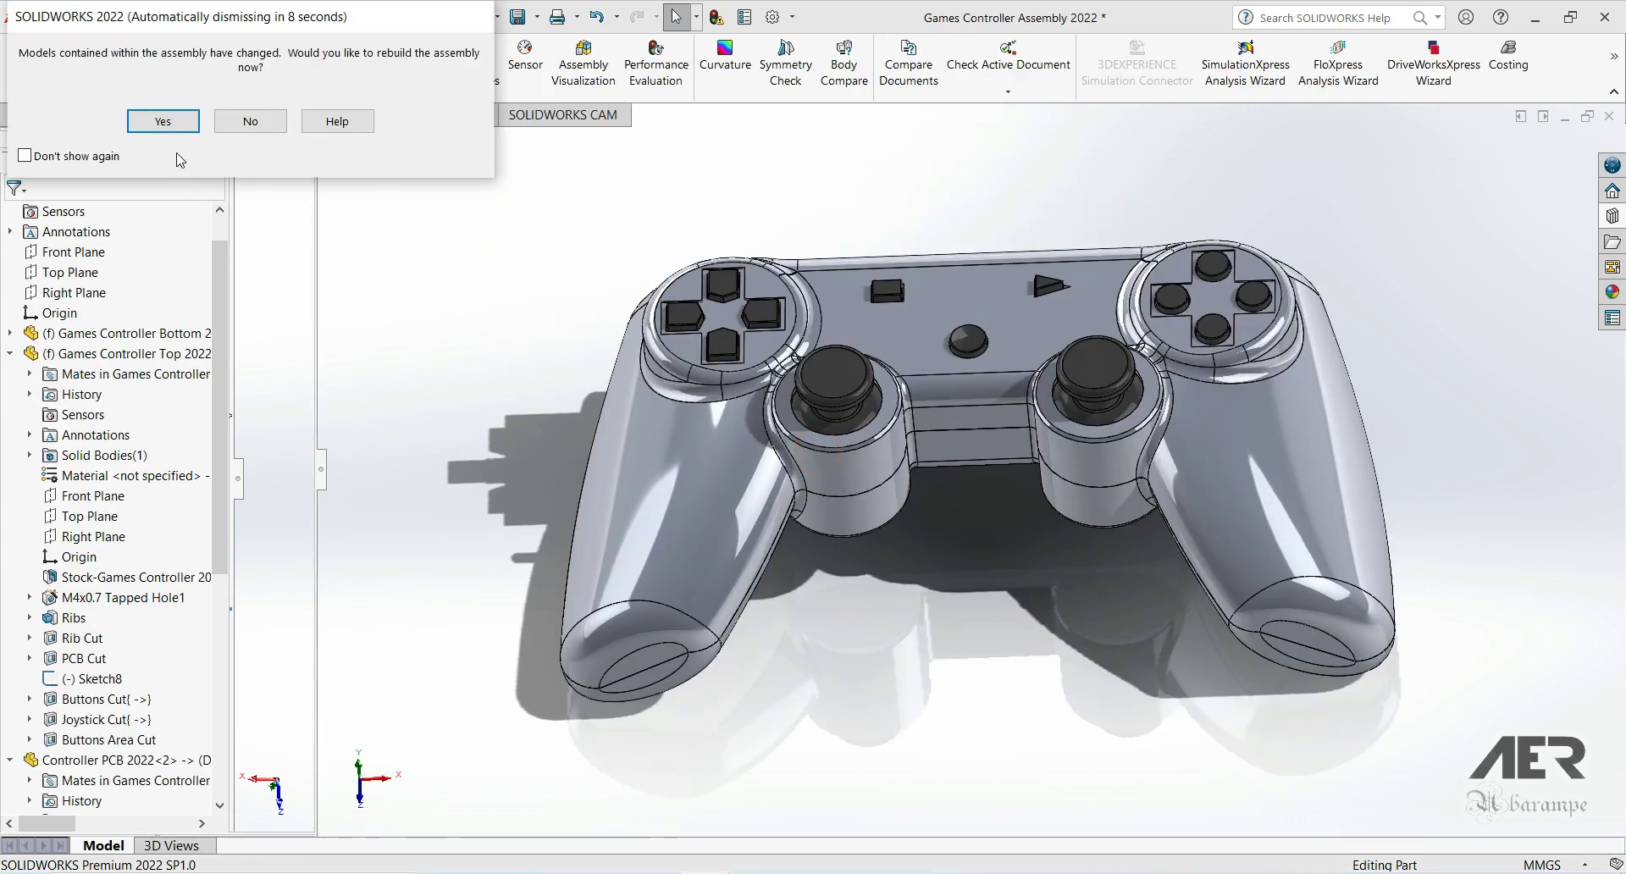
{"action": "left_click", "coordinate": [180, 127]}
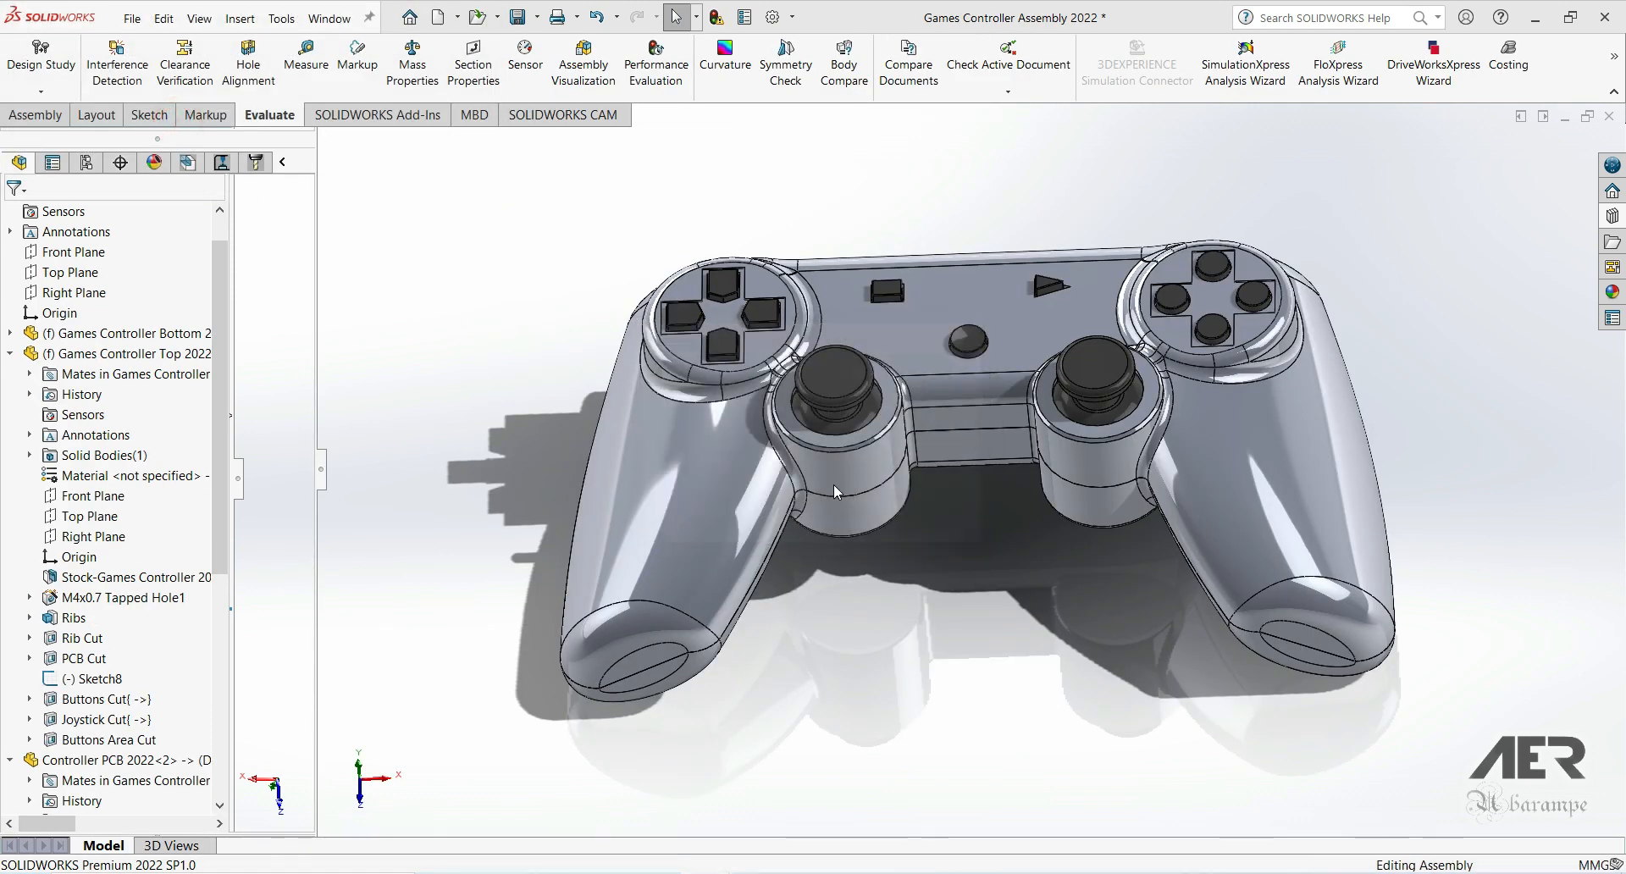
{"action": "left_click", "coordinate": [648, 676]}
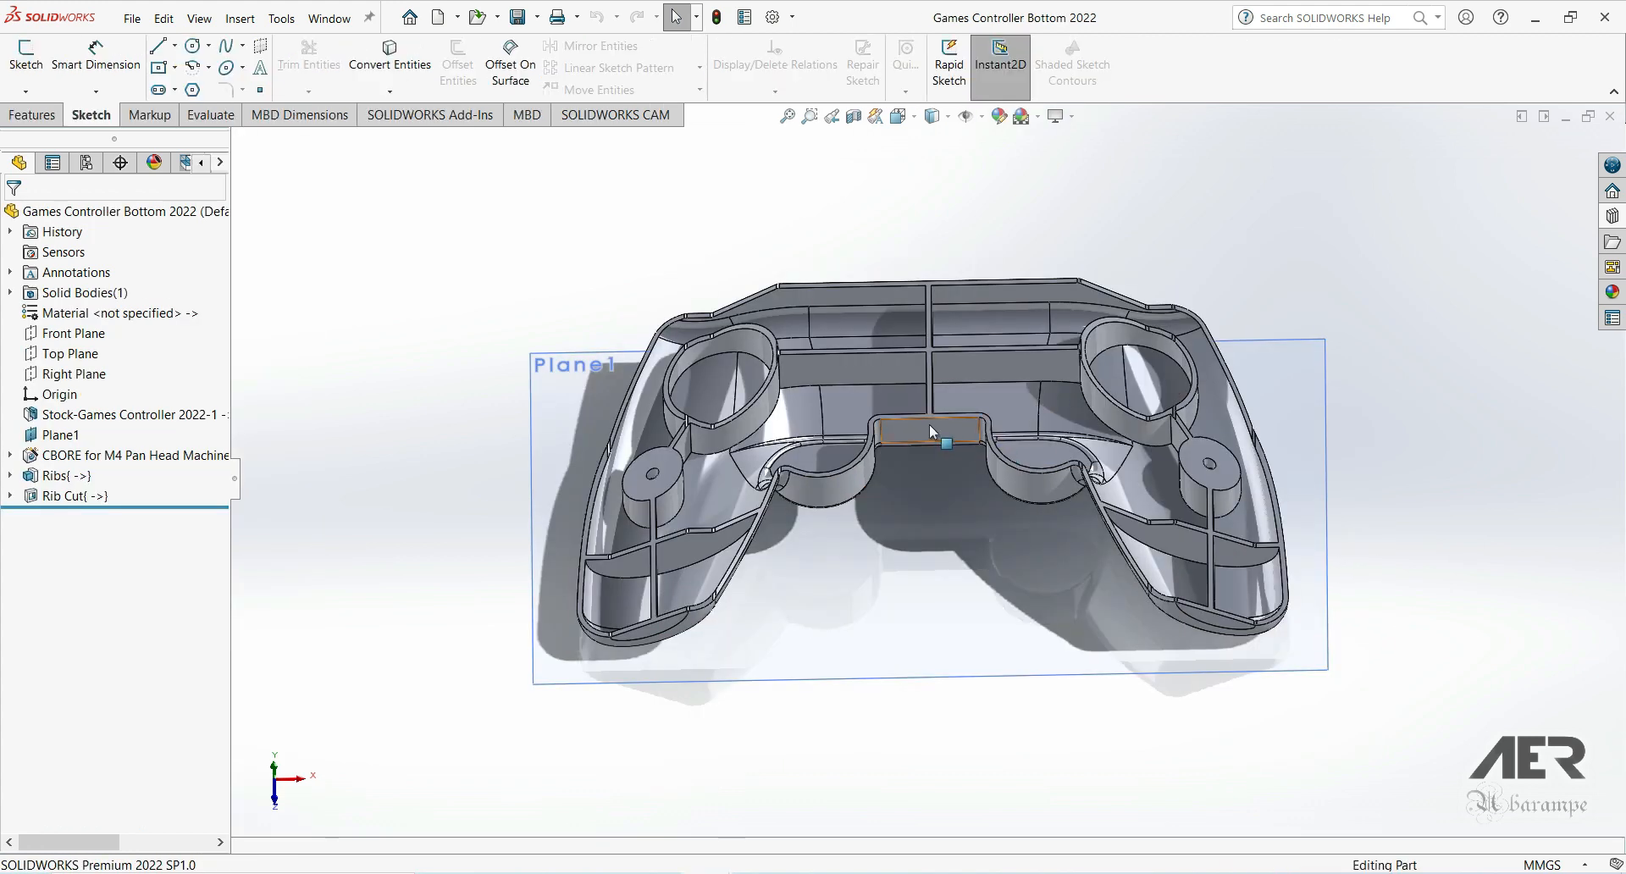
Step: Examine the ribs, screw bosses and joystick recesses inside the bottom shell
{"action": "middle_click_drag", "start_coordinate": [858, 395], "coordinate": [901, 348]}
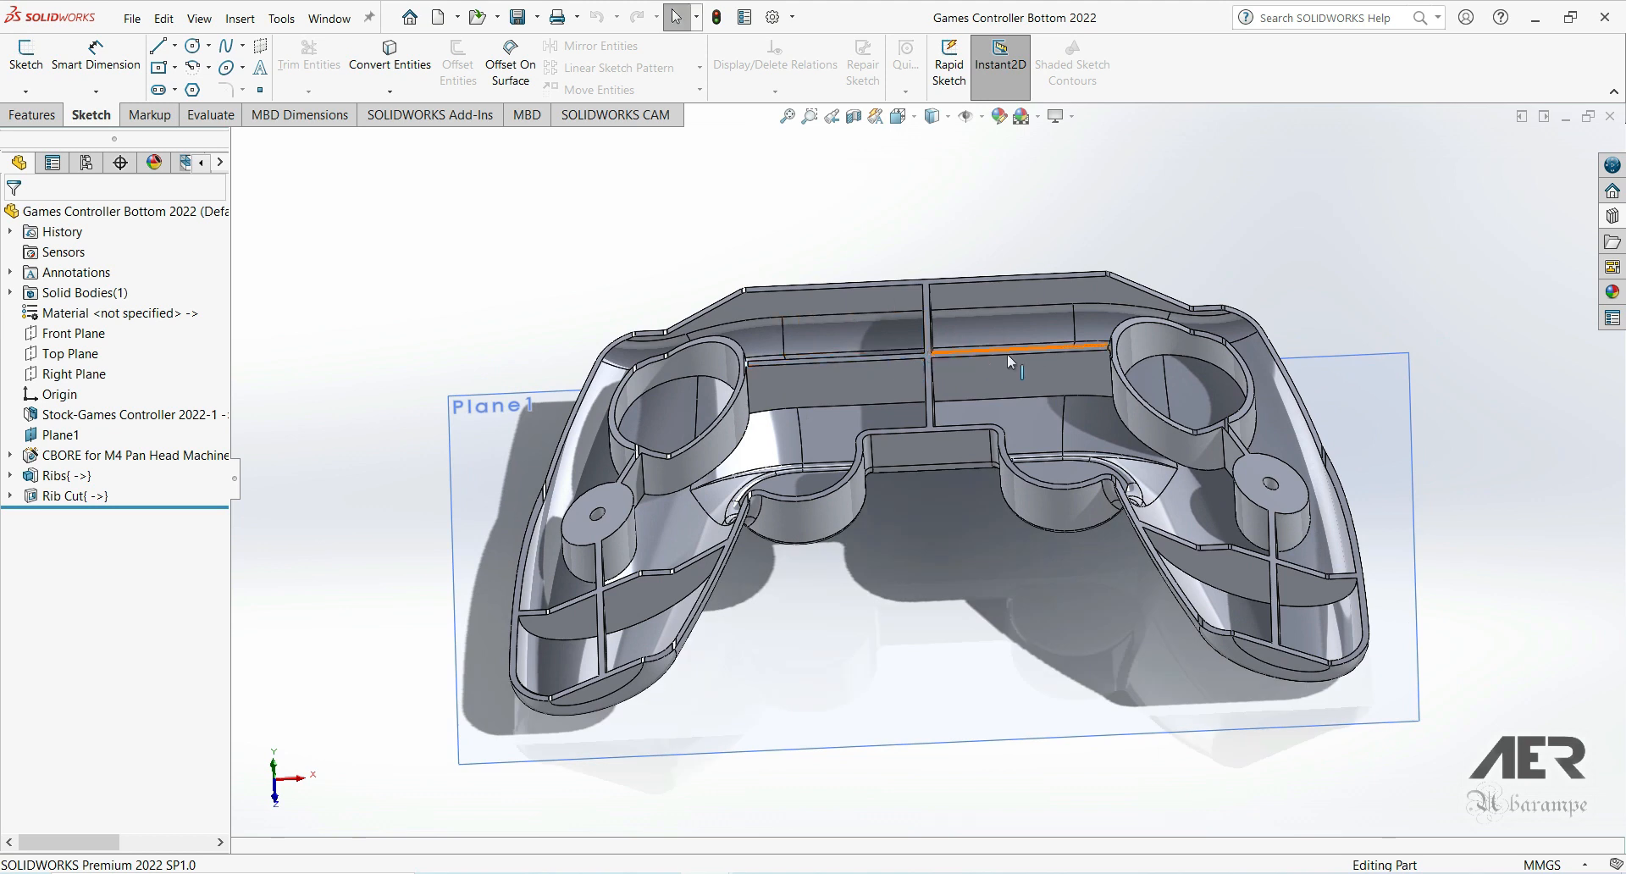
{"action": "middle_click_drag", "start_coordinate": [816, 447], "coordinate": [801, 603]}
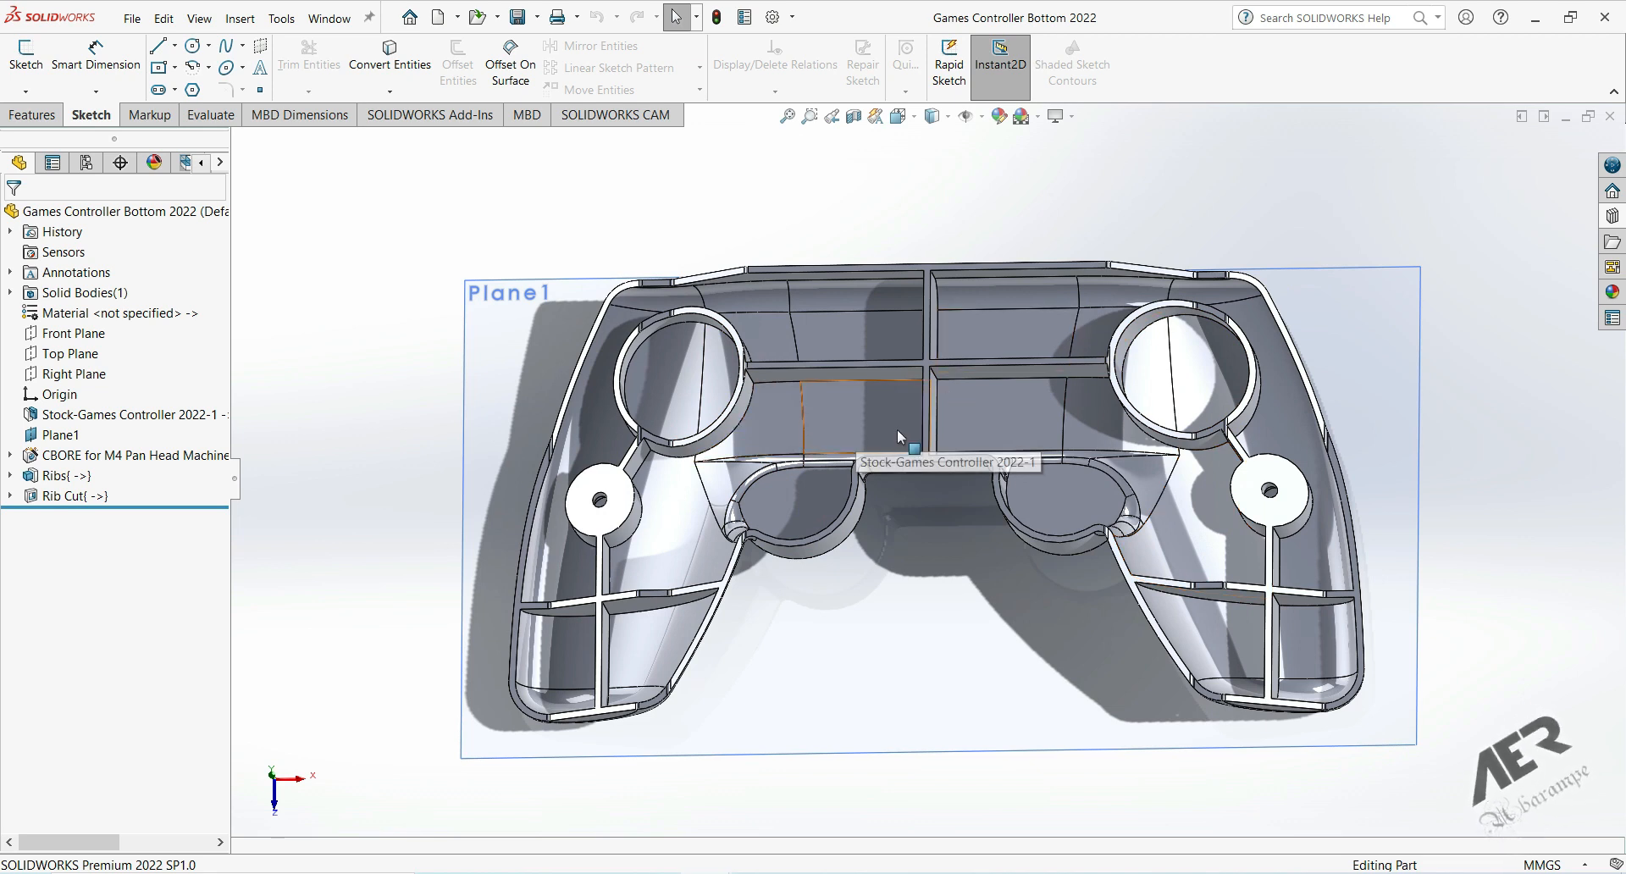
{"action": "mouse_move", "coordinate": [799, 438]}
{"action": "middle_mouse_down"}
{"action": "mouse_move", "coordinate": [845, 403]}
{"action": "mouse_move", "coordinate": [802, 415]}
{"action": "middle_mouse_up"}
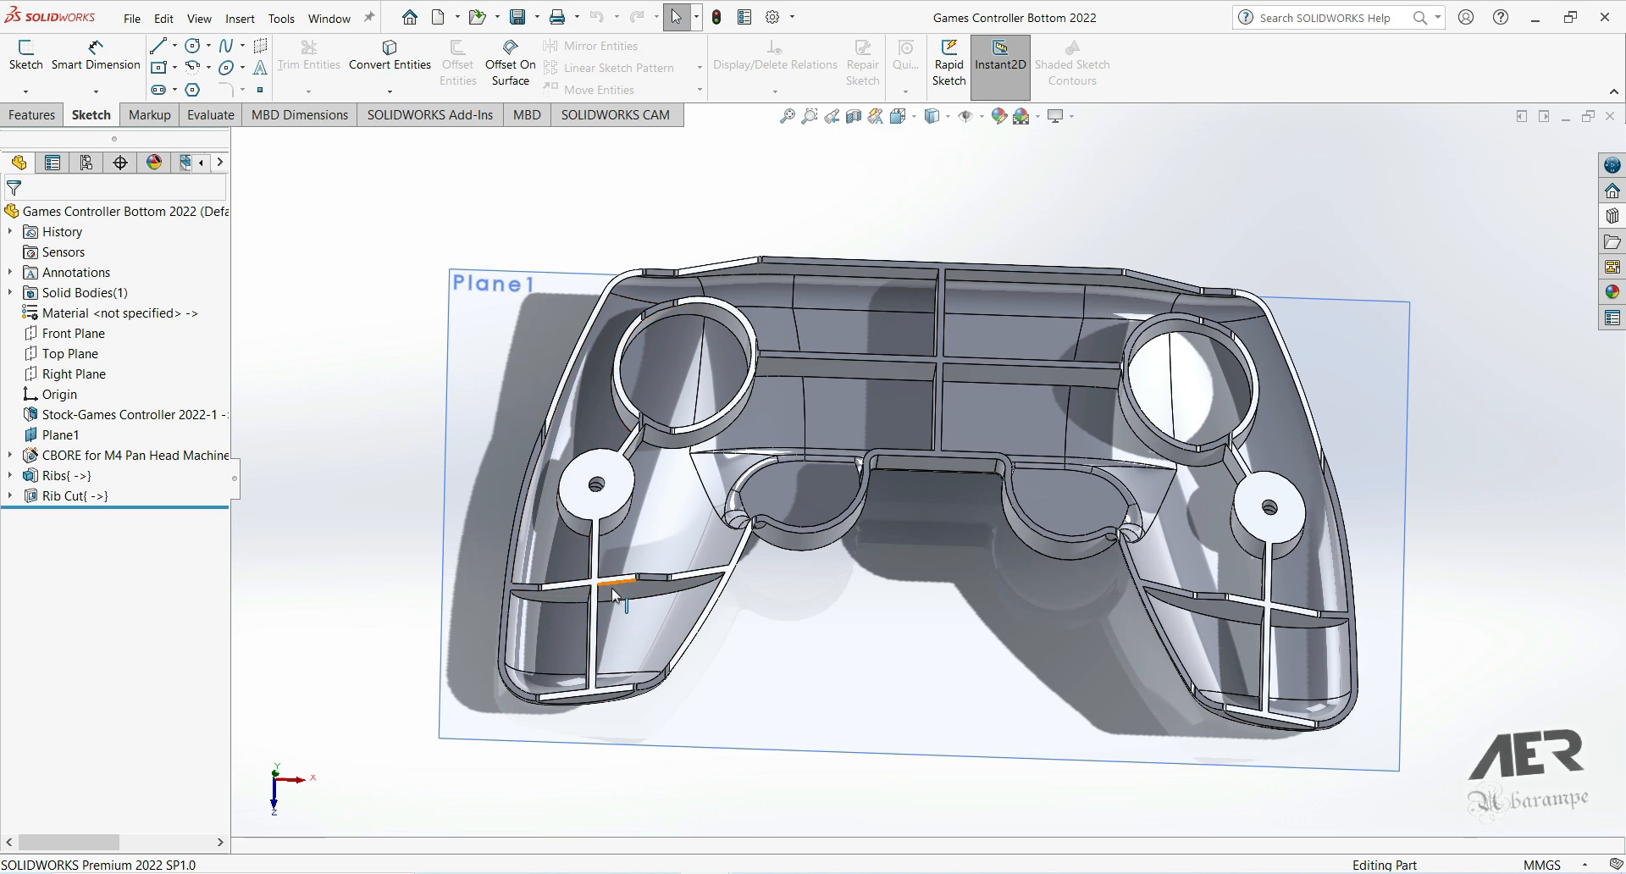
{"action": "middle_click_drag", "start_coordinate": [614, 593], "coordinate": [1150, 600]}
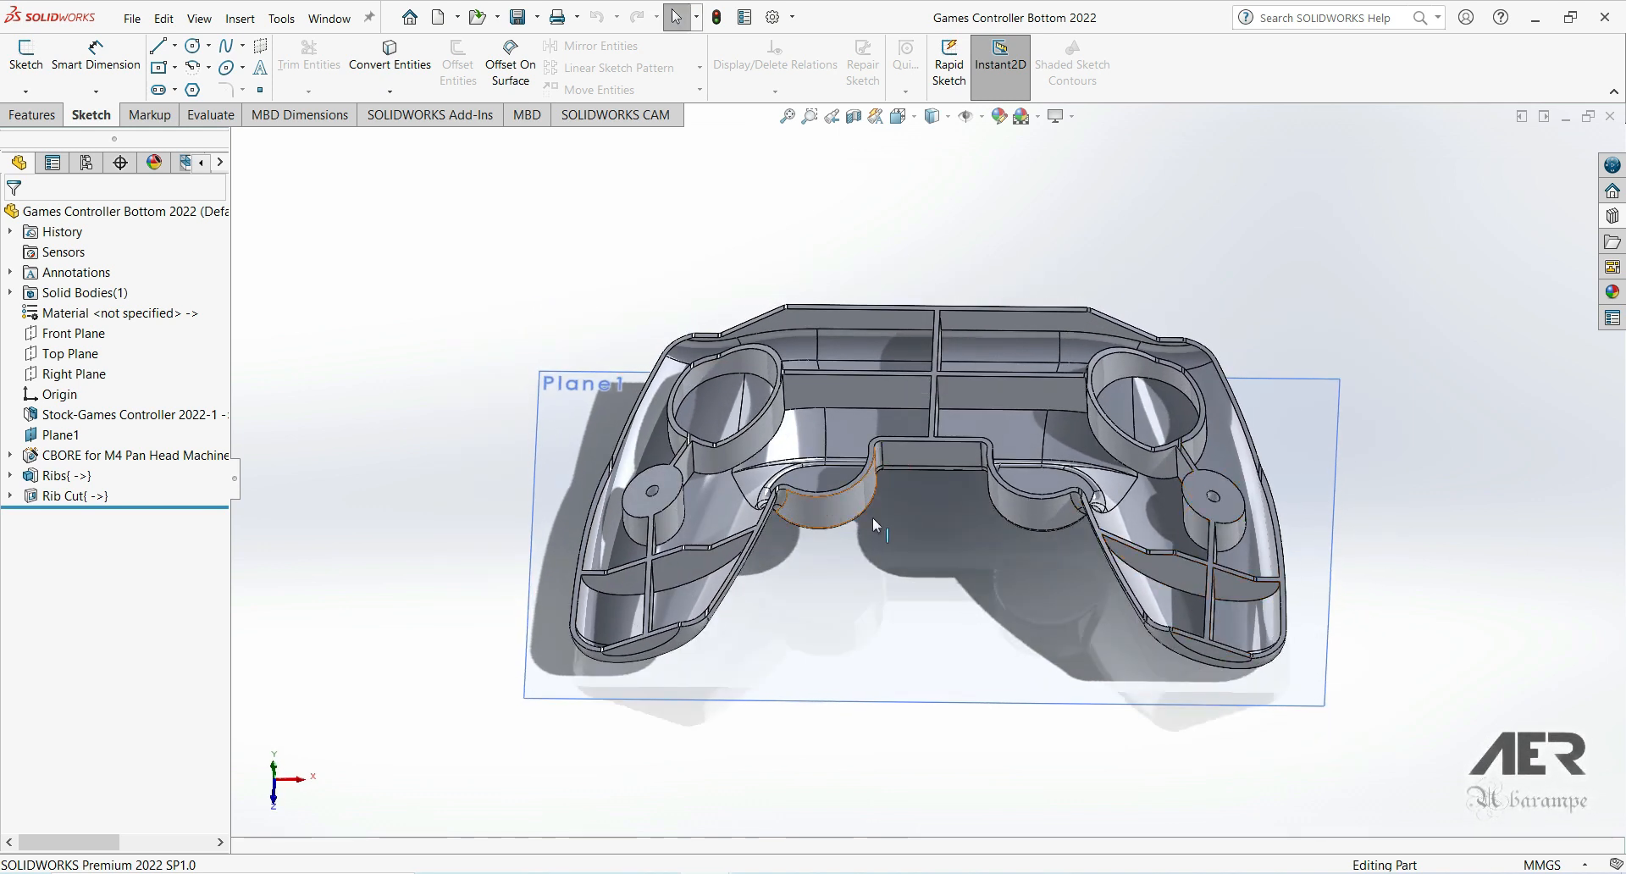
{"action": "scroll", "coordinate": [922, 469], "scroll_direction": "down", "scroll_amount": 2}
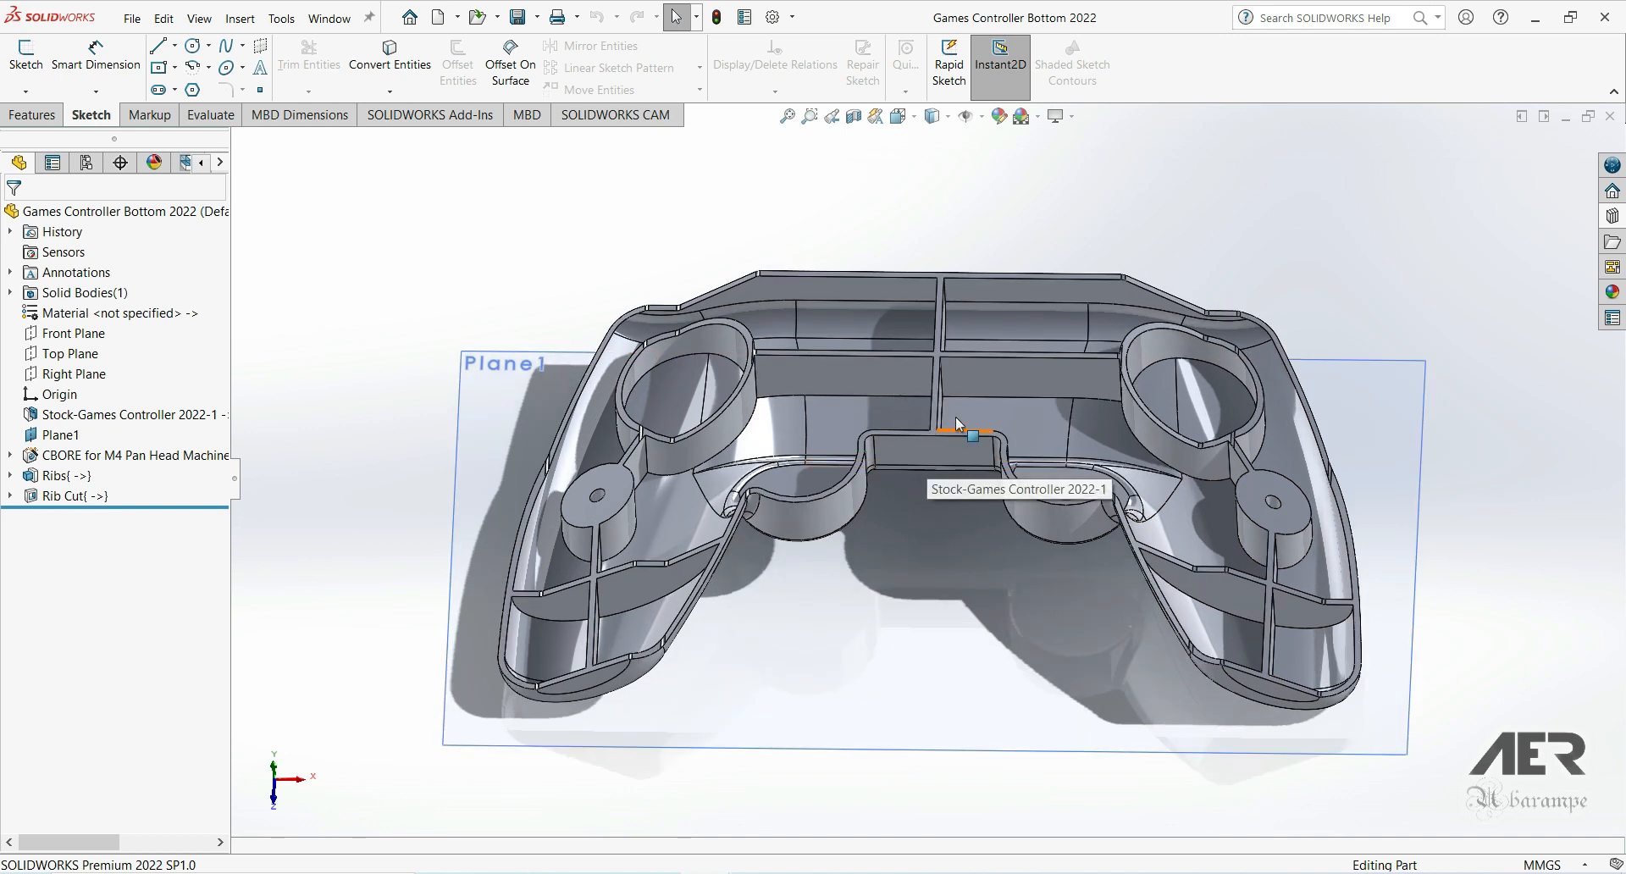
Step: Switch back to Games Controller Assembly 2022 and show the complete controller in an isometric view
{"action": "key", "text": "ctrl+Tab"}
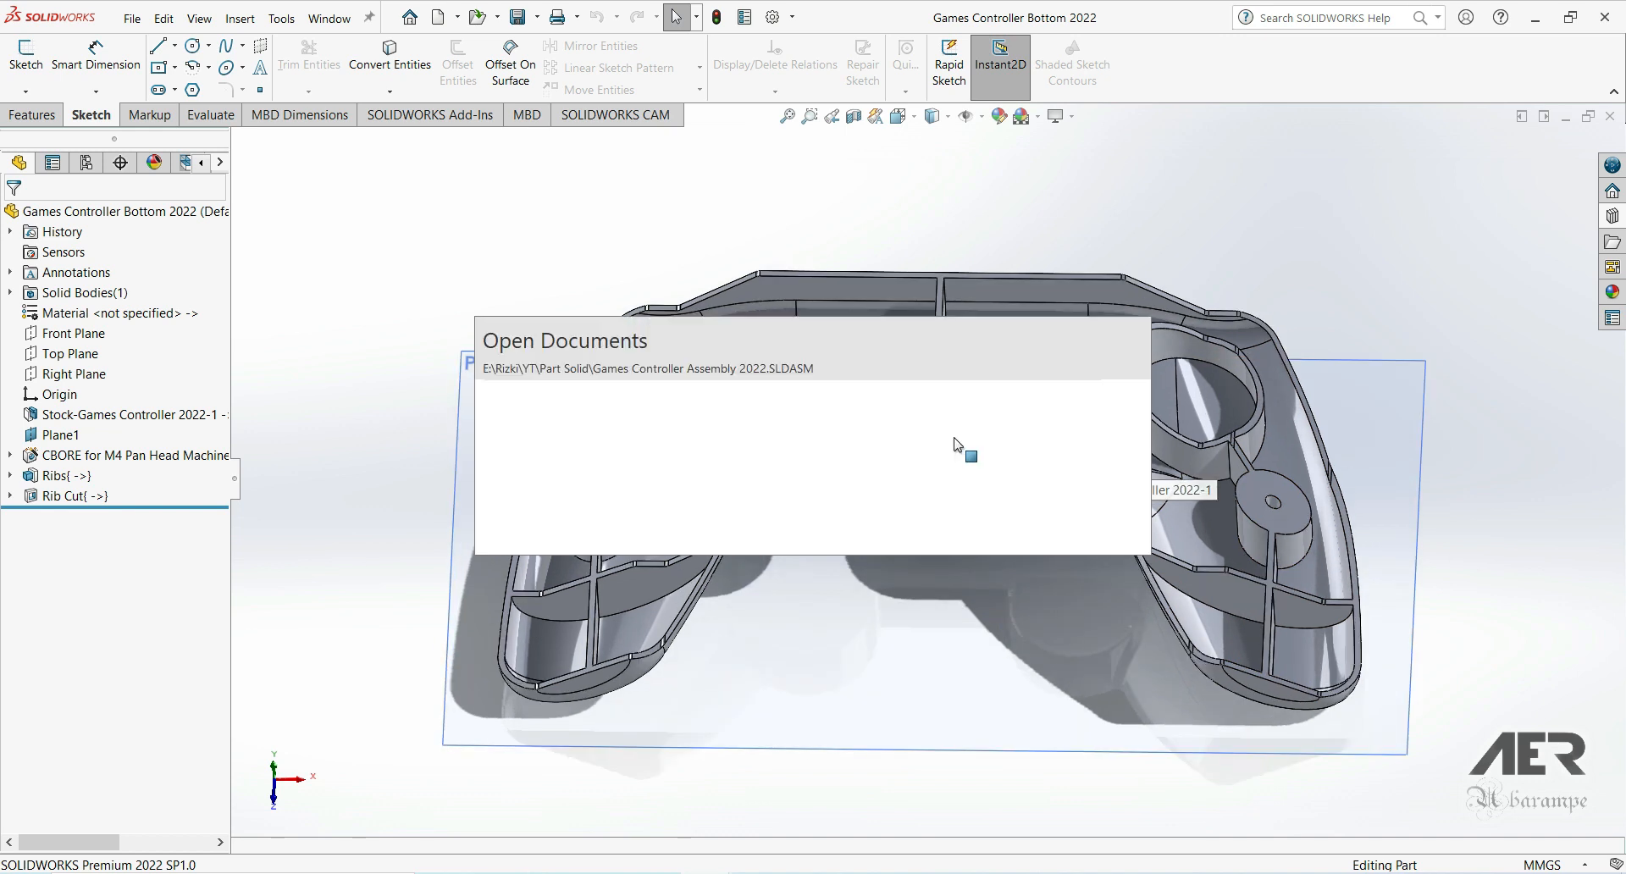
{"action": "left_click", "coordinate": [712, 476]}
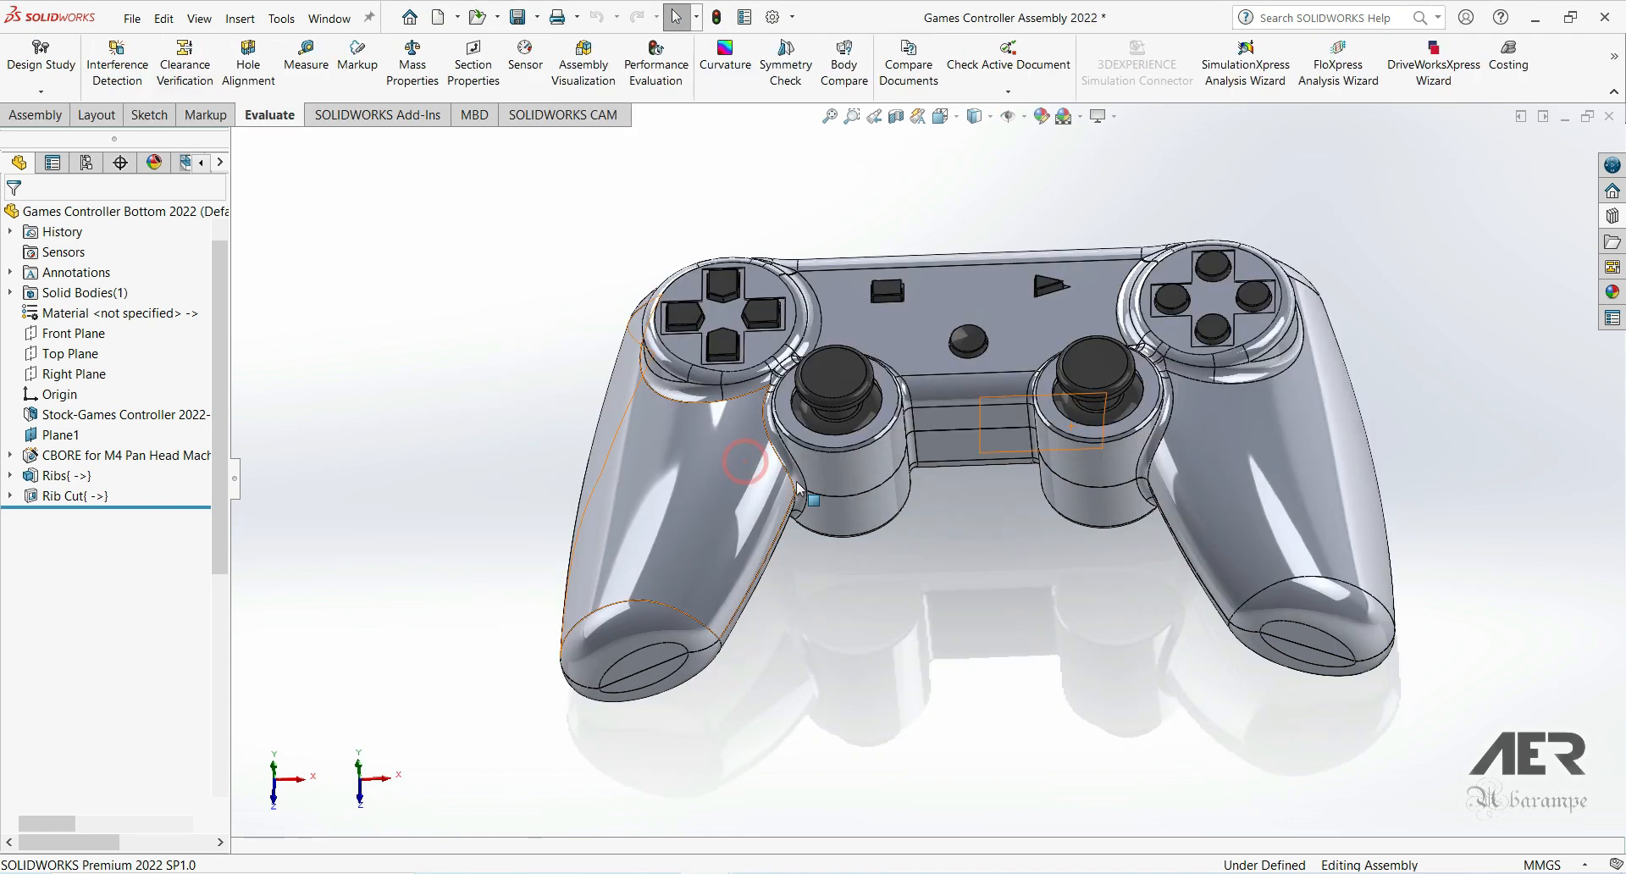
{"action": "scroll", "coordinate": [973, 462], "scroll_direction": "up", "scroll_amount": 1}
{"action": "middle_click_drag", "start_coordinate": [973, 462], "coordinate": [963, 430]}
{"action": "key", "text": "ctrl+7"}
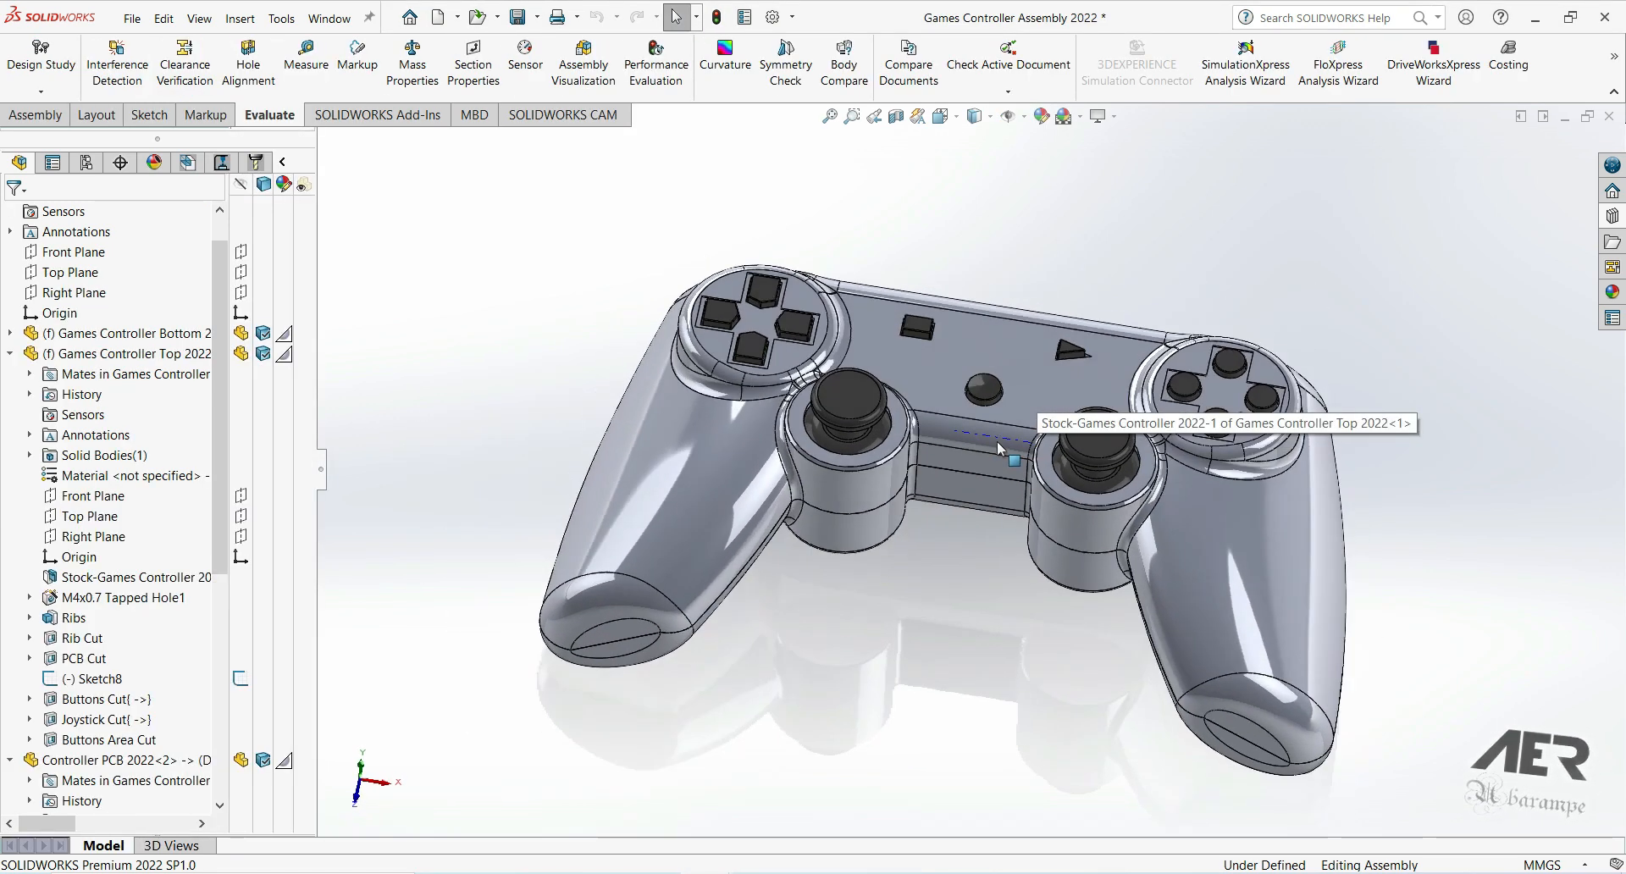
Step: Save the Games Controller Assembly 2022 together with the modified Games Controller Top 2022 part
{"action": "left_click", "coordinate": [515, 17]}
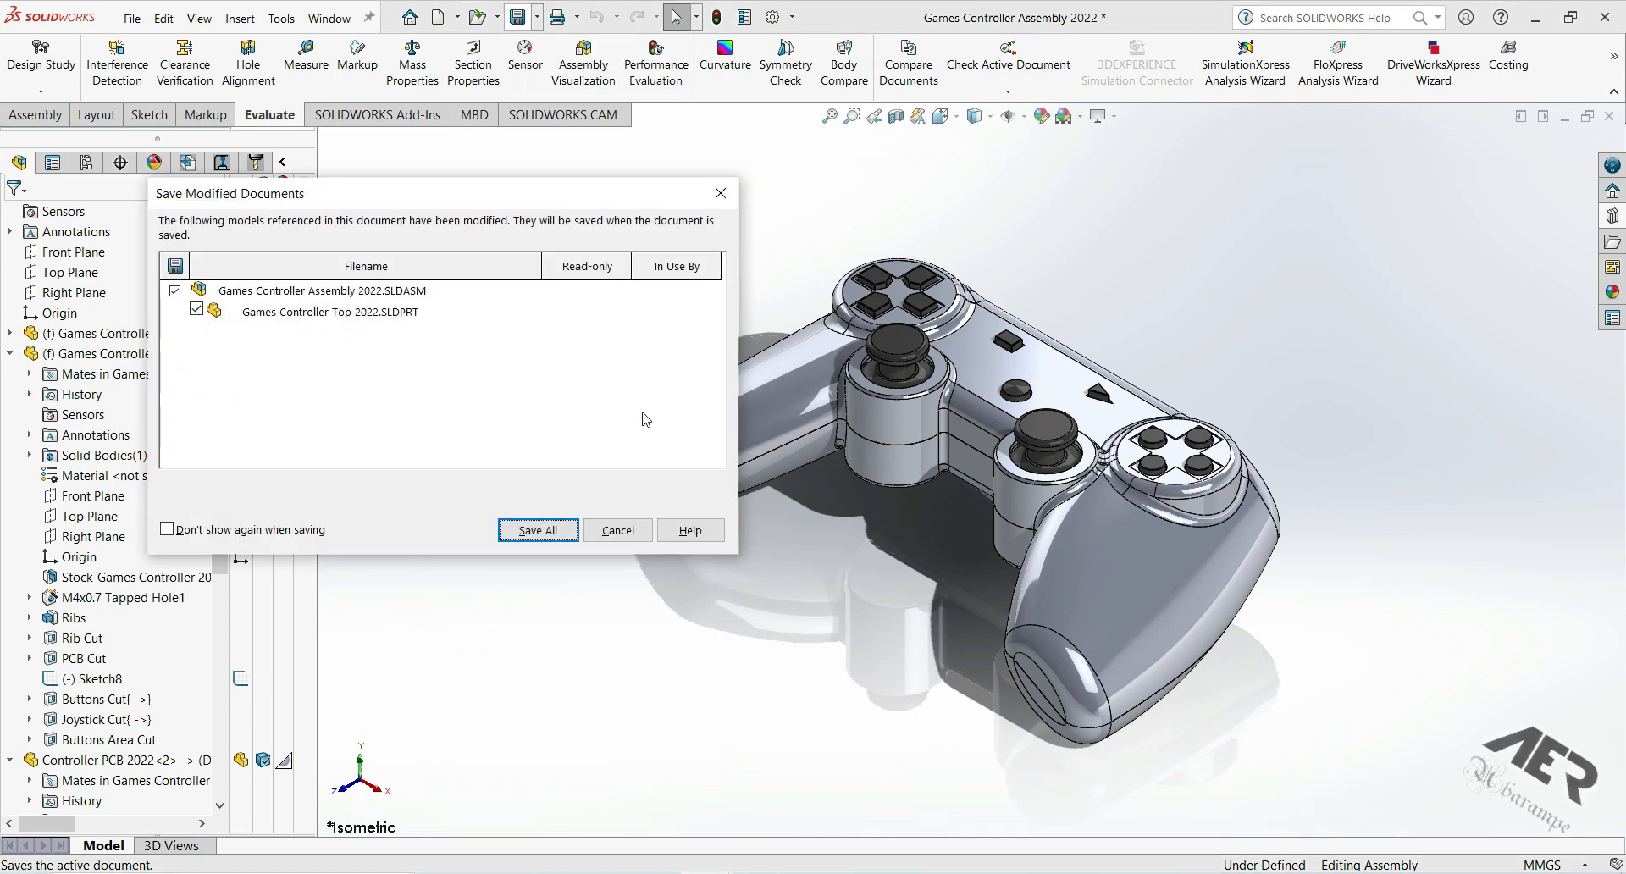
{"action": "left_click", "coordinate": [549, 535]}
Step: Examine the gaps around the buttons and joysticks on the assembled controller's top shell, and return to the isometric view
{"action": "middle_click_drag", "start_coordinate": [906, 413], "coordinate": [572, 857]}
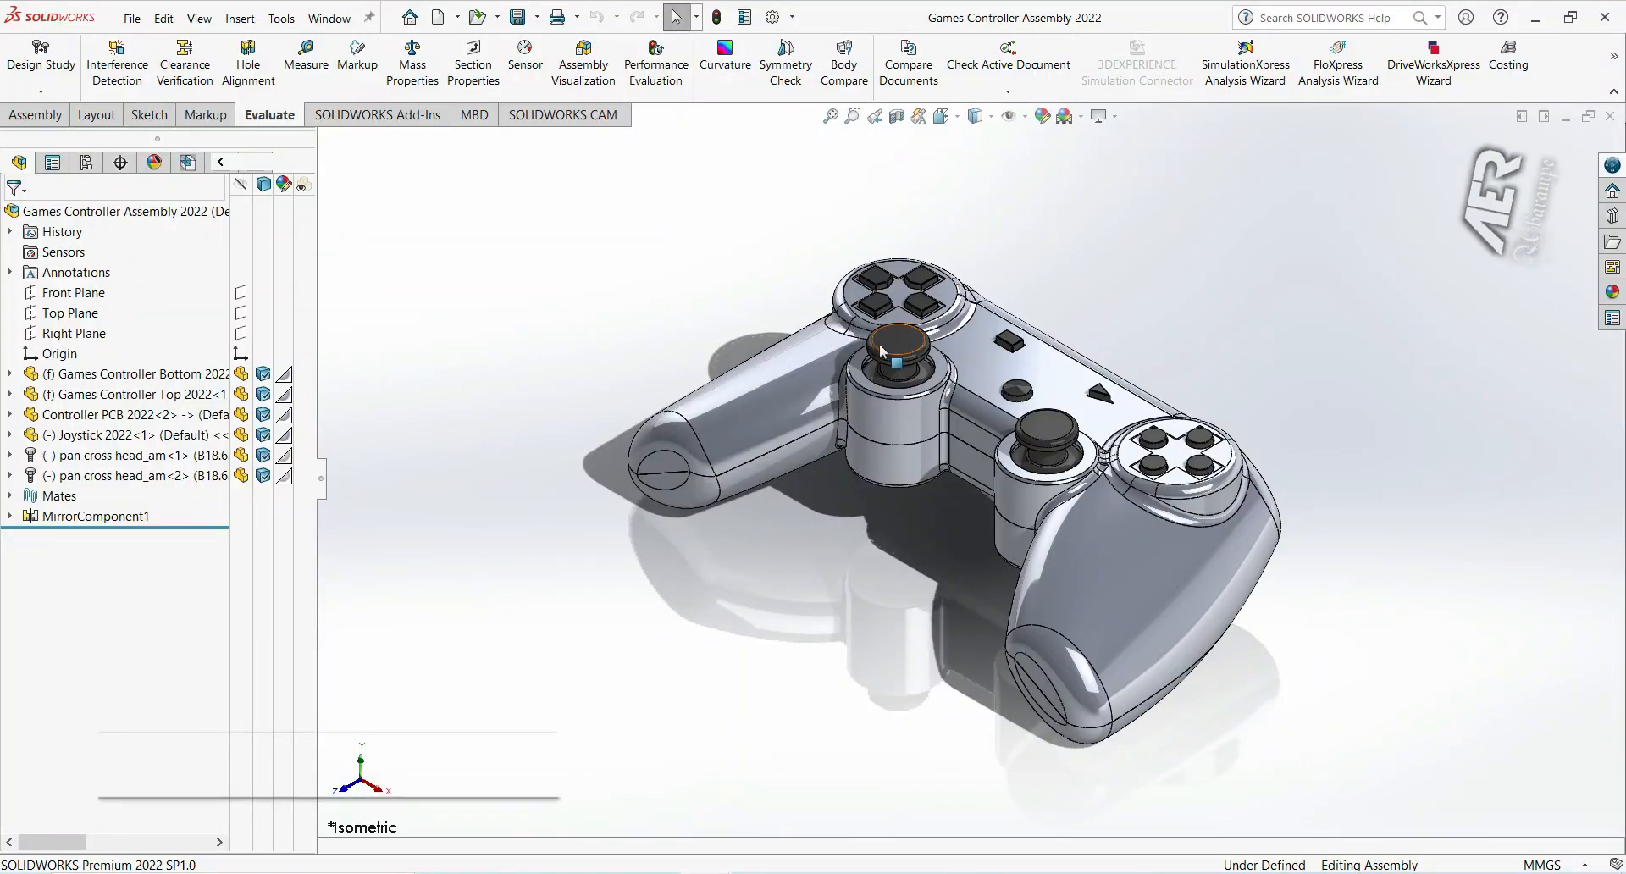
{"action": "middle_click_drag", "start_coordinate": [879, 343], "coordinate": [1025, 437]}
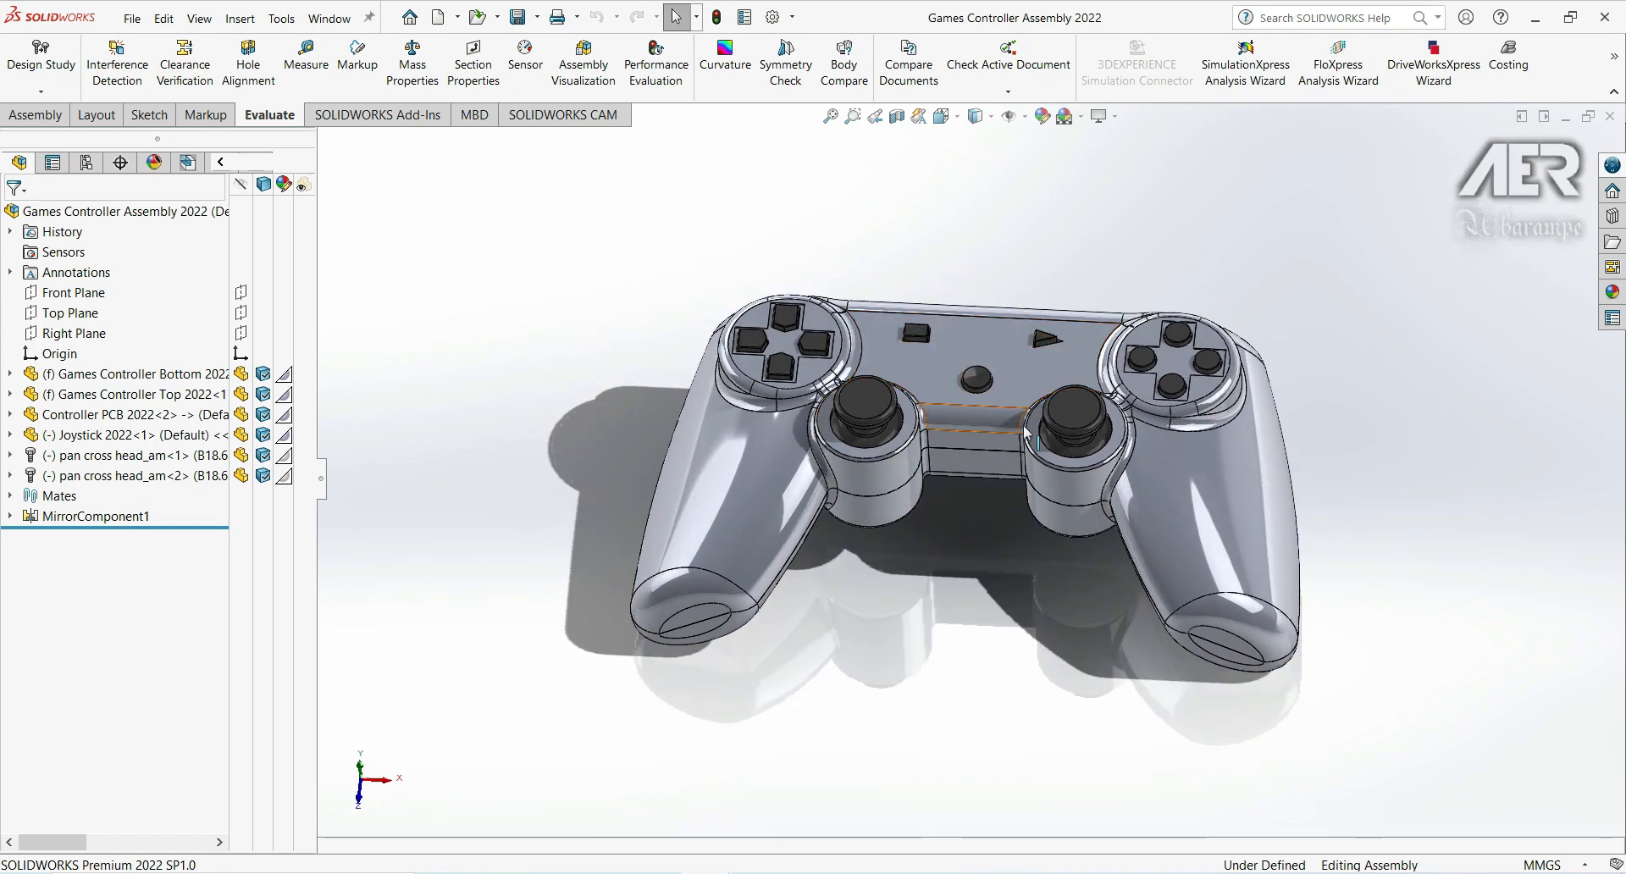
{"action": "scroll", "coordinate": [1067, 423], "scroll_direction": "down", "scroll_amount": 3}
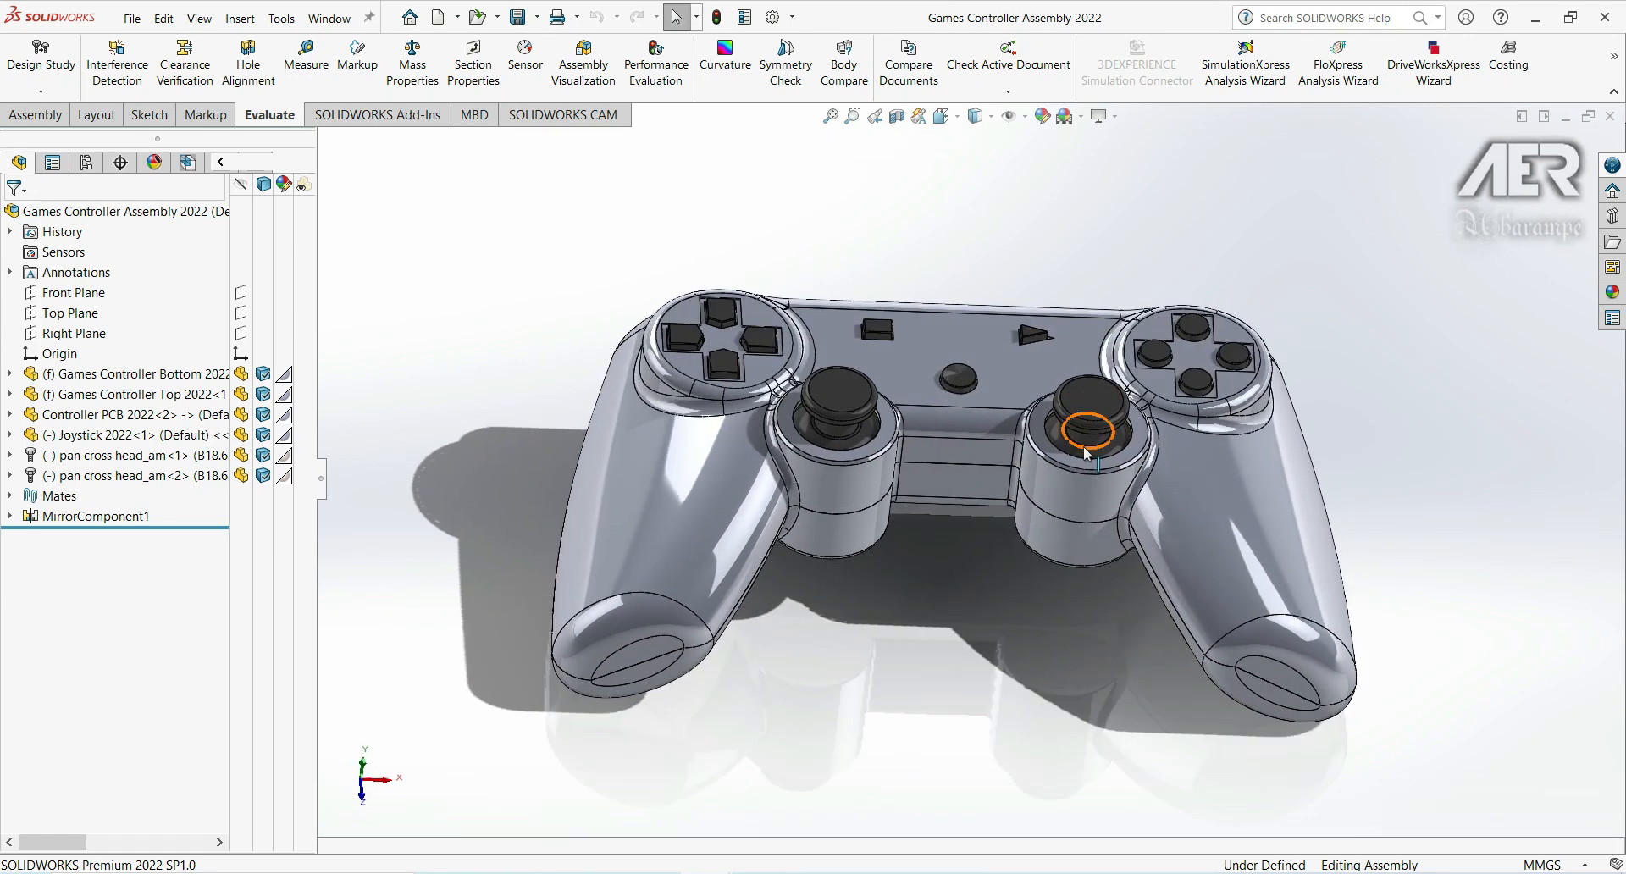
{"action": "scroll", "coordinate": [1076, 438], "scroll_direction": "down", "scroll_amount": 2}
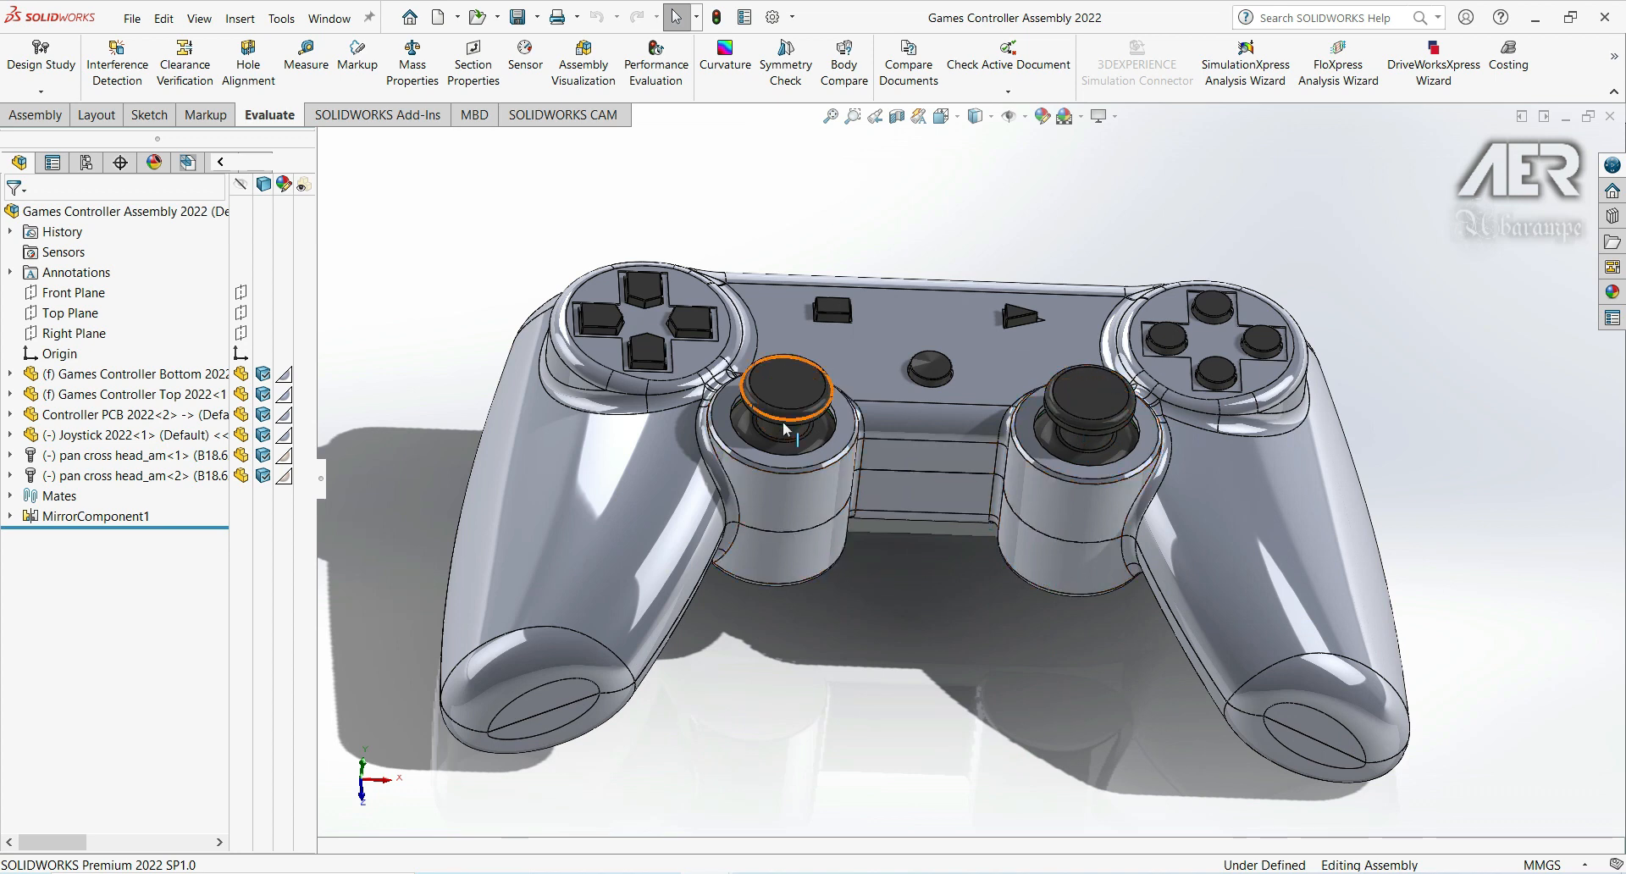
{"action": "scroll", "coordinate": [783, 421], "scroll_direction": "up", "scroll_amount": 1}
{"action": "middle_click_drag", "start_coordinate": [729, 512], "coordinate": [835, 472]}
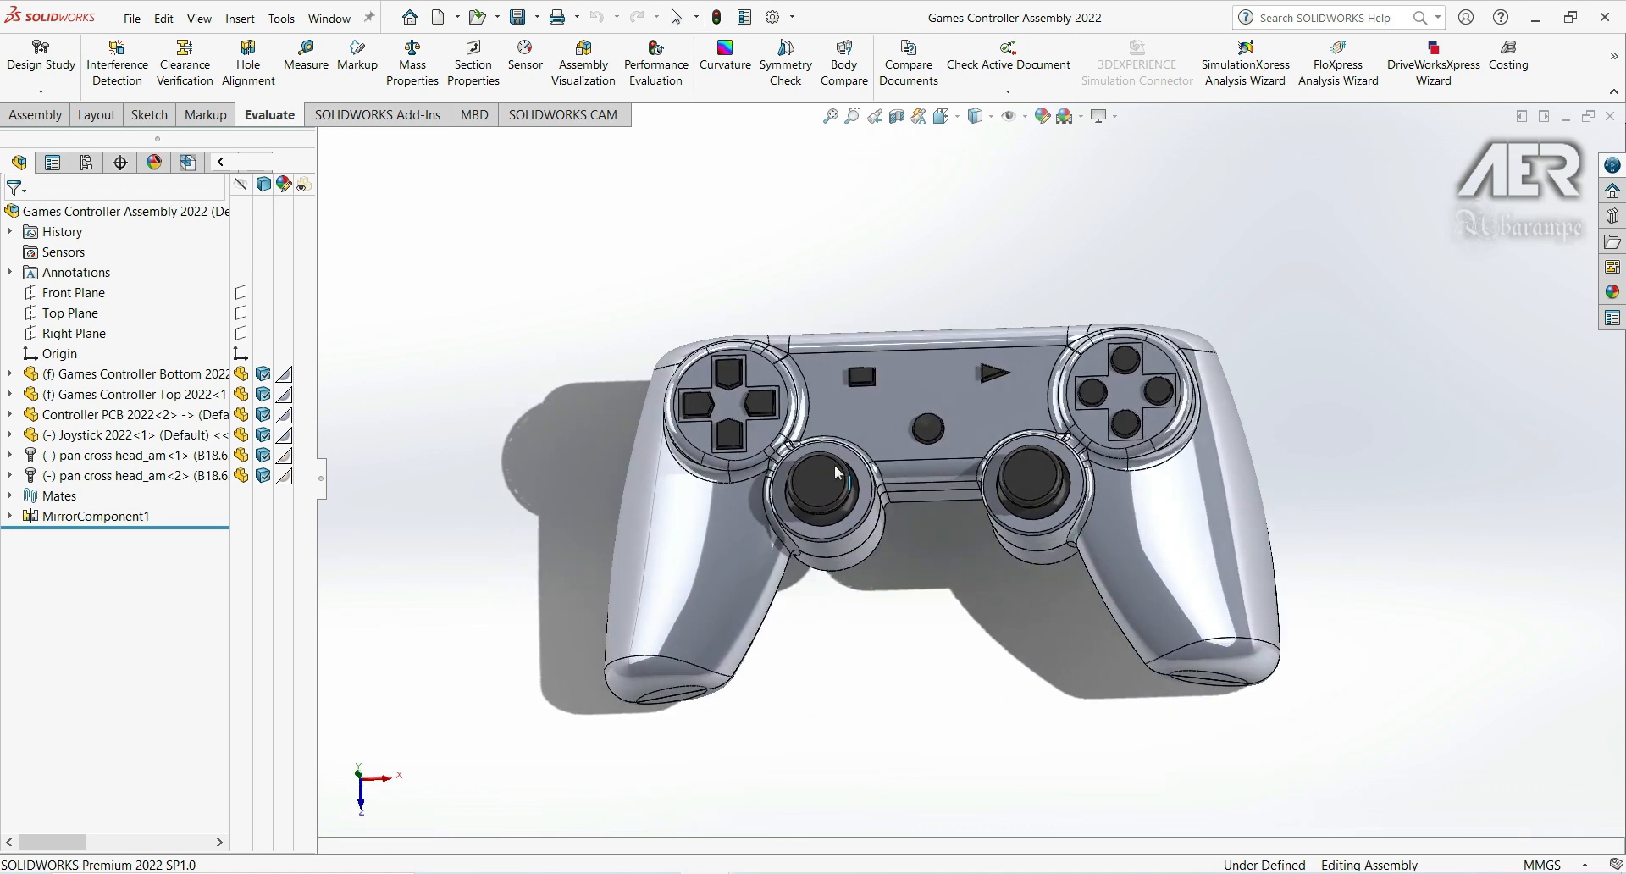
{"action": "scroll", "coordinate": [901, 425], "scroll_direction": "down", "scroll_amount": 5}
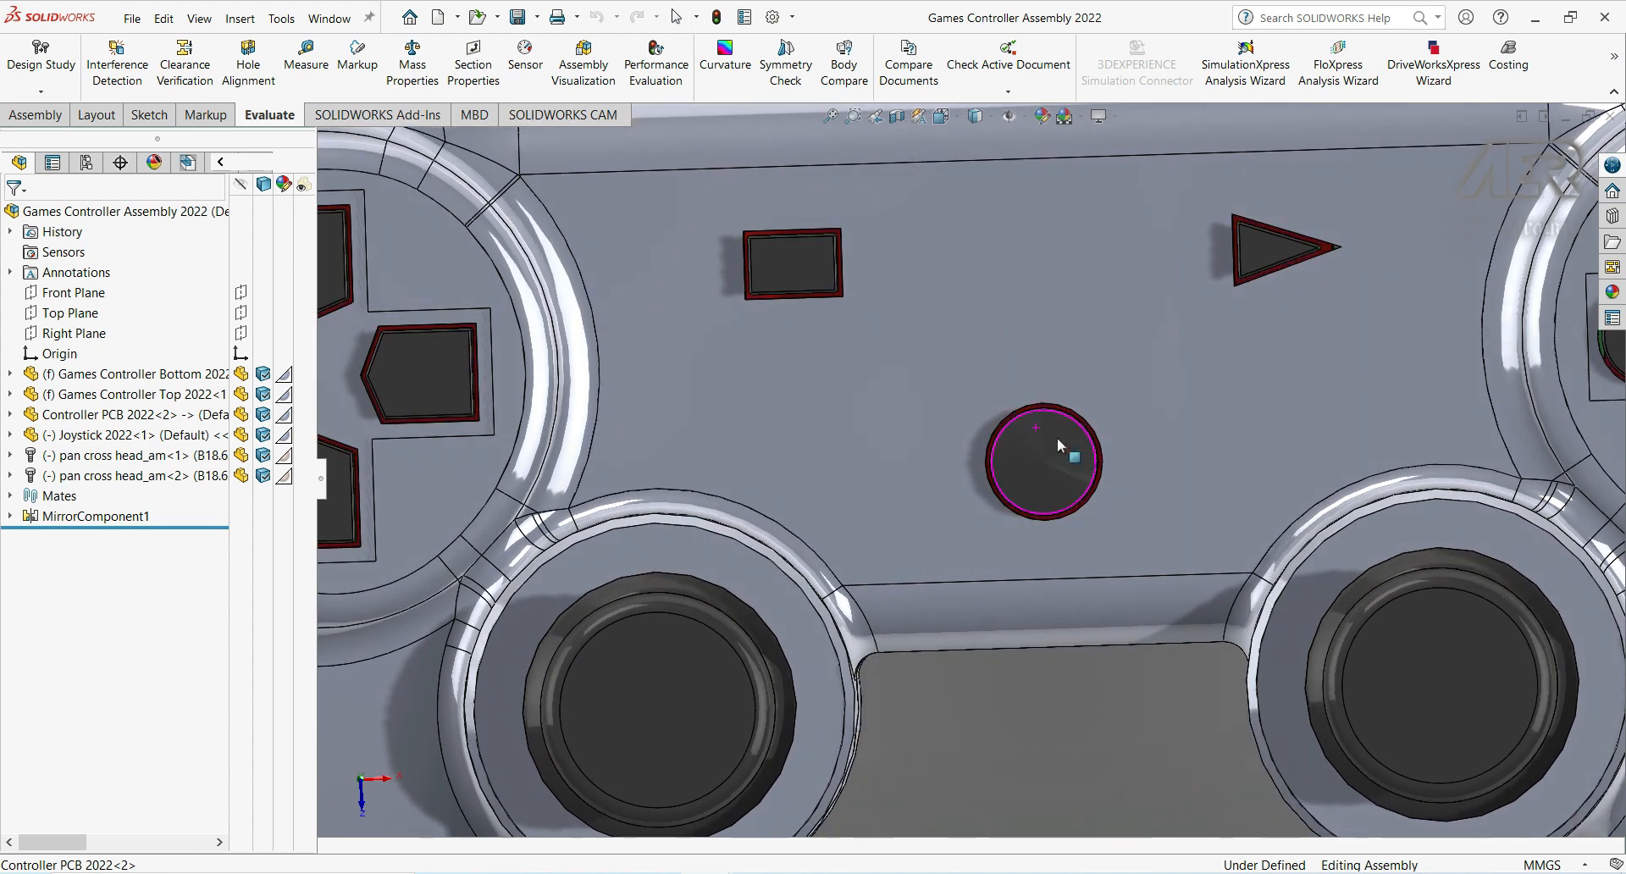
{"action": "scroll", "coordinate": [950, 481], "scroll_direction": "up", "scroll_amount": 2}
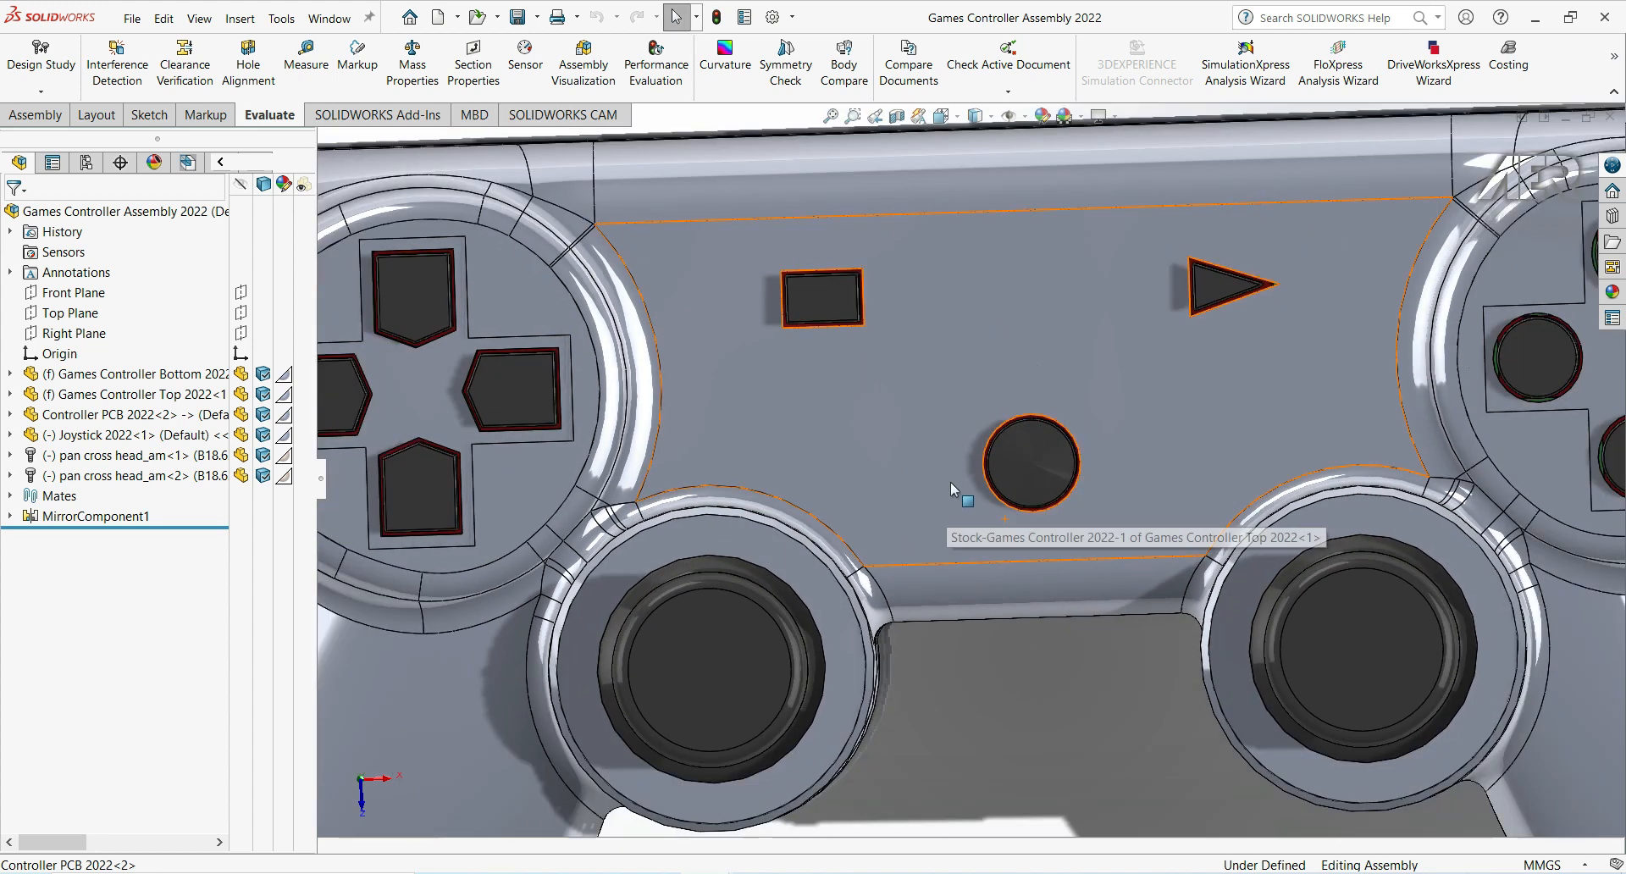
{"action": "scroll", "coordinate": [950, 481], "scroll_direction": "up", "scroll_amount": 5}
{"action": "middle_click_drag", "start_coordinate": [838, 521], "coordinate": [868, 516]}
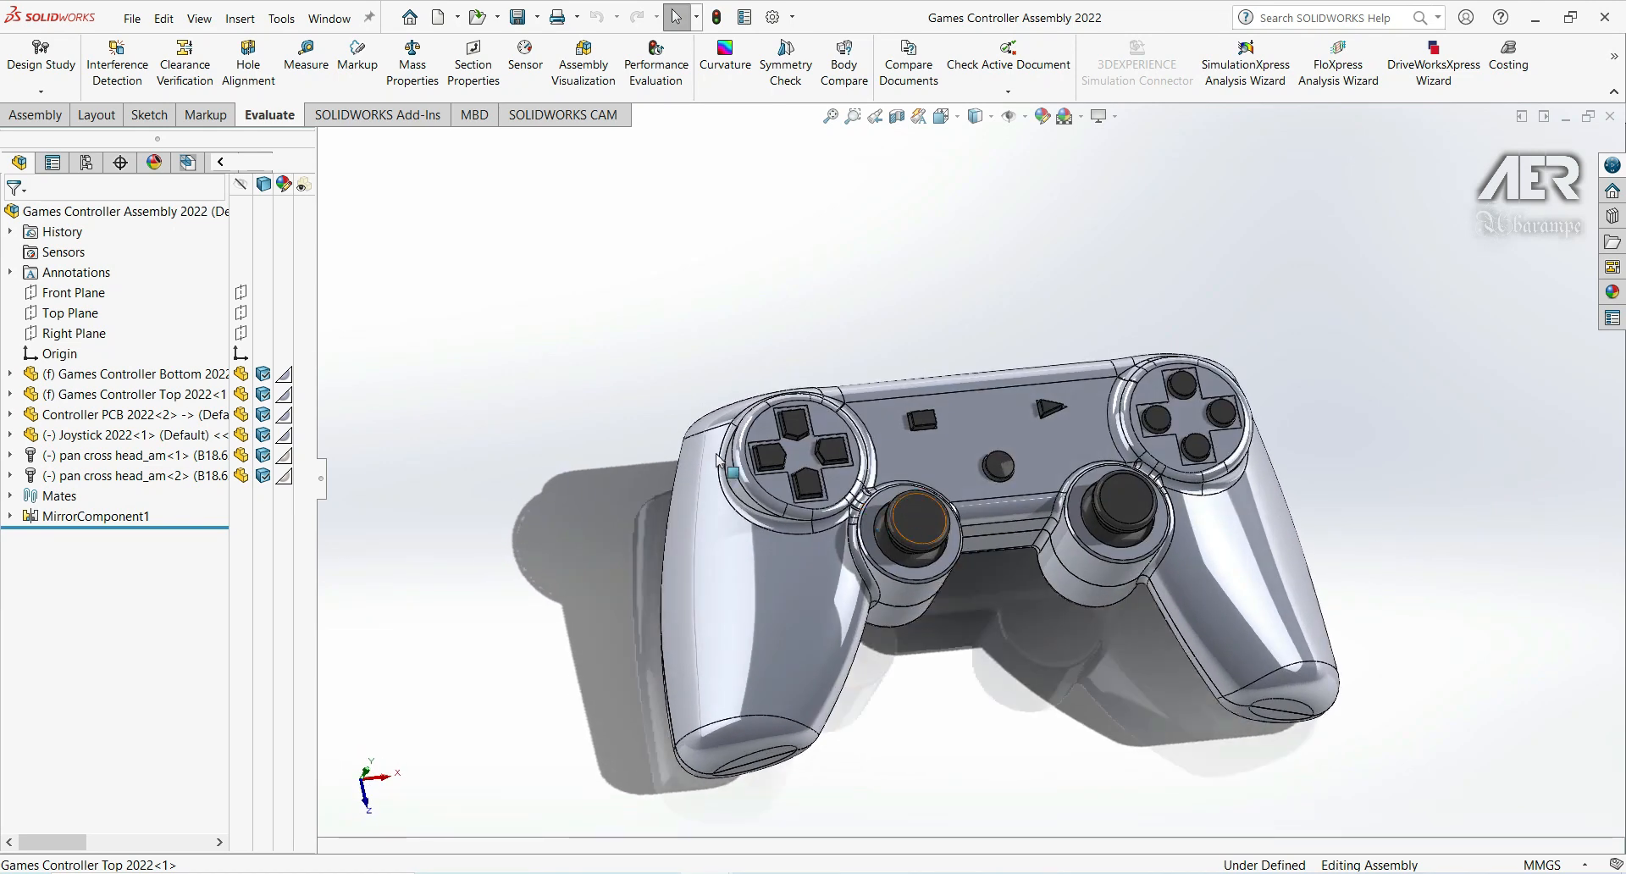
{"action": "key", "text": "ctrl+7"}
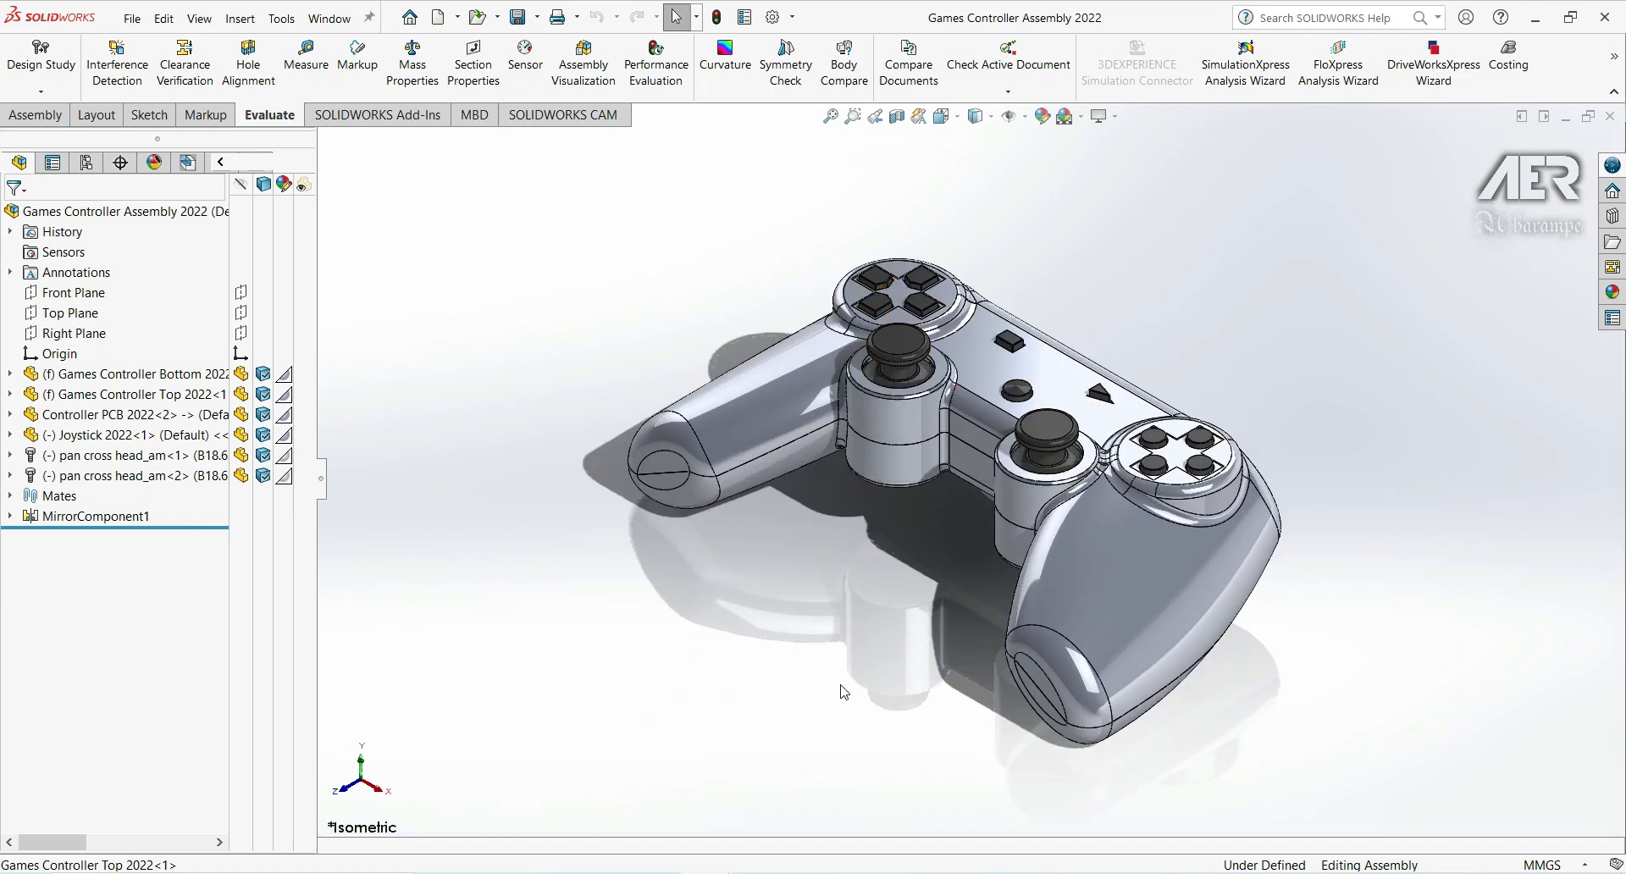